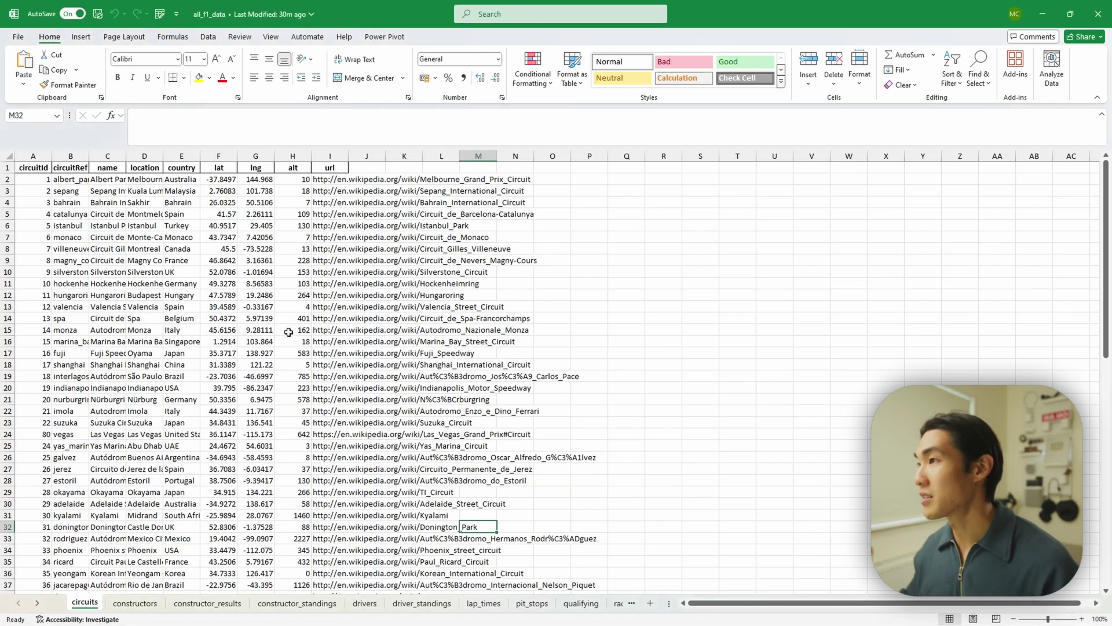
- Inspect the truncated cells G16, D14 (Spa) and I20 (Indianapolis URL), then switch to the Kaggle page
{"action": "left_click", "coordinate": [267, 341]}
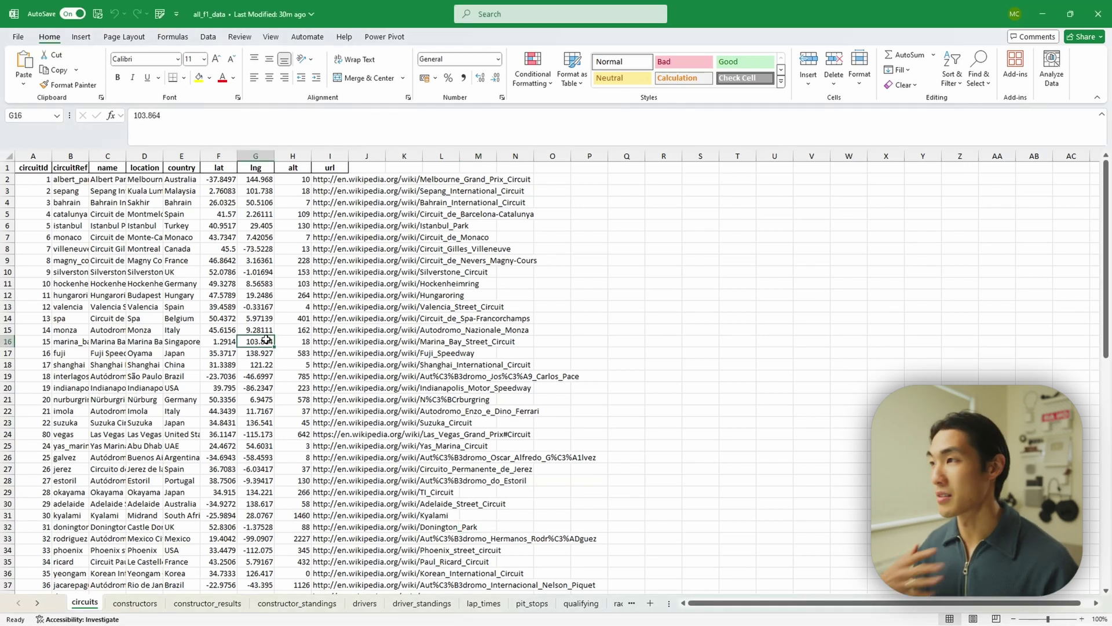
{"action": "left_click", "coordinate": [155, 315]}
{"action": "scroll", "coordinate": [133, 348], "scroll_direction": "down", "scroll_amount": 3}
{"action": "scroll", "coordinate": [126, 360], "scroll_direction": "up", "scroll_amount": 3}
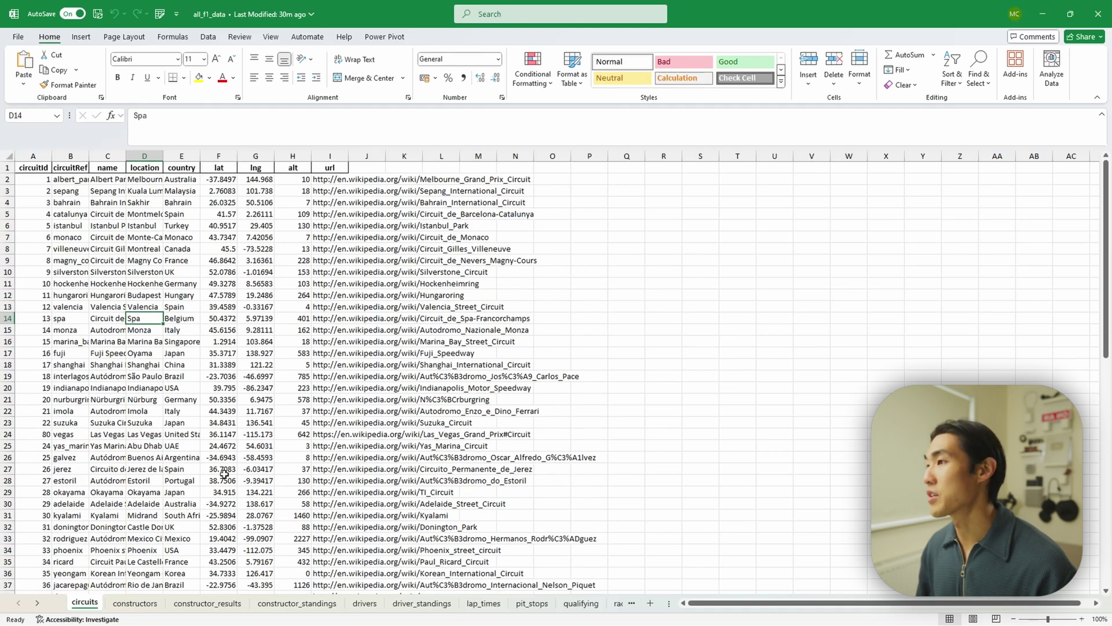
{"action": "left_click", "coordinate": [327, 386]}
{"action": "key", "text": "alt+Tab"}
{"action": "key", "text": "alt+Tab"}
{"action": "key", "text": "alt+Tab"}
{"action": "key", "text": "alt+Tab"}
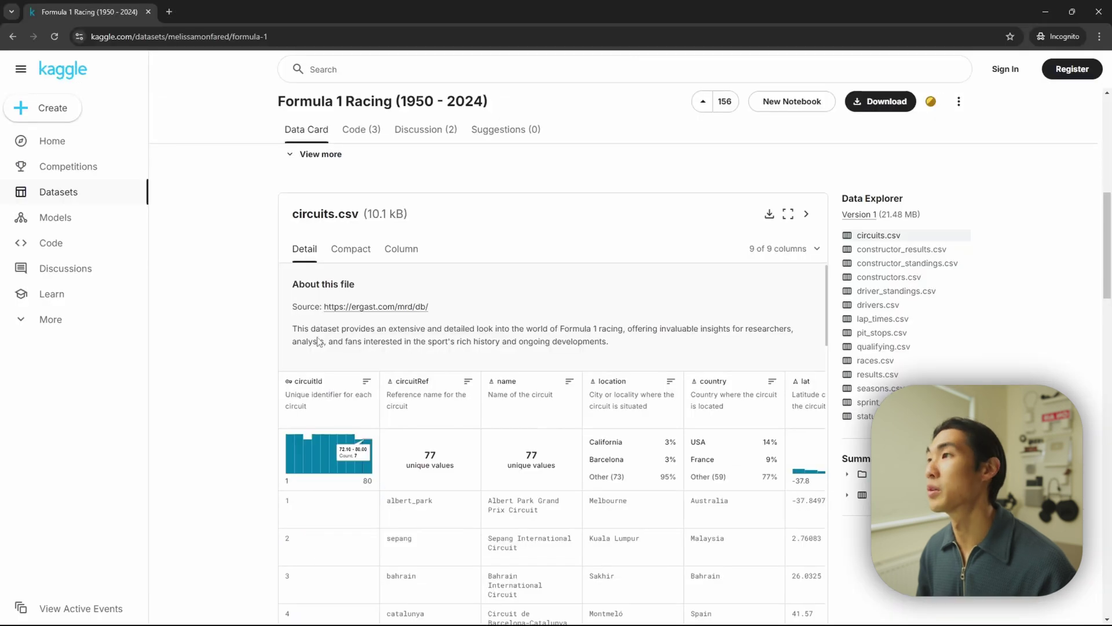
- Highlight the Formula 1 Racing (1950 - 2024) dataset title, including the 1950, while explaining it
{"action": "scroll", "coordinate": [255, 365], "scroll_direction": "down", "scroll_amount": 3}
{"action": "scroll", "coordinate": [251, 373], "scroll_direction": "up", "scroll_amount": 9}
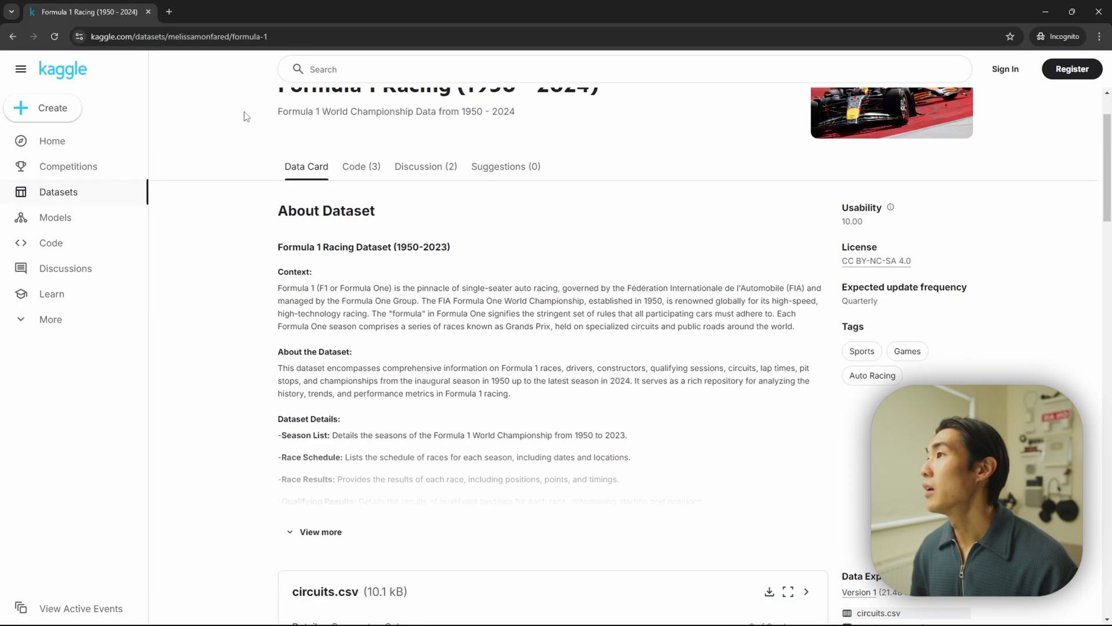
{"action": "scroll", "coordinate": [264, 232], "scroll_direction": "up", "scroll_amount": 2}
{"action": "left_click_drag", "start_coordinate": [279, 171], "coordinate": [551, 171]}
{"action": "left_click", "coordinate": [336, 170]}
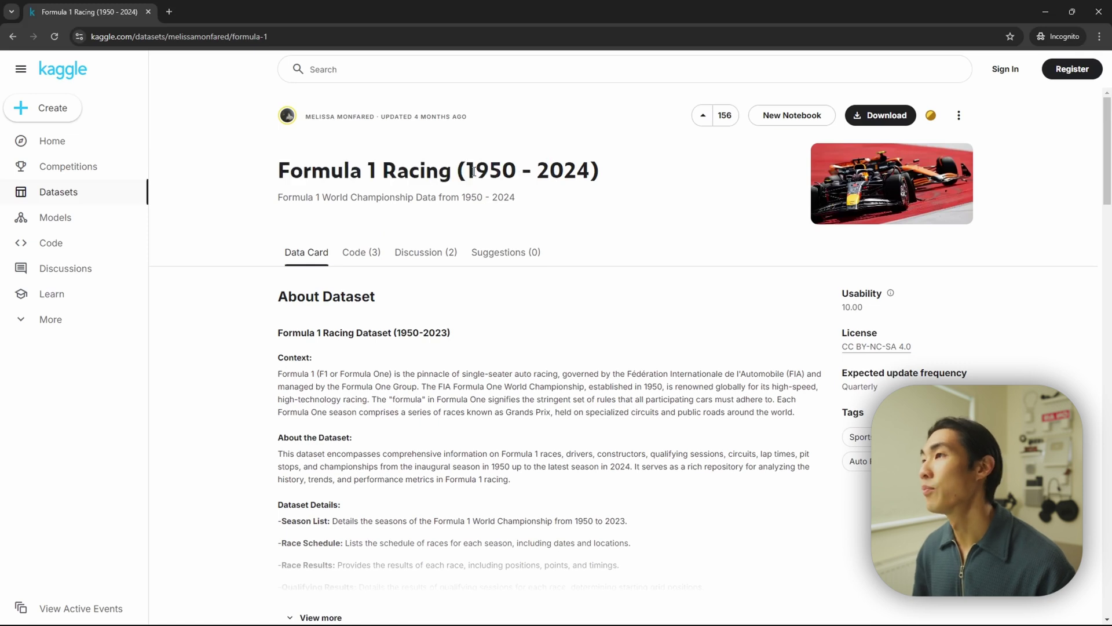
{"action": "left_click_drag", "start_coordinate": [467, 170], "coordinate": [540, 171]}
{"action": "left_click", "coordinate": [635, 375]}
- Expand the Summary folder in the Data Explorer, then switch to the code notebook window
{"action": "scroll", "coordinate": [637, 379], "scroll_direction": "down", "scroll_amount": 2}
{"action": "scroll", "coordinate": [637, 380], "scroll_direction": "down", "scroll_amount": 5}
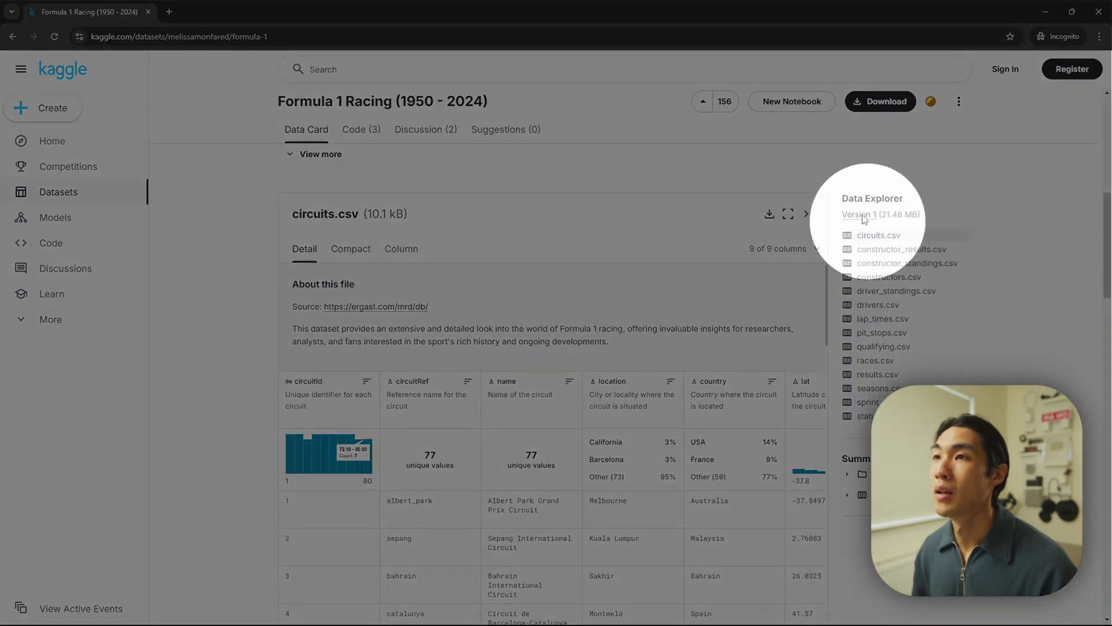
{"action": "left_click", "coordinate": [847, 474]}
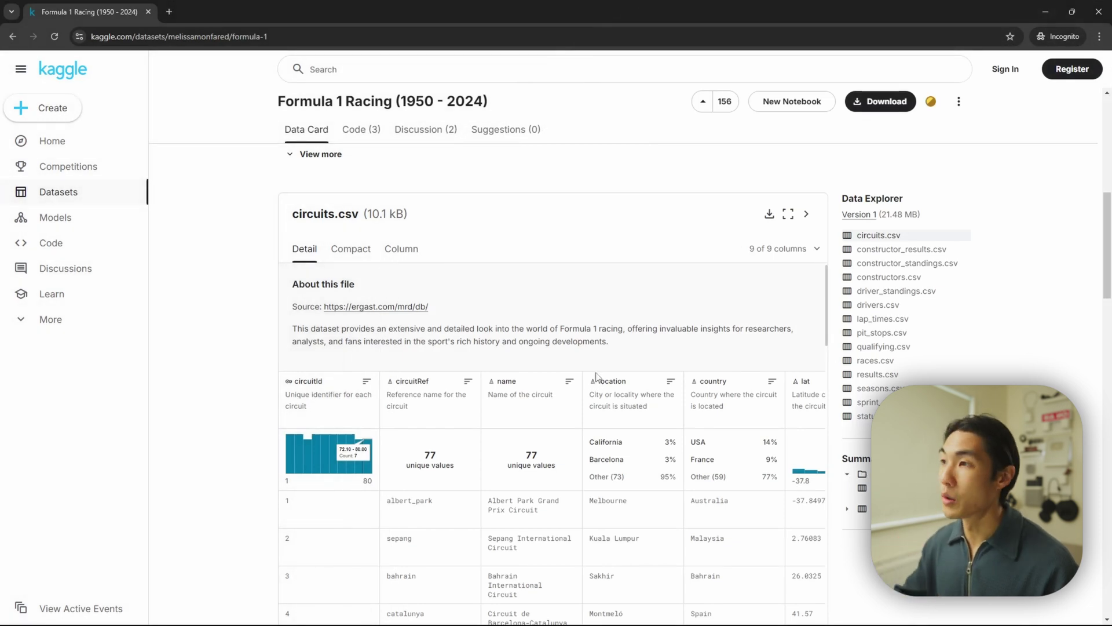
{"action": "key", "text": "alt+Tab"}
{"action": "key", "text": "alt+Tab"}
{"action": "key", "text": "alt+Tab"}
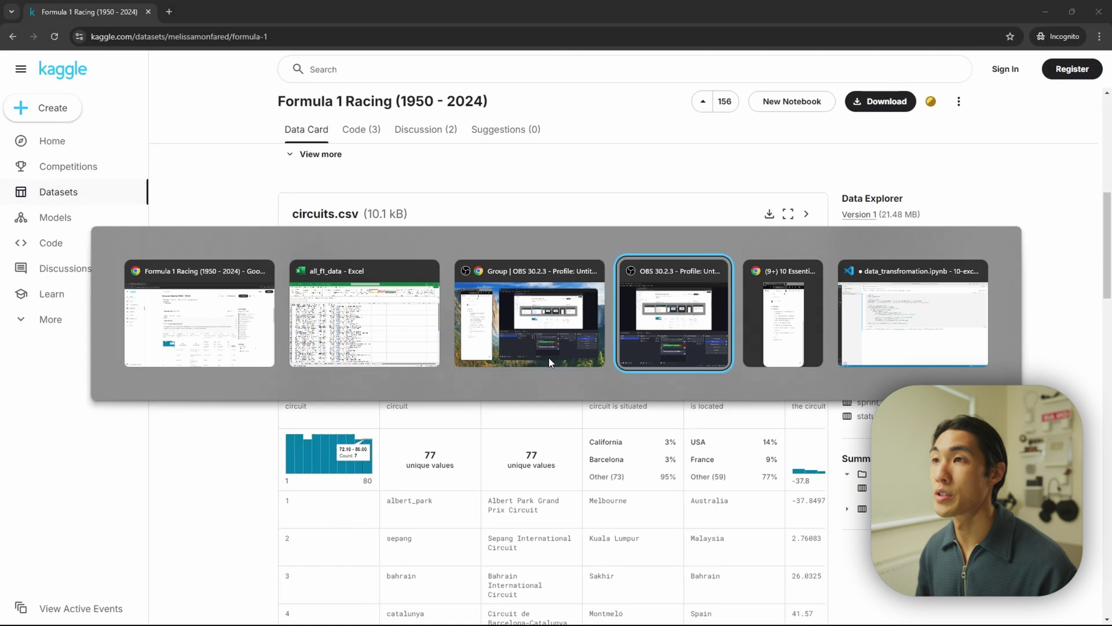
{"action": "key", "text": "alt+Tab"}
{"action": "key", "text": "alt+Tab"}
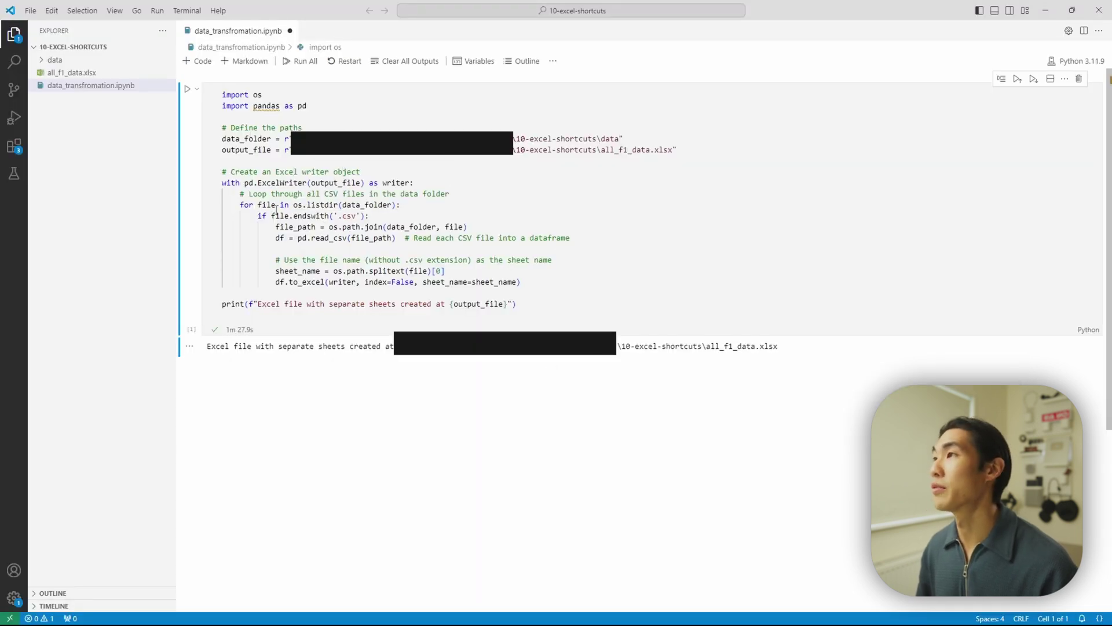
- Review the notebook code that writes each CSV to all_f1_data.xlsx sheets, then return to Excel
{"action": "left_click_drag", "start_coordinate": [224, 93], "coordinate": [534, 308]}
{"action": "left_click", "coordinate": [539, 308]}
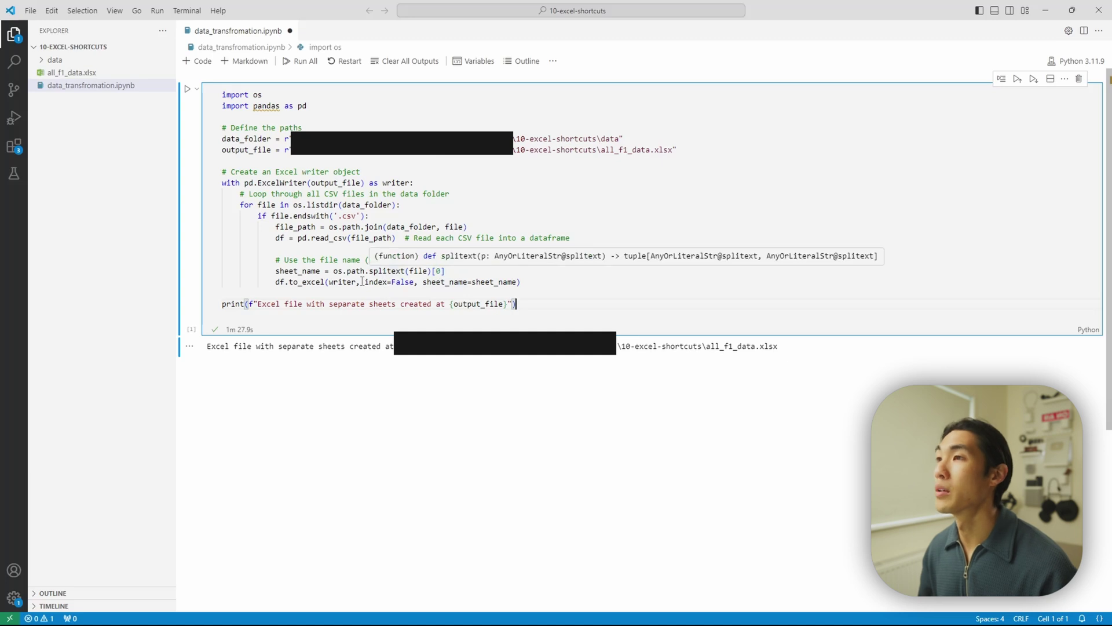
{"action": "key", "text": "alt+Tab"}
{"action": "key", "text": "Tab"}
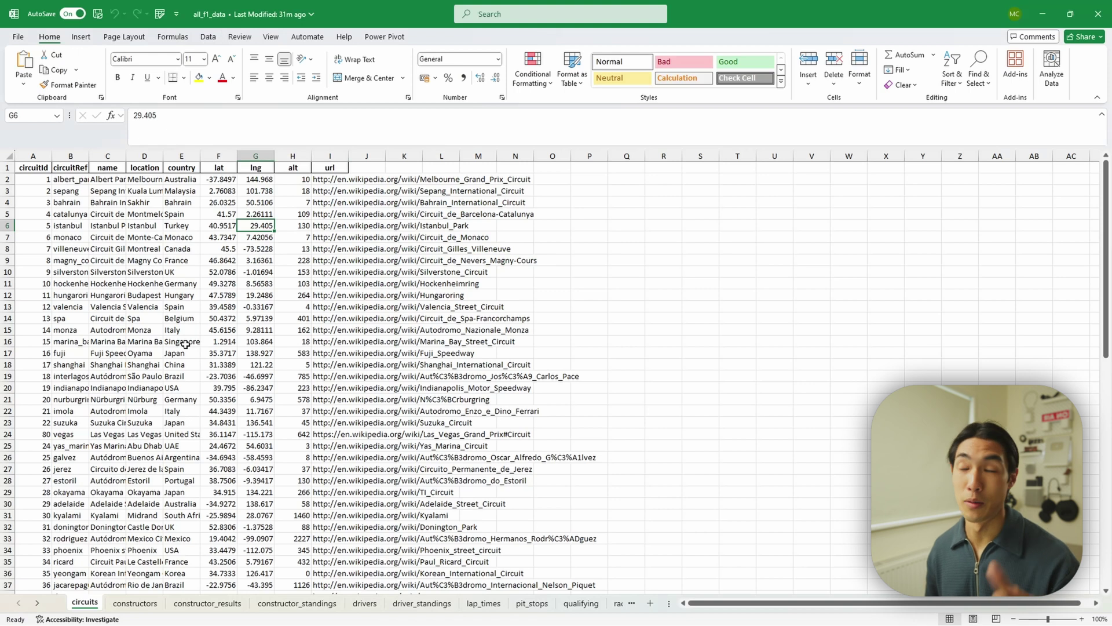
{"action": "left_click", "coordinate": [176, 304]}
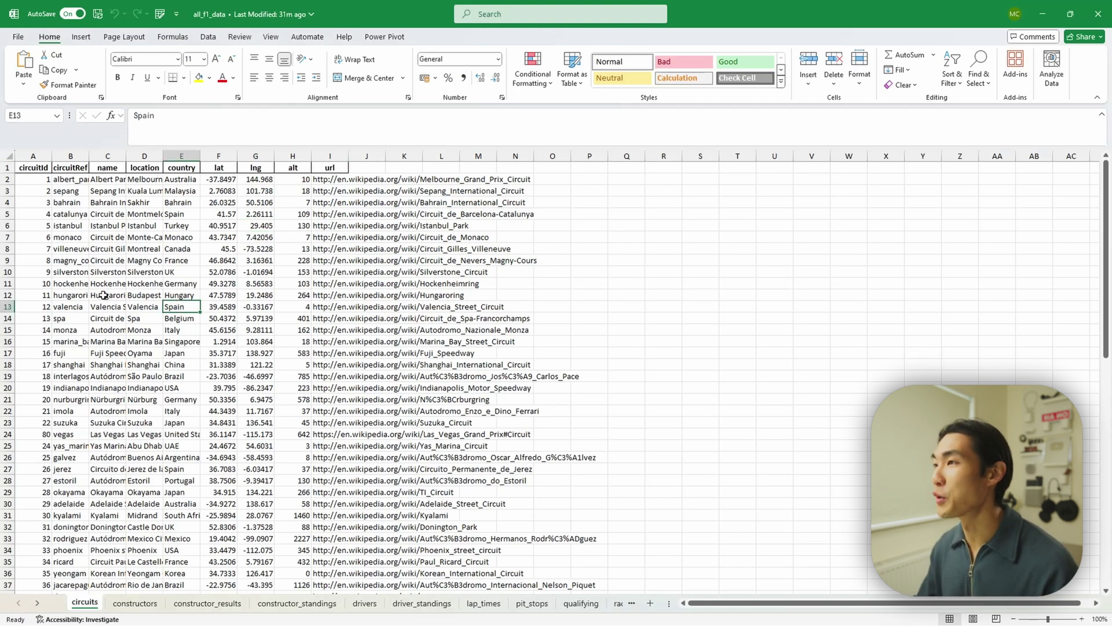
{"action": "left_click", "coordinate": [106, 237]}
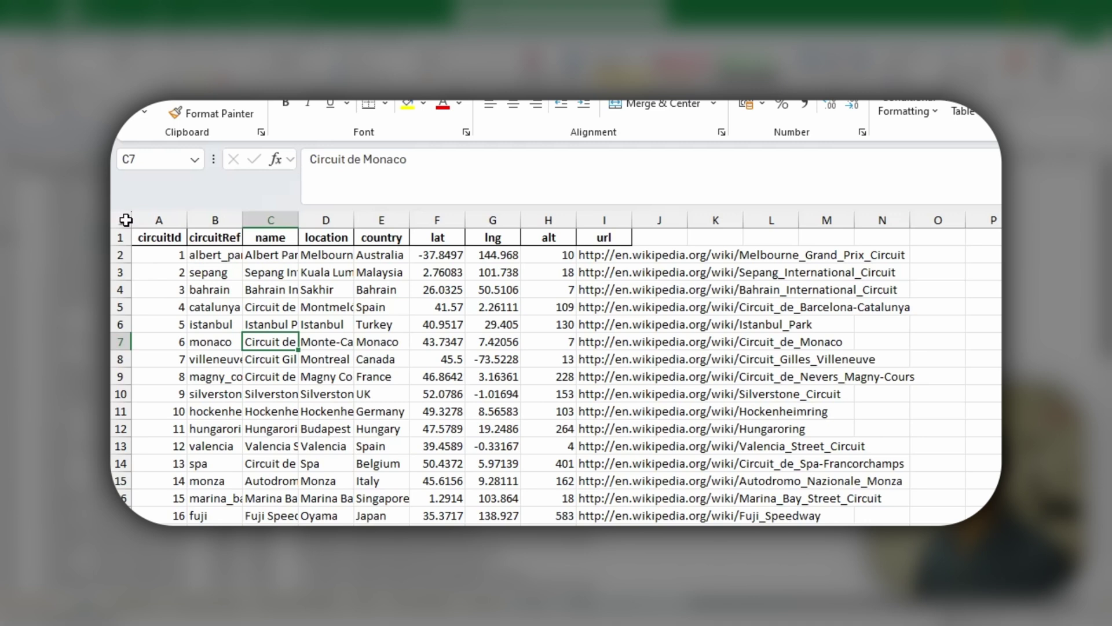
- Select the whole circuits sheet and auto-fit all column widths to their contents
{"action": "left_click", "coordinate": [126, 220]}
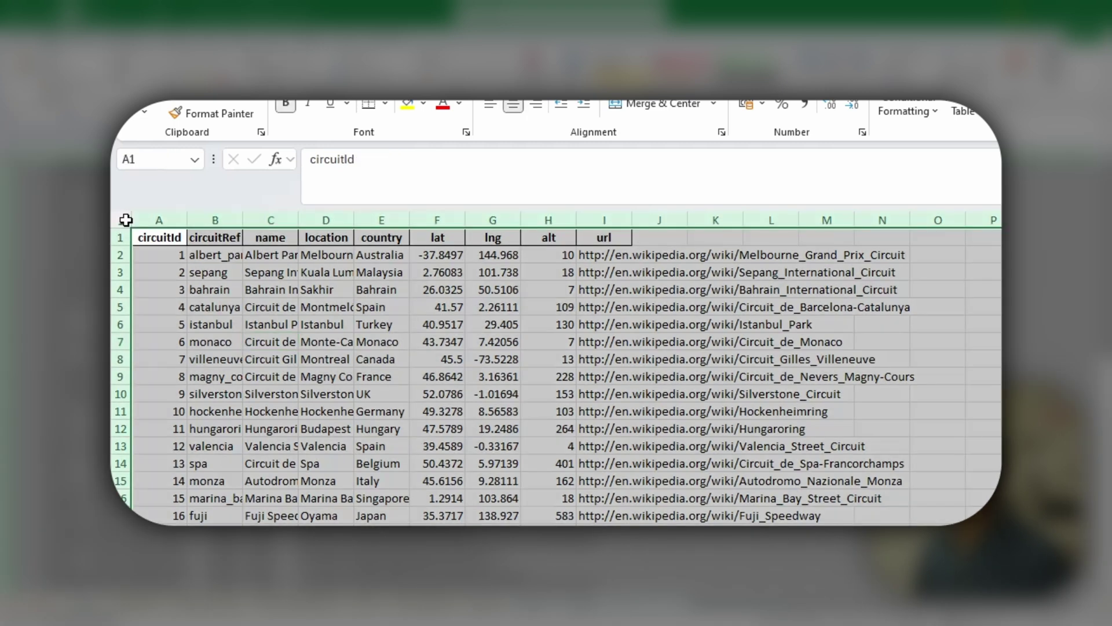
{"action": "double_click", "coordinate": [462, 218]}
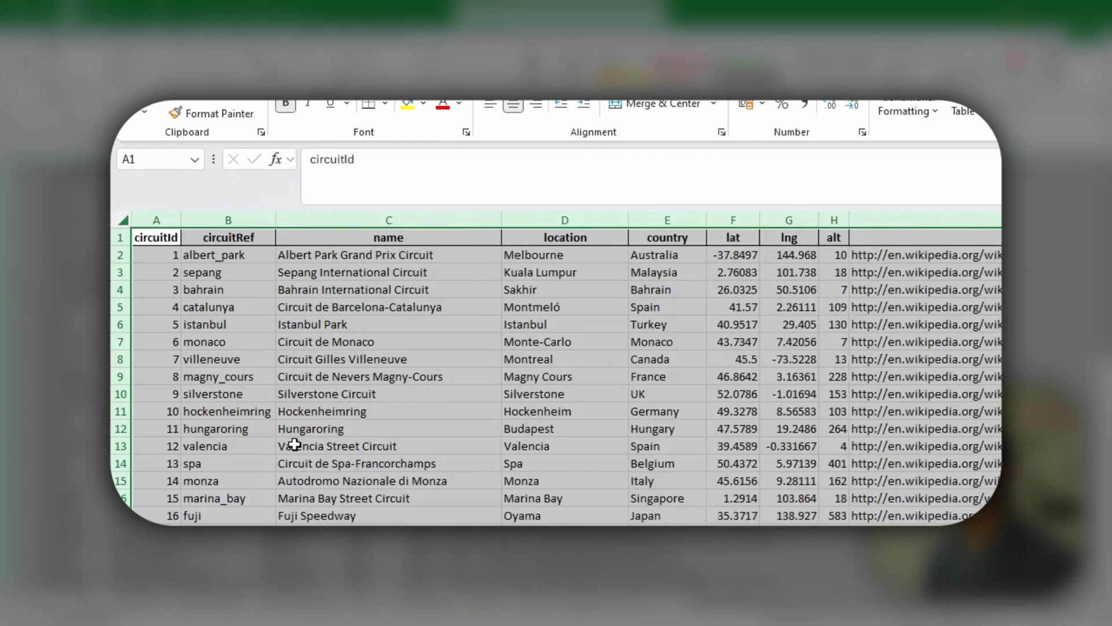
{"action": "left_click", "coordinate": [267, 393]}
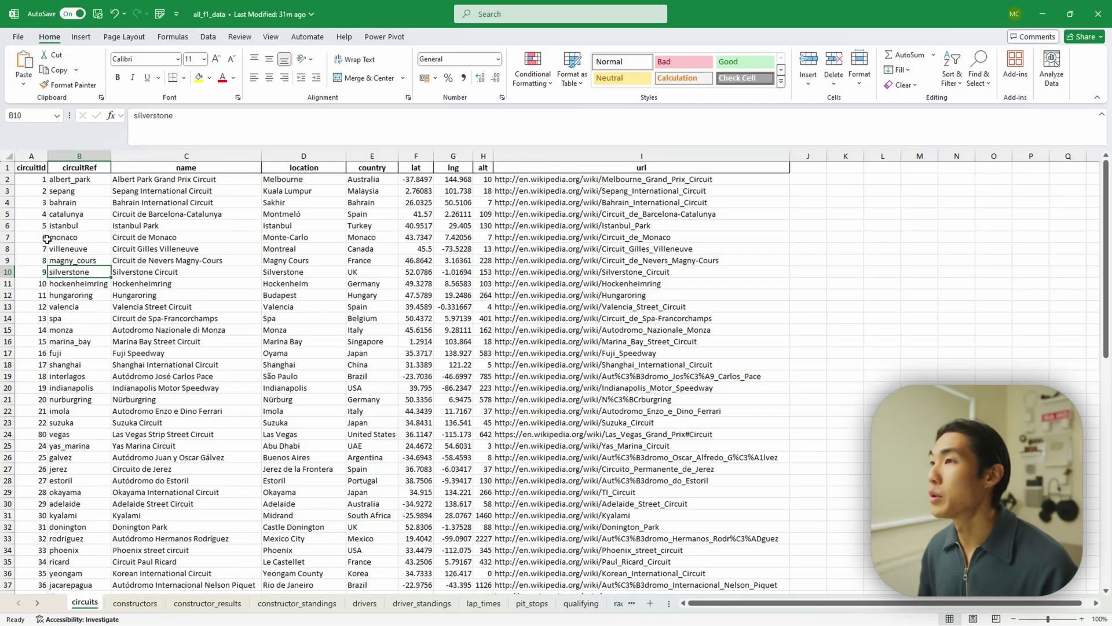
- Stretch rows 6, 4 and 3 of the circuits sheet much taller
{"action": "left_click", "coordinate": [7, 157]}
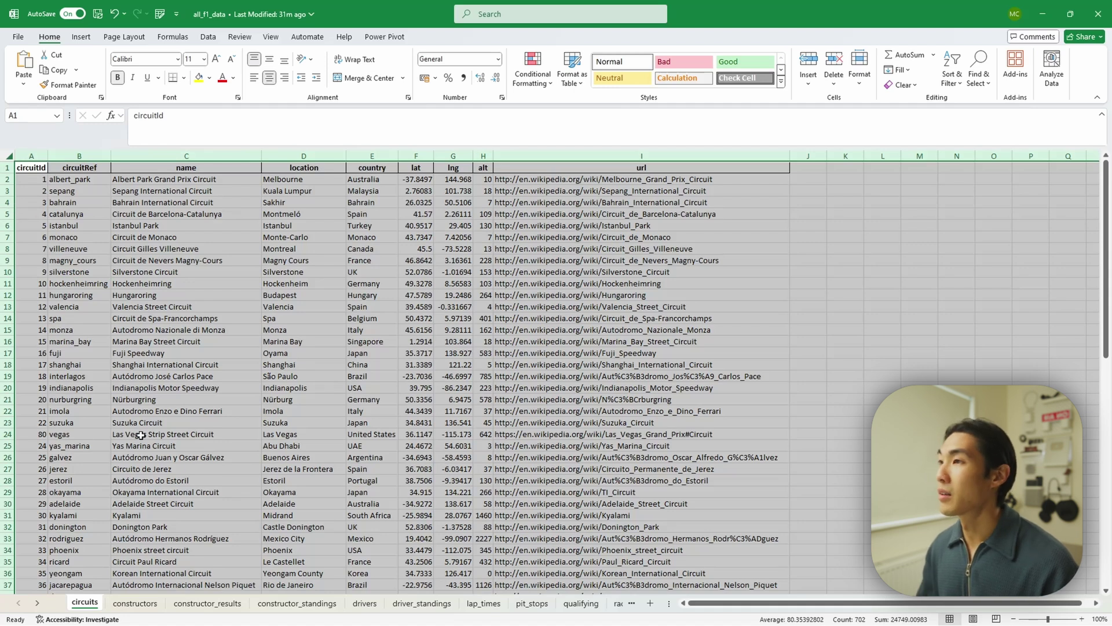
{"action": "scroll", "coordinate": [138, 442], "scroll_direction": "down", "scroll_amount": 9}
{"action": "scroll", "coordinate": [56, 333], "scroll_direction": "up", "scroll_amount": 9}
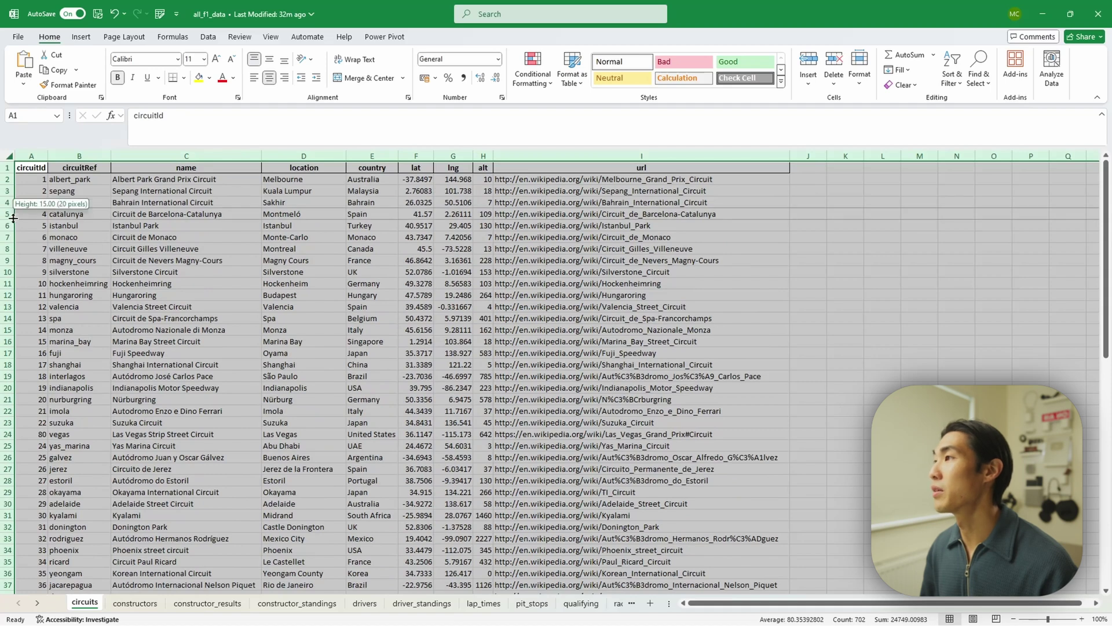
{"action": "left_click", "coordinate": [234, 233]}
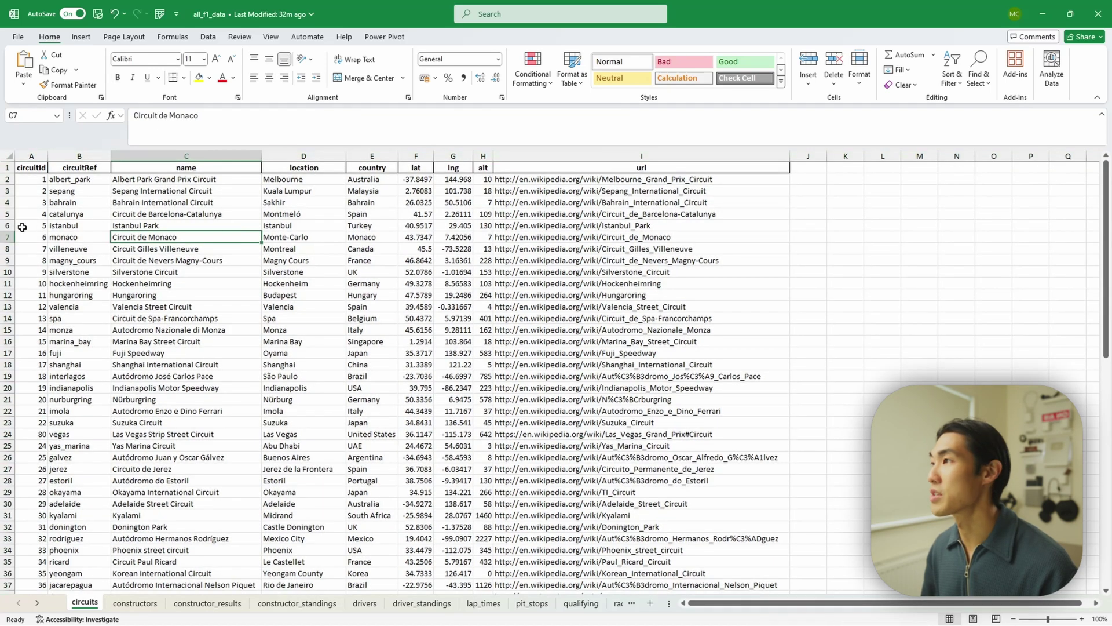
{"action": "left_click_drag", "start_coordinate": [8, 231], "coordinate": [8, 376]}
{"action": "left_click_drag", "start_coordinate": [8, 208], "coordinate": [8, 323]}
{"action": "left_click_drag", "start_coordinate": [10, 195], "coordinate": [10, 225]}
- Stretch rows 35, 34 and 32 much taller as well
{"action": "scroll", "coordinate": [236, 423], "scroll_direction": "down", "scroll_amount": 3}
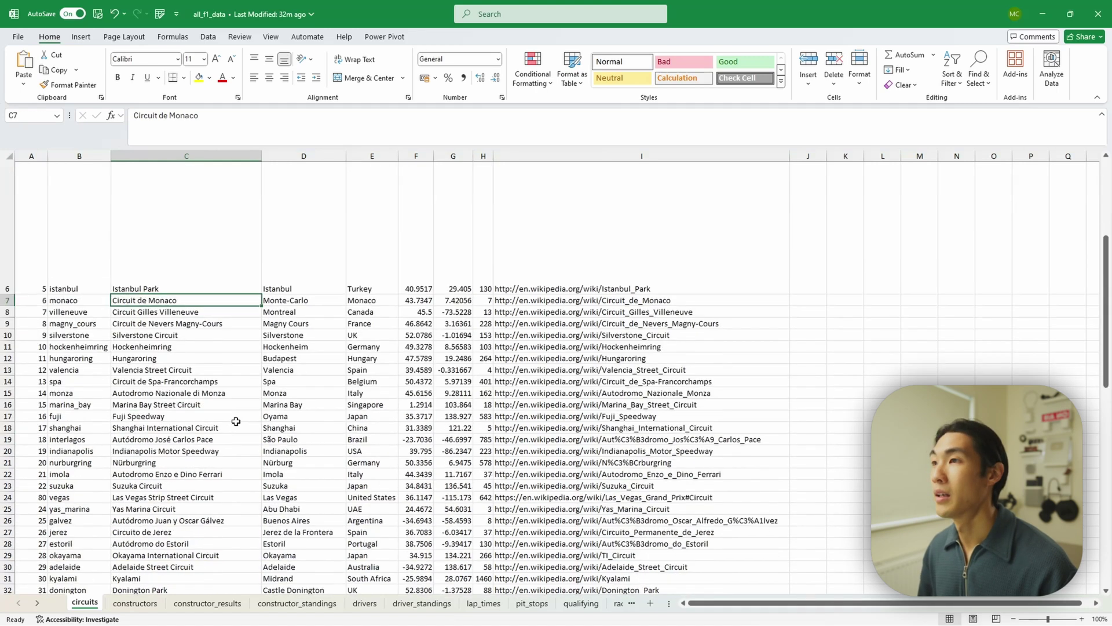
{"action": "scroll", "coordinate": [230, 452], "scroll_direction": "down", "scroll_amount": 1}
{"action": "left_click_drag", "start_coordinate": [12, 421], "coordinate": [13, 520]}
{"action": "left_click_drag", "start_coordinate": [14, 410], "coordinate": [15, 494]}
{"action": "left_click_drag", "start_coordinate": [10, 387], "coordinate": [11, 465]}
{"action": "scroll", "coordinate": [67, 438], "scroll_direction": "up", "scroll_amount": 4}
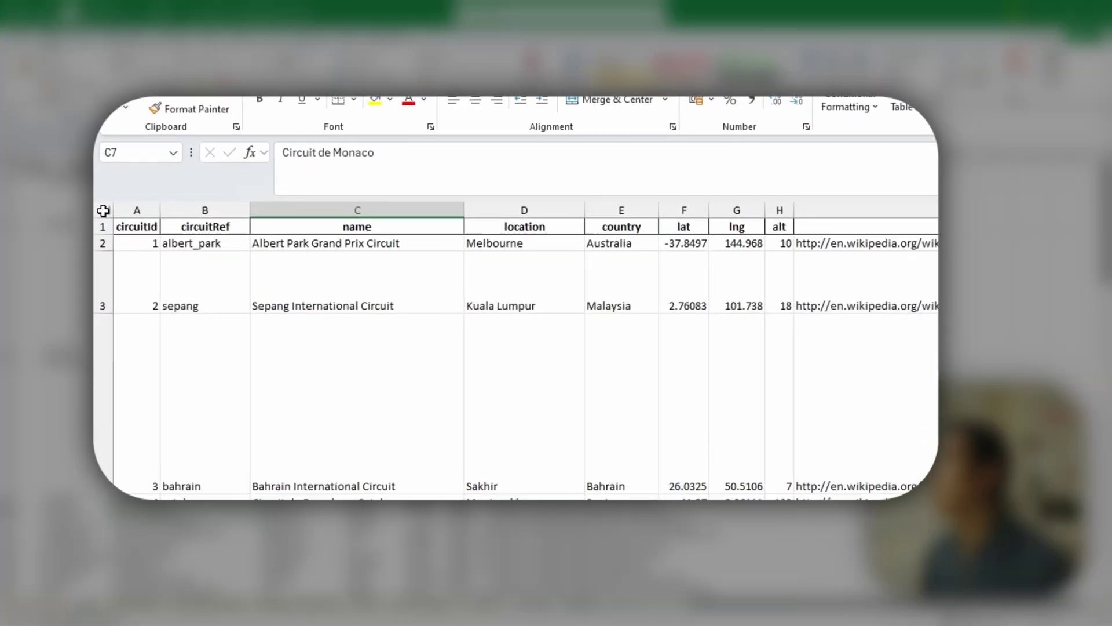
- Select the whole sheet and auto-fit every row height, removing the stretched rows
{"action": "left_click", "coordinate": [10, 156]}
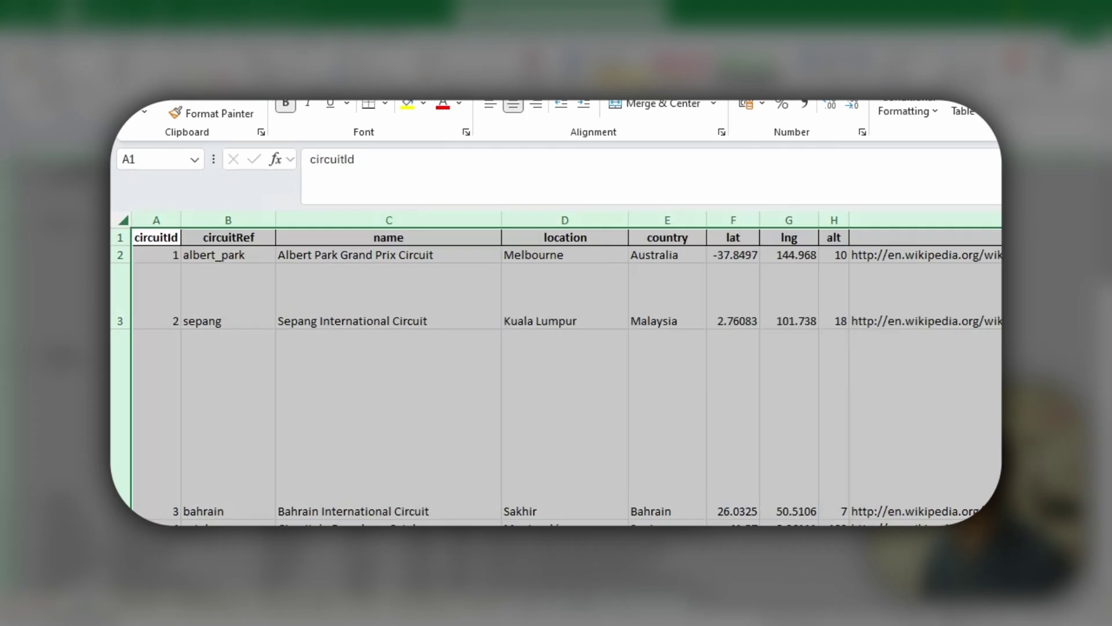
{"action": "double_click", "coordinate": [125, 329]}
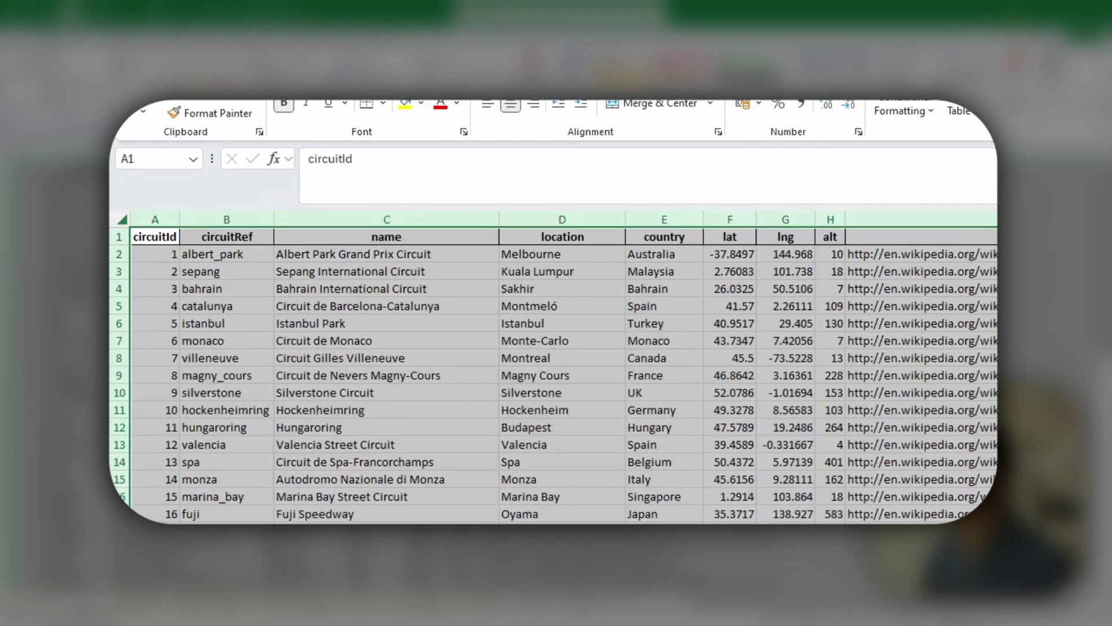
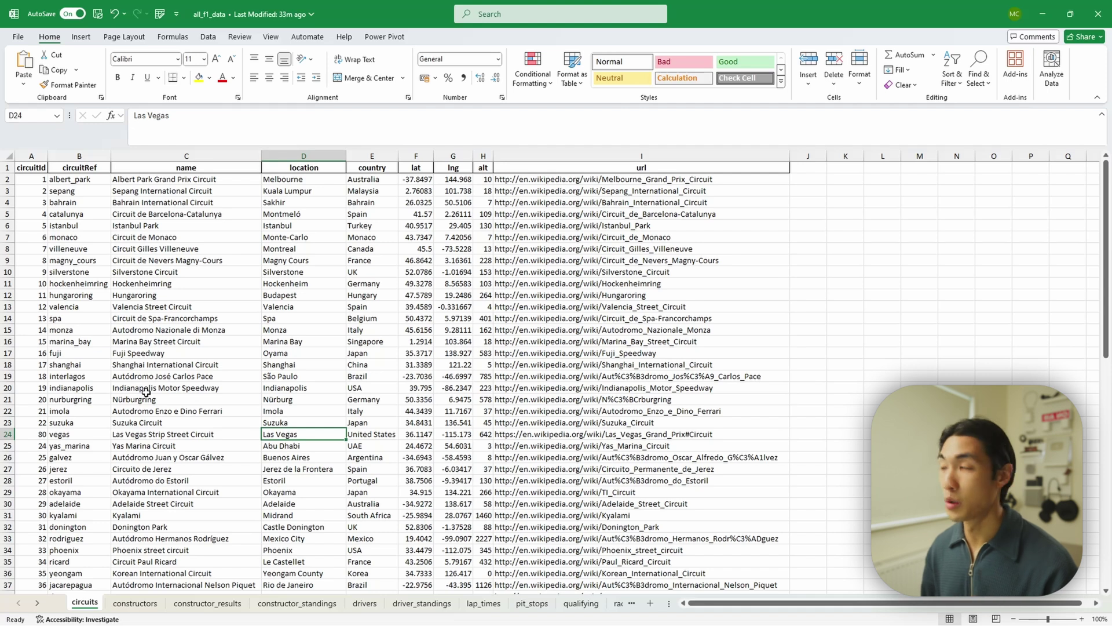
- Browse the races, constructor_standings, qualifying and status sheets, return to circuits, and save
{"action": "key", "text": "ctrl+Page_Down"}
{"action": "key", "text": "ctrl+Page_Down"}
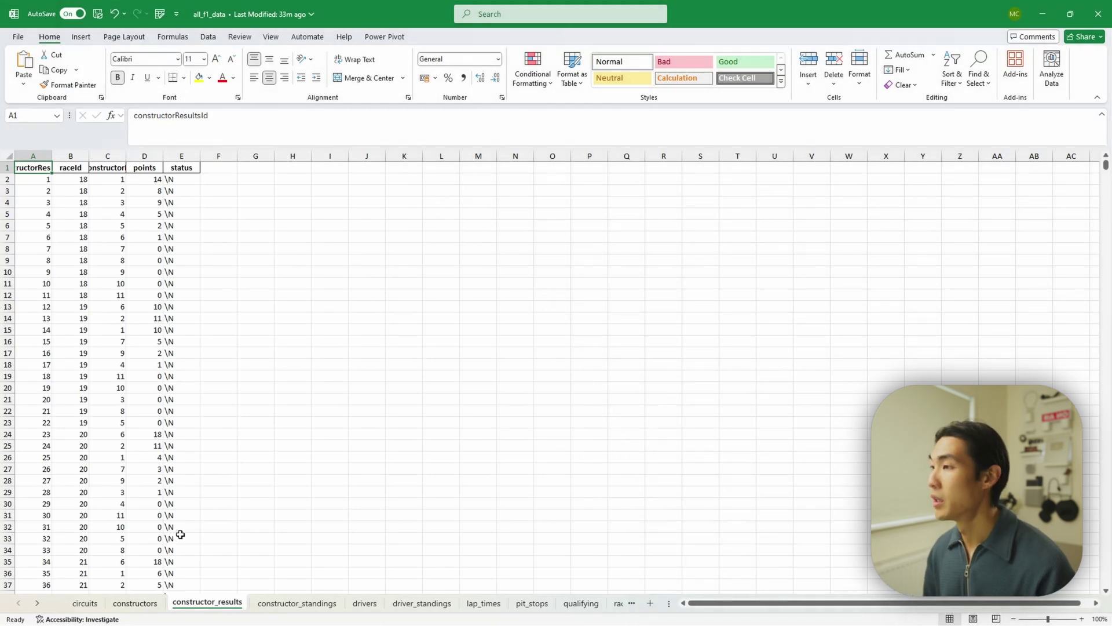
{"action": "key", "text": "ctrl+Page_Down"}
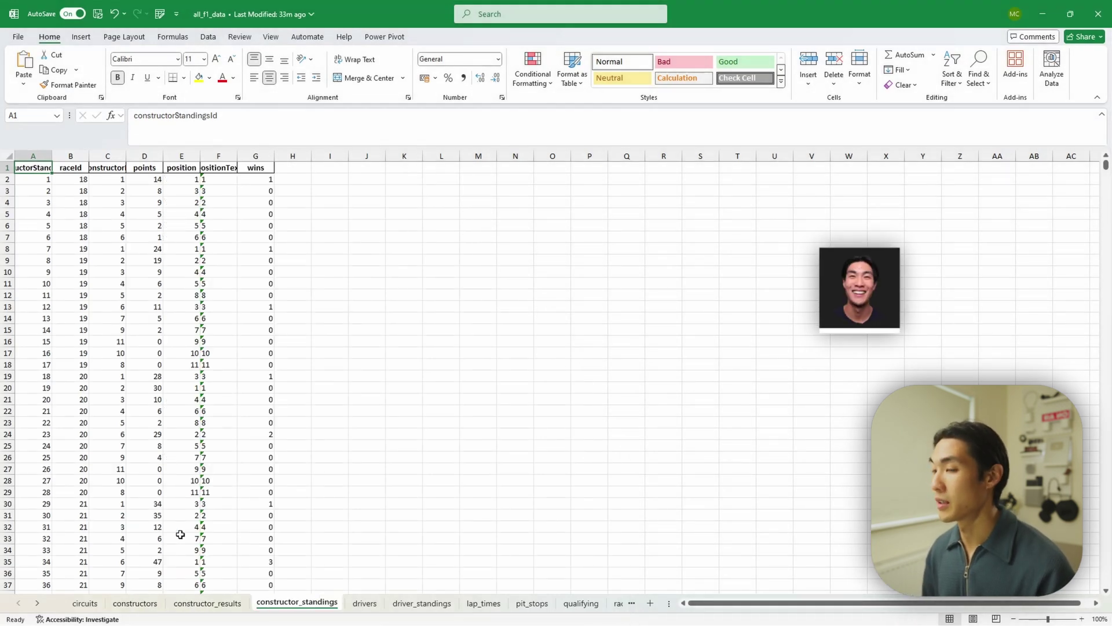
{"action": "key", "text": "ctrl+Page_Up"}
{"action": "key", "text": "ctrl+Page_Up"}
{"action": "key", "text": "ctrl+Page_Down"}
{"action": "key", "text": "ctrl+Page_Down"}
{"action": "key", "text": "ctrl+Page_Down"}
{"action": "key", "text": "ctrl+Page_Down"}
{"action": "key", "text": "ctrl+Page_Down"}
{"action": "key", "text": "ctrl+Page_Down"}
{"action": "key", "text": "ctrl+Page_Down"}
{"action": "key", "text": "ctrl+Page_Down"}
{"action": "key", "text": "ctrl+Page_Down"}
{"action": "key", "text": "ctrl+Page_Down"}
{"action": "key", "text": "ctrl+Page_Down"}
{"action": "key", "text": "ctrl+Page_Down"}
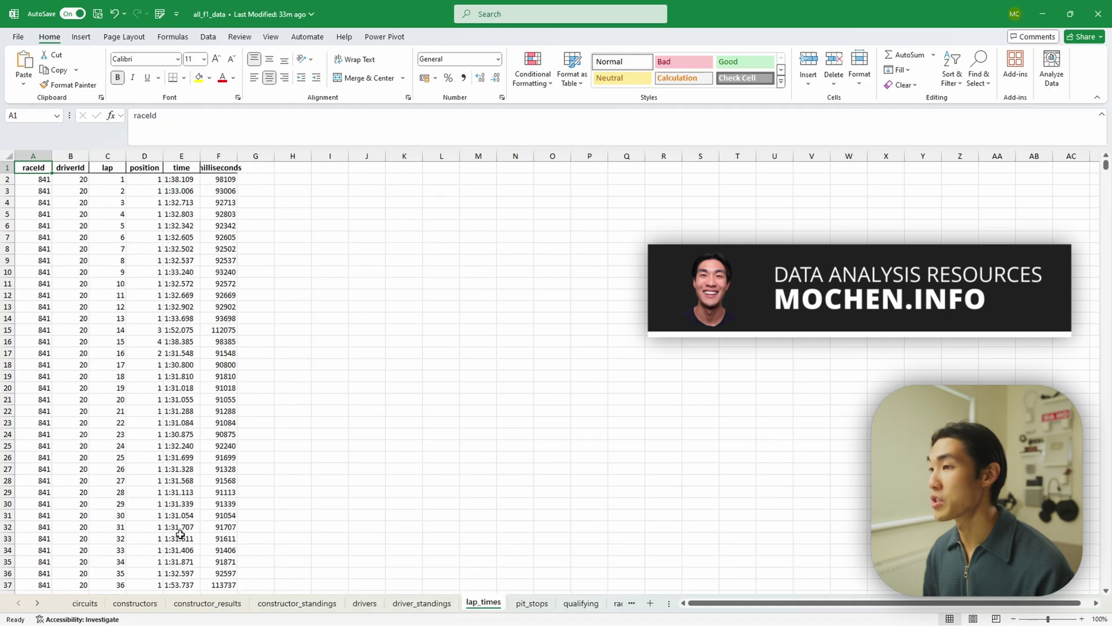
{"action": "key", "text": "ctrl+Page_Up"}
{"action": "key", "text": "ctrl+Page_Up"}
{"action": "key", "text": "ctrl+Page_Up"}
{"action": "key", "text": "ctrl+Page_Up"}
{"action": "key", "text": "ctrl+Page_Up"}
{"action": "key", "text": "ctrl+Page_Up"}
{"action": "key", "text": "ctrl+Page_Up"}
{"action": "key", "text": "ctrl+Page_Up"}
{"action": "key", "text": "ctrl+Page_Up"}
{"action": "key", "text": "ctrl+Page_Up"}
{"action": "key", "text": "ctrl+Page_Up"}
{"action": "key", "text": "ctrl+Page_Up"}
{"action": "key", "text": "ctrl+Page_Up"}
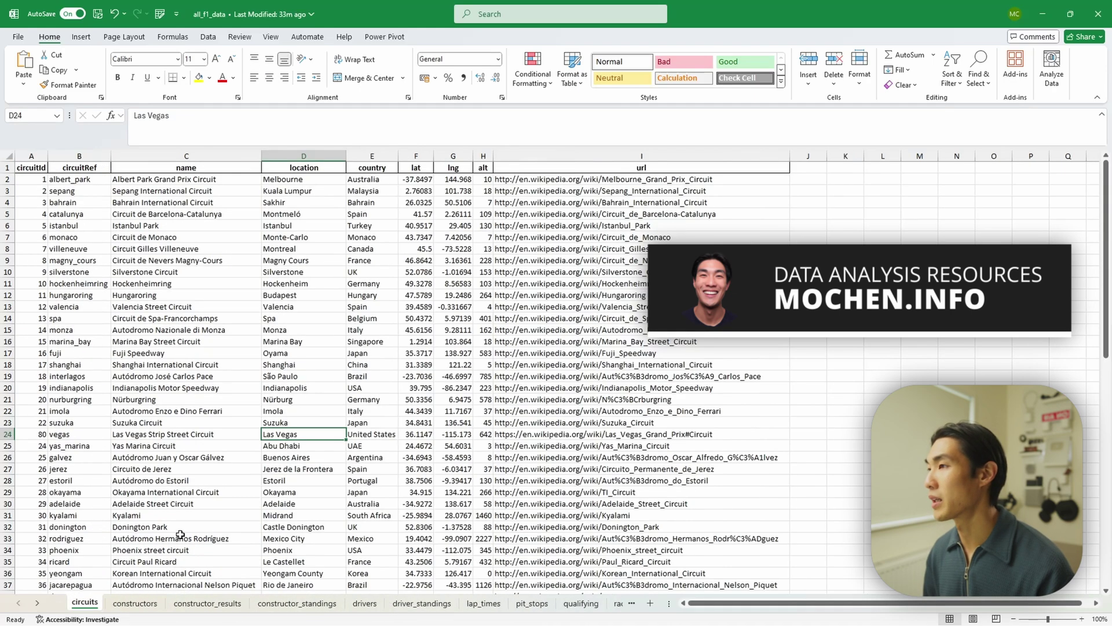
{"action": "key", "text": "ctrl+Page_Down"}
{"action": "key", "text": "ctrl+Page_Down"}
{"action": "key", "text": "ctrl+Page_Down"}
{"action": "key", "text": "ctrl+Page_Down"}
{"action": "key", "text": "ctrl+Page_Down"}
{"action": "key", "text": "ctrl+Page_Down"}
{"action": "key", "text": "ctrl+Page_Down"}
{"action": "key", "text": "ctrl+Page_Down"}
{"action": "key", "text": "ctrl+Page_Down"}
{"action": "key", "text": "ctrl+Page_Down"}
{"action": "key", "text": "ctrl+Page_Down"}
{"action": "key", "text": "ctrl+Page_Down"}
{"action": "key", "text": "ctrl+Page_Down"}
{"action": "key", "text": "ctrl+Page_Up"}
{"action": "key", "text": "ctrl+Page_Up"}
{"action": "key", "text": "ctrl+Page_Up"}
{"action": "key", "text": "ctrl+Page_Up"}
{"action": "key", "text": "ctrl+Page_Up"}
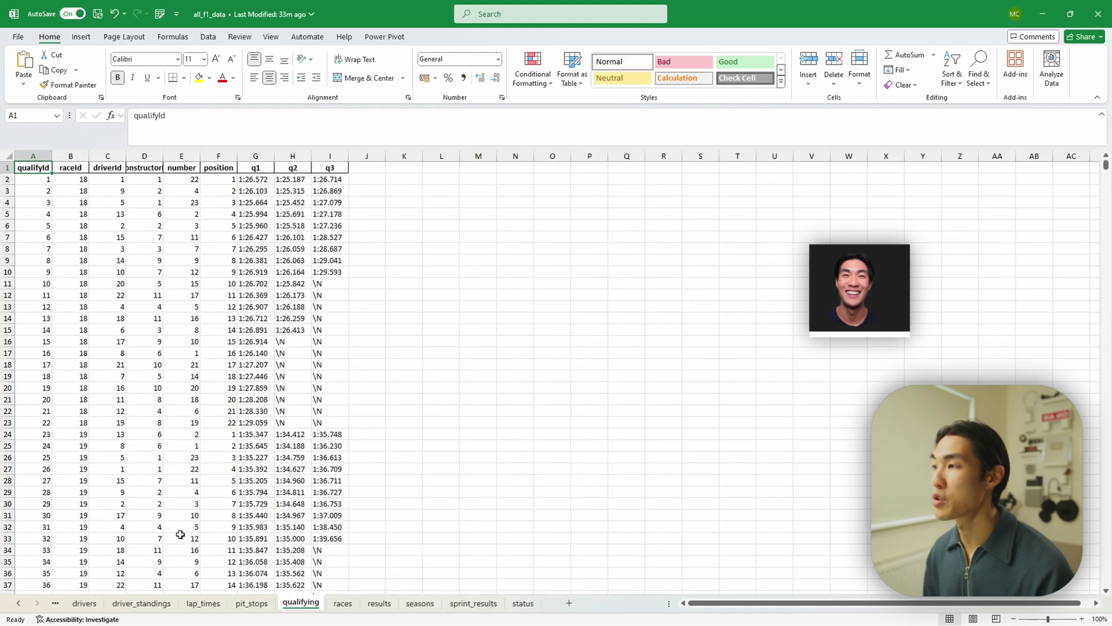
{"action": "key", "text": "ctrl+Page_Up"}
{"action": "key", "text": "ctrl+Page_Up"}
{"action": "key", "text": "ctrl+Page_Up"}
{"action": "key", "text": "ctrl+Page_Up"}
{"action": "key", "text": "ctrl+Page_Up"}
{"action": "key", "text": "ctrl+Page_Up"}
{"action": "key", "text": "ctrl+Page_Up"}
{"action": "key", "text": "ctrl+Page_Up"}
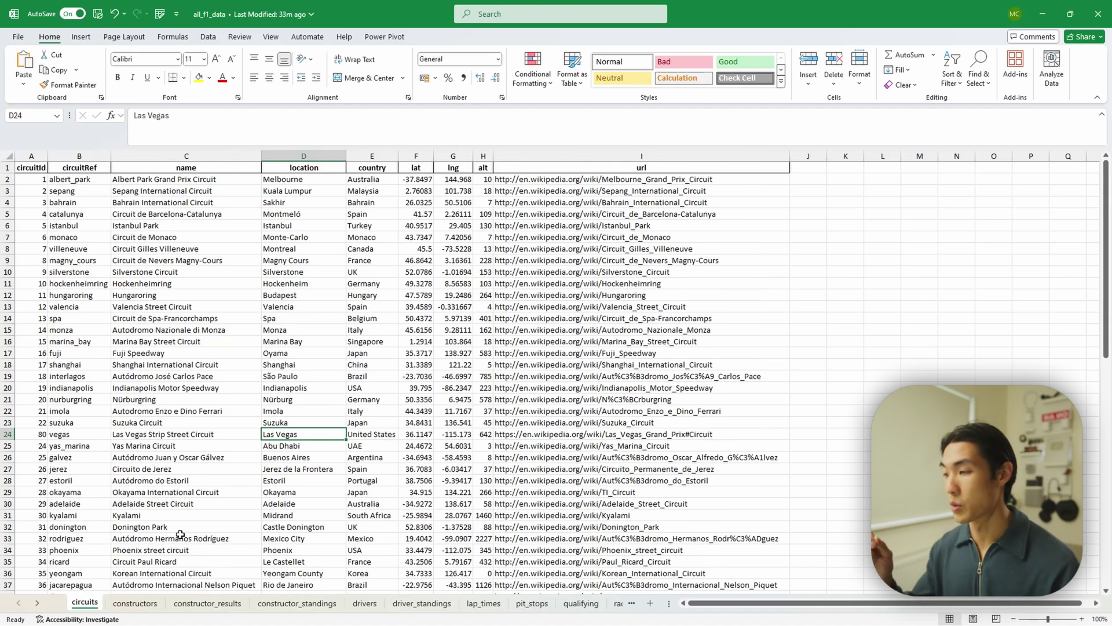
{"action": "key", "text": "ctrl+s"}
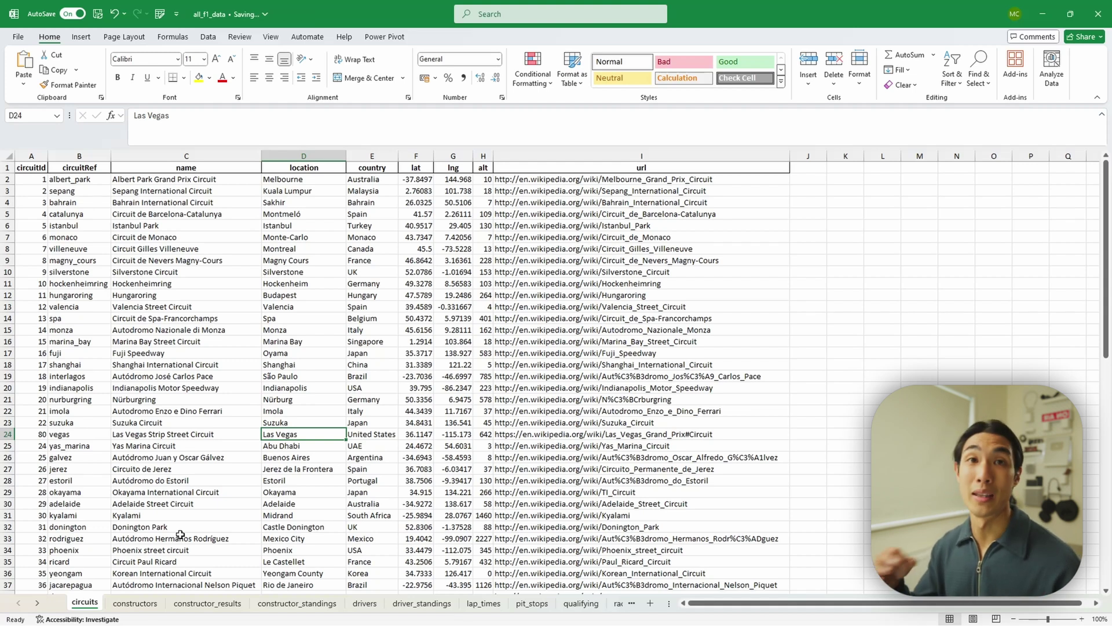
{"action": "left_click", "coordinate": [187, 425]}
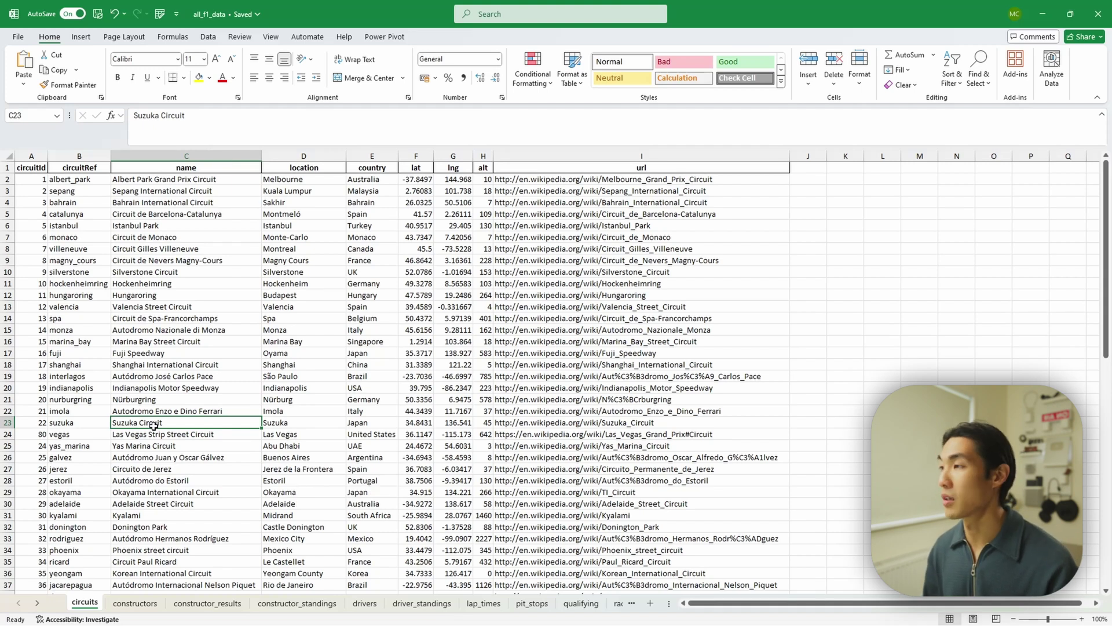
{"action": "key", "text": "ctrl+Left"}
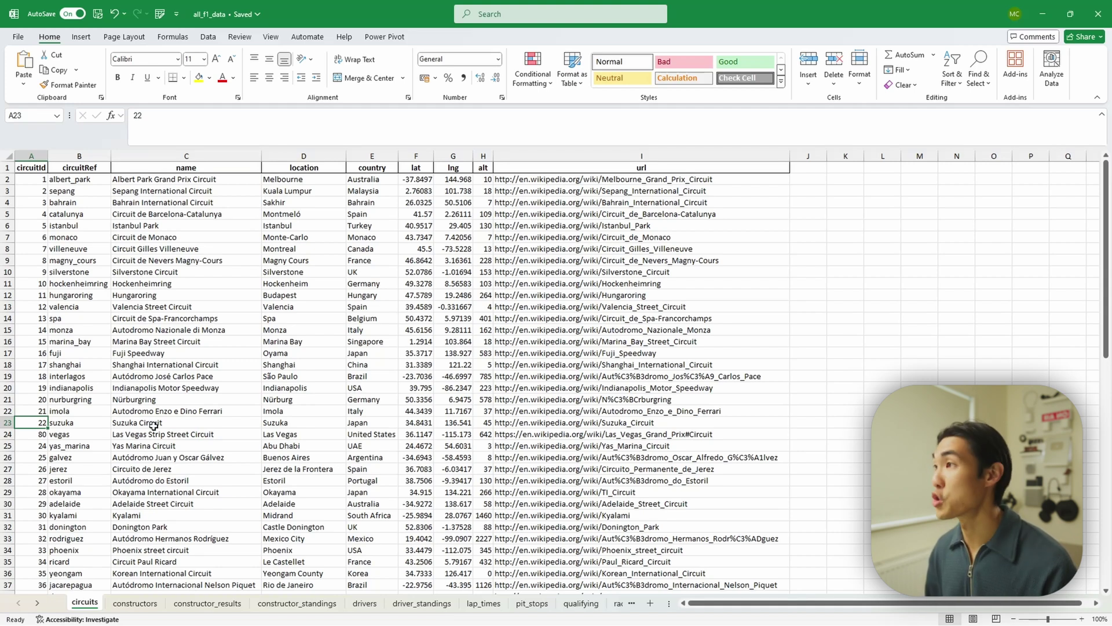
{"action": "key", "text": "ctrl+Up"}
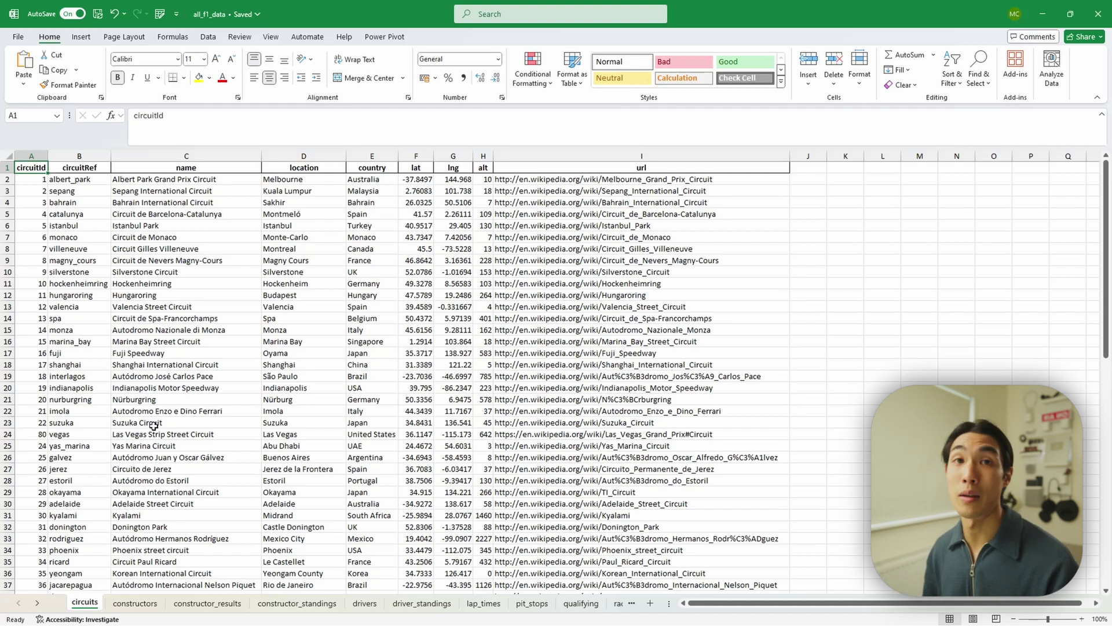
{"action": "key", "text": "ctrl+Right"}
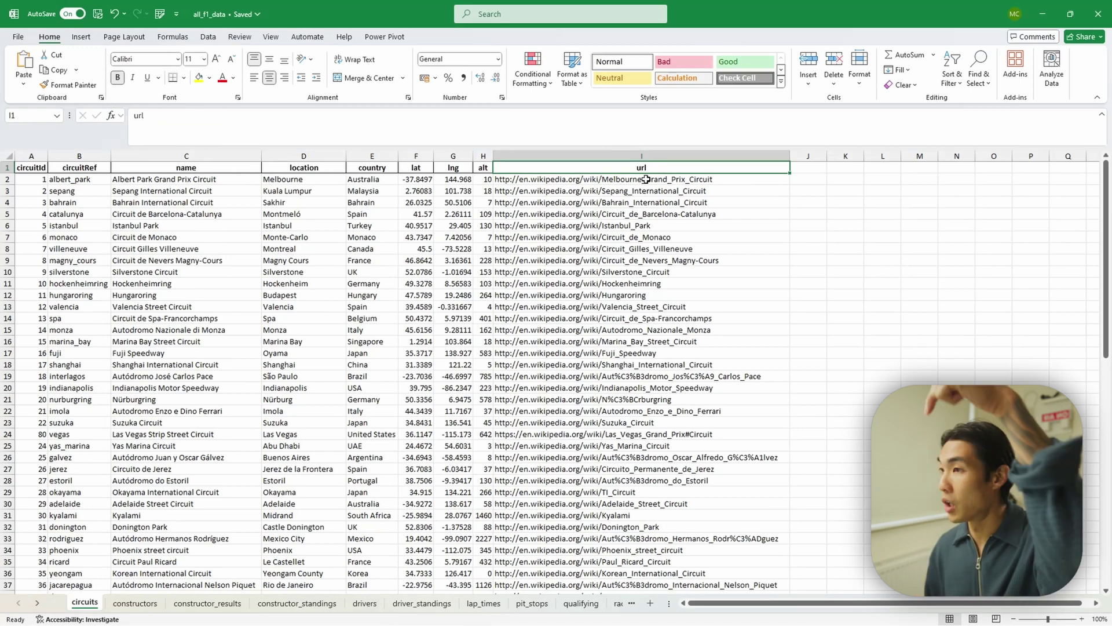
{"action": "key", "text": "ctrl+Down"}
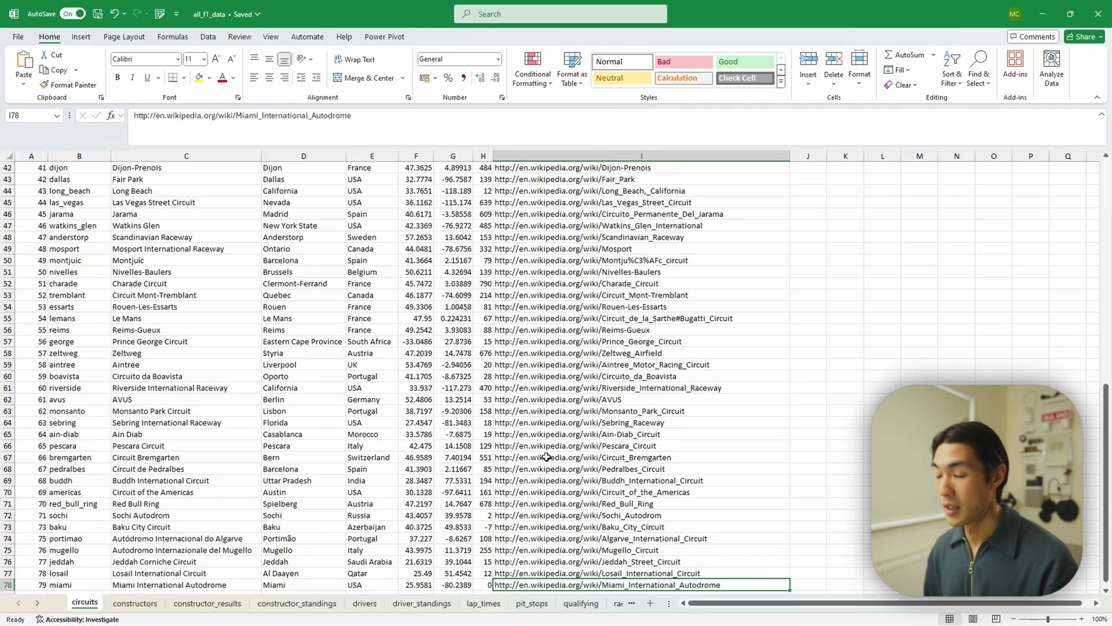
{"action": "key", "text": "ctrl+Up"}
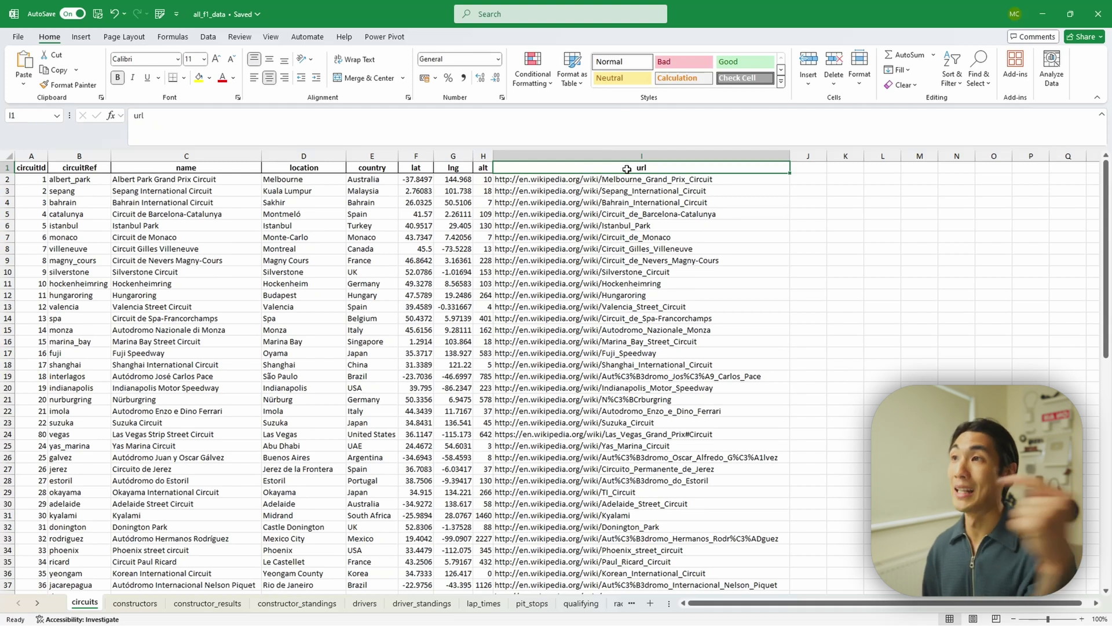
{"action": "key", "text": "ctrl+Left"}
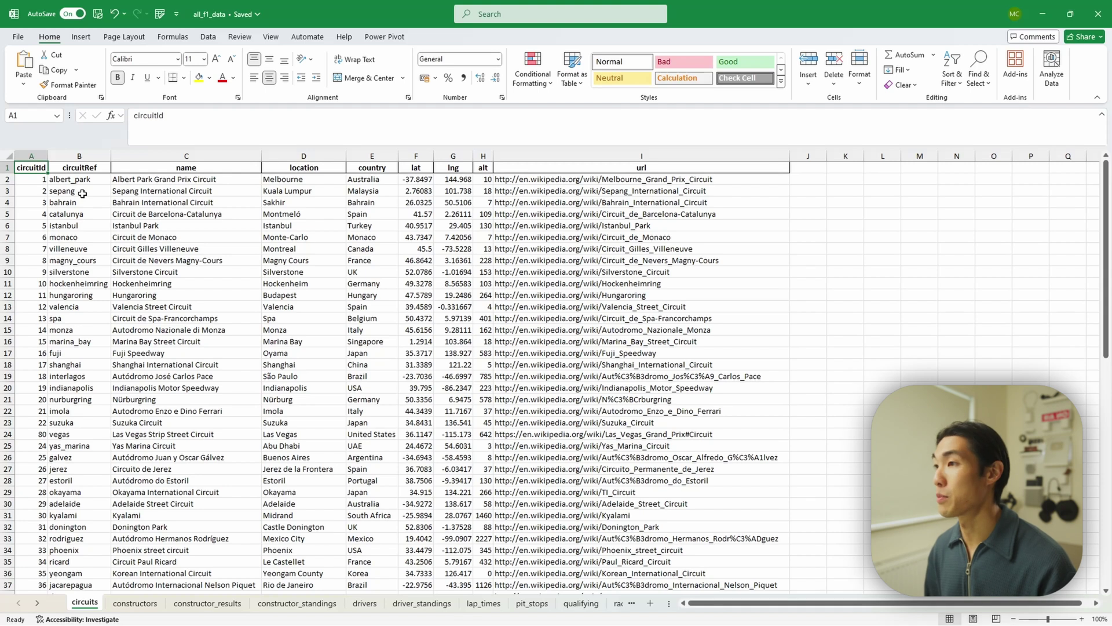
{"action": "key", "text": "ctrl+Down"}
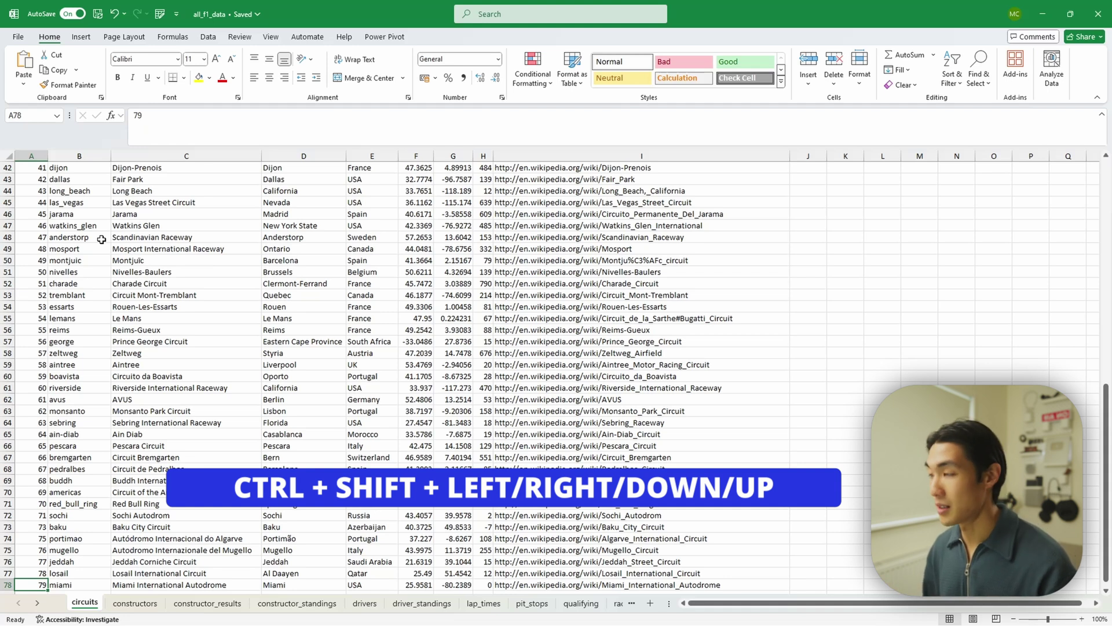
{"action": "key", "text": "ctrl+shift+Right"}
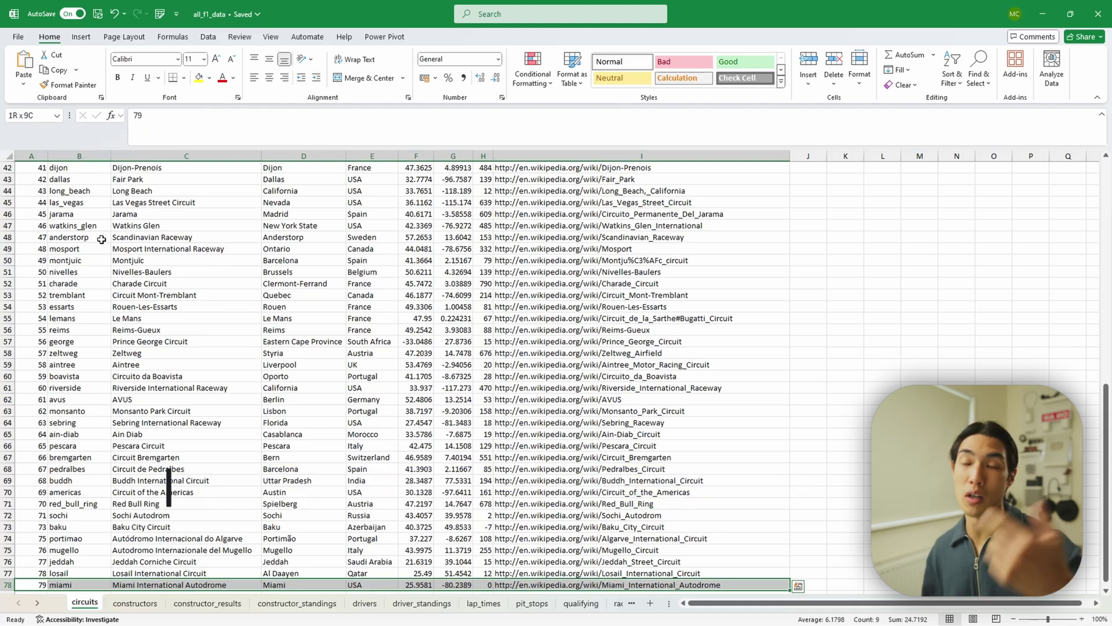
{"action": "key", "text": "ctrl+shift+Up"}
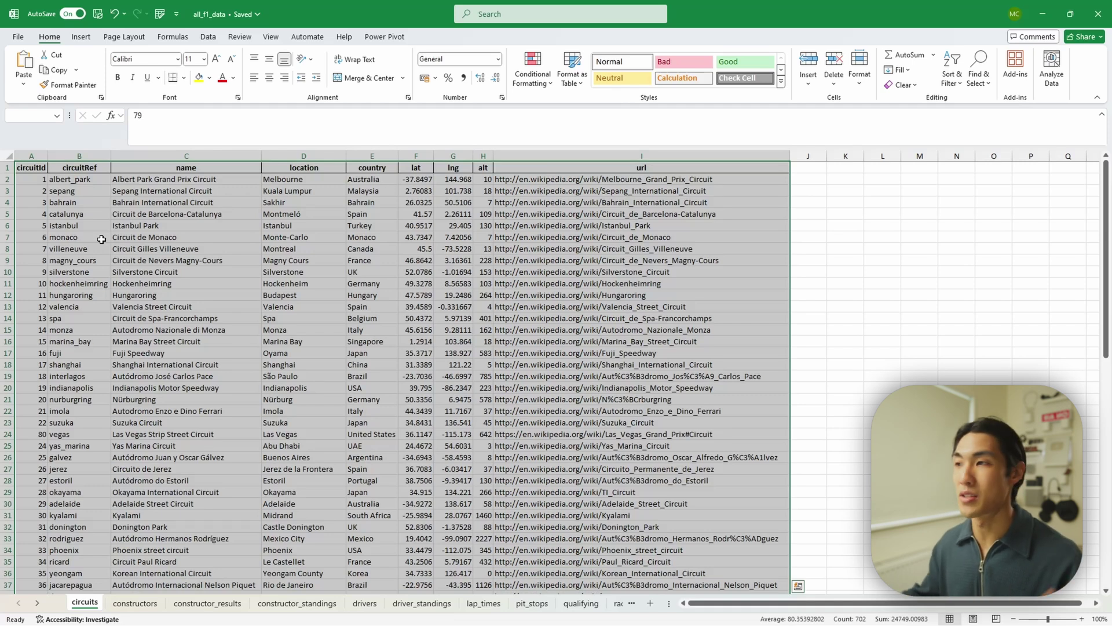
{"action": "key", "text": "Up"}
{"action": "key", "text": "Up"}
{"action": "key", "text": "Up"}
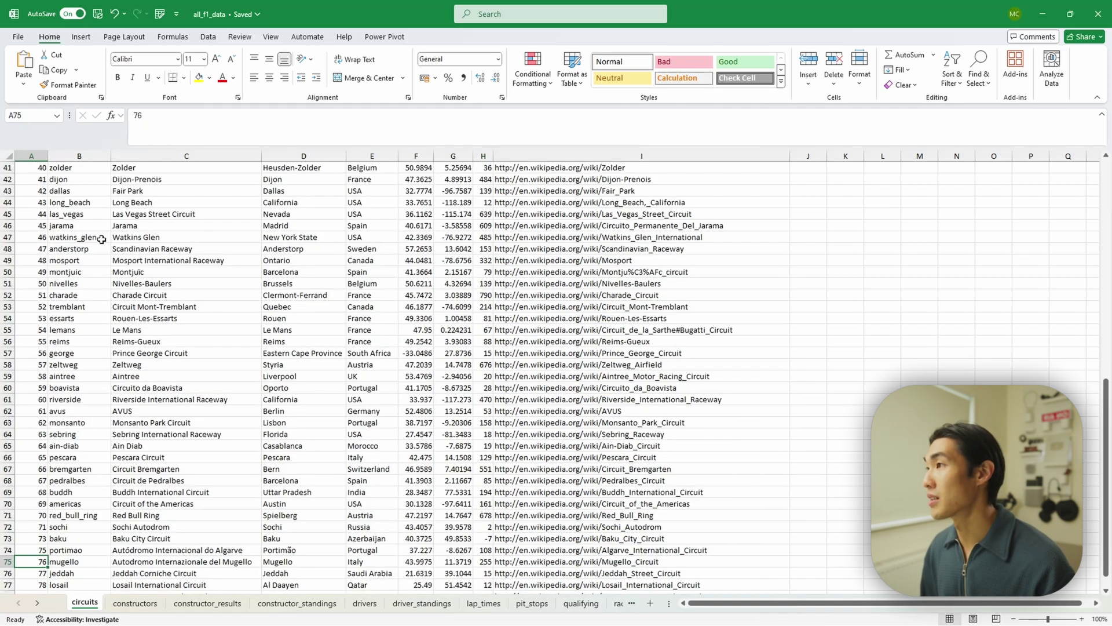
{"action": "key", "text": "ctrl+Home"}
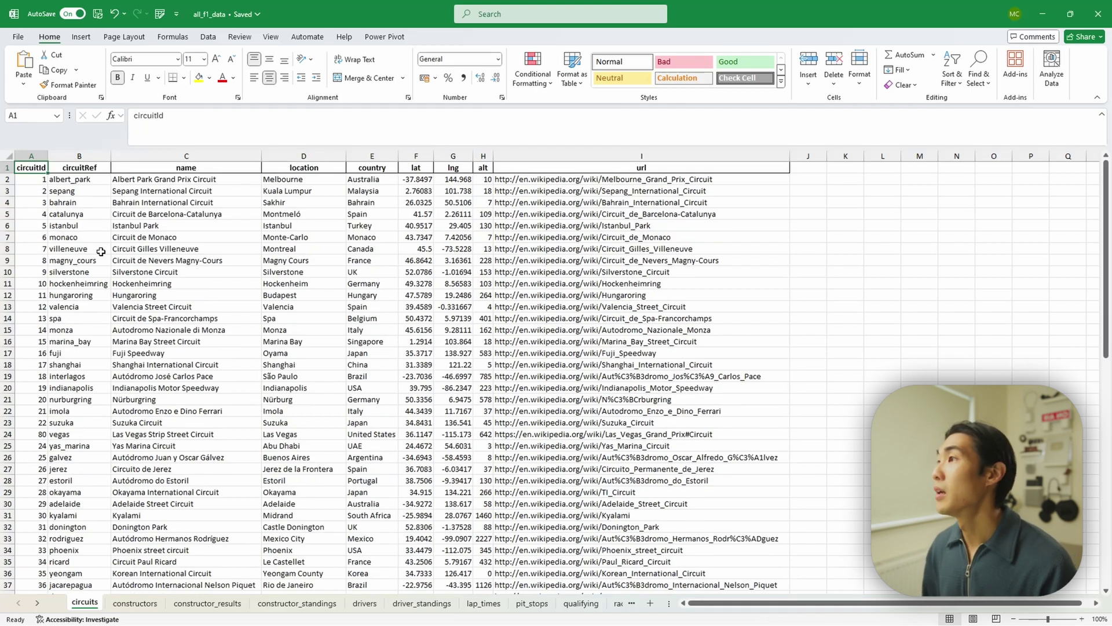
{"action": "key", "text": "Down"}
{"action": "key", "text": "Down"}
{"action": "key", "text": "Down"}
{"action": "key", "text": "Down"}
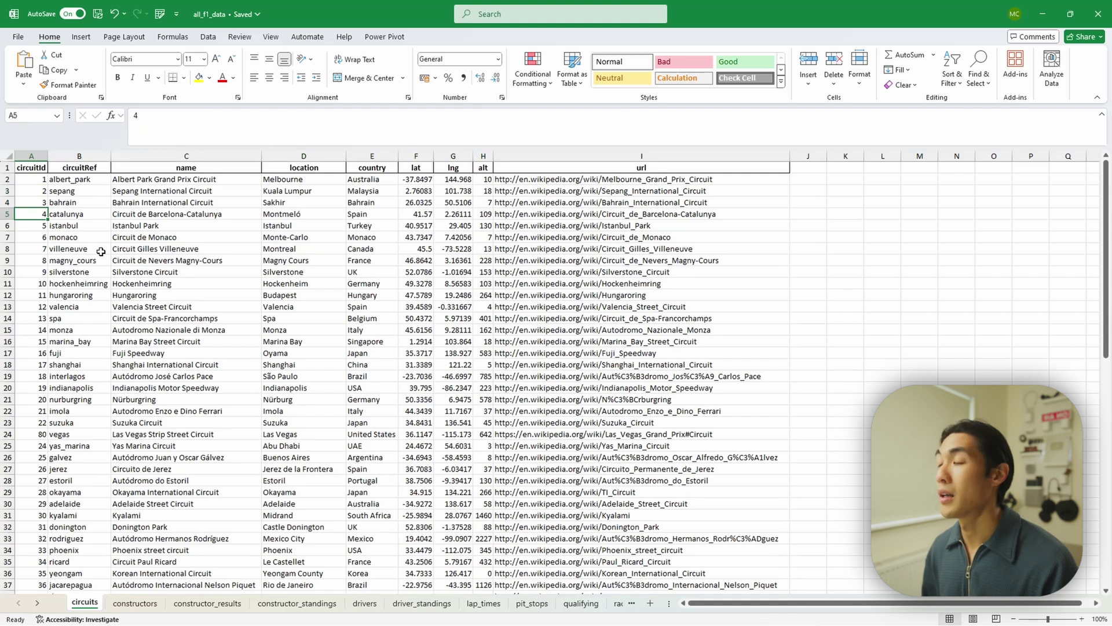
{"action": "key", "text": "ctrl+shift+Right"}
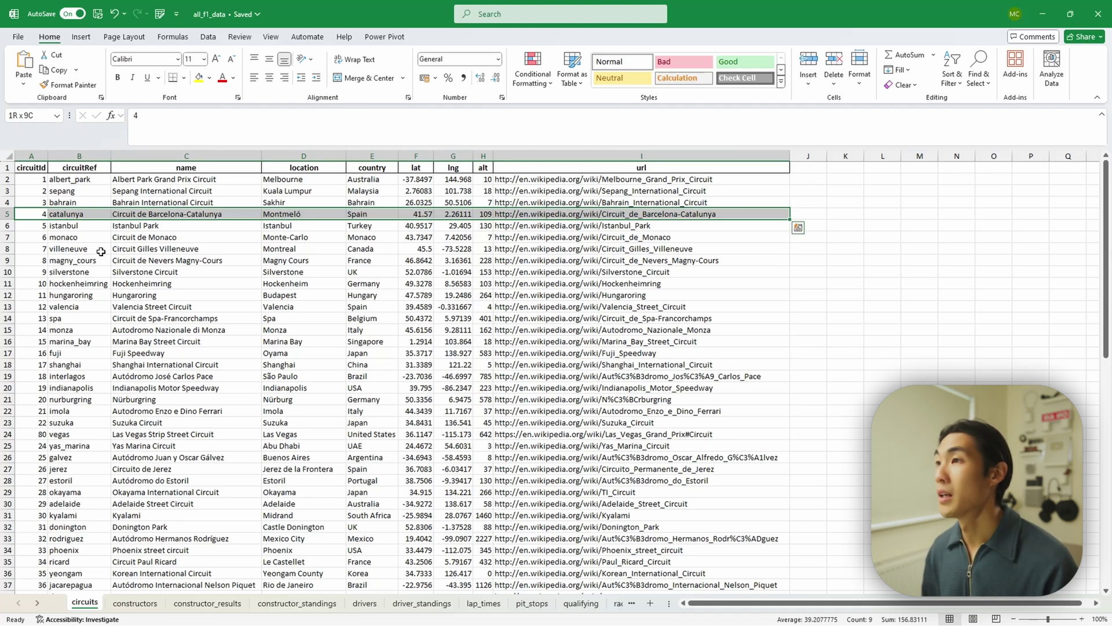
{"action": "key", "text": "ctrl+shift+Down"}
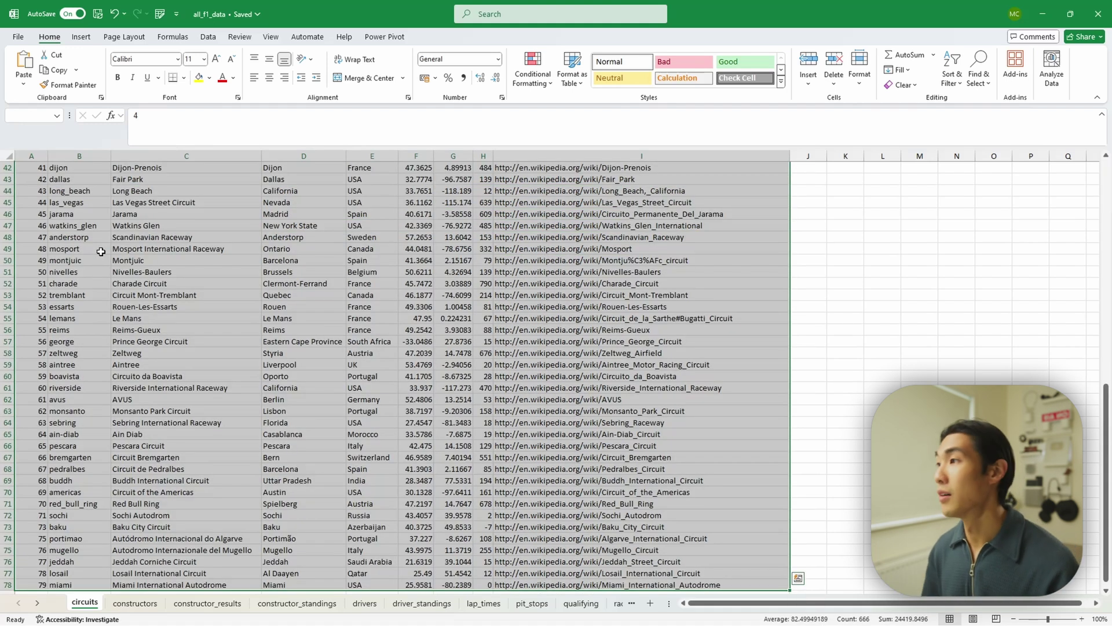
{"action": "scroll", "coordinate": [203, 423], "scroll_direction": "up", "scroll_amount": 10}
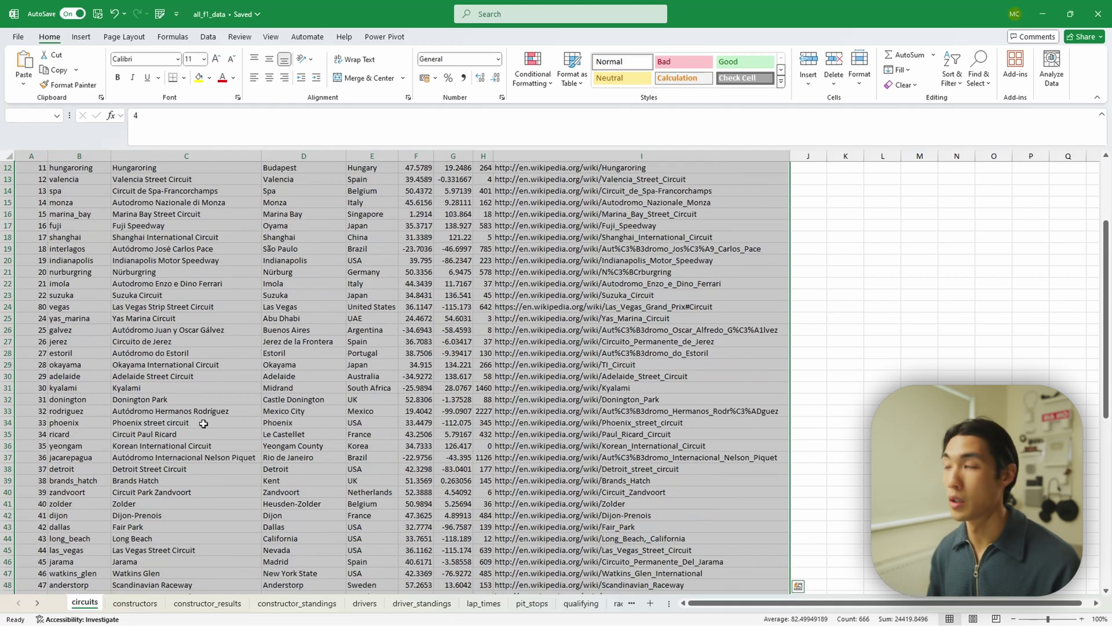
{"action": "scroll", "coordinate": [204, 423], "scroll_direction": "up", "scroll_amount": 4}
{"action": "left_click", "coordinate": [204, 424]}
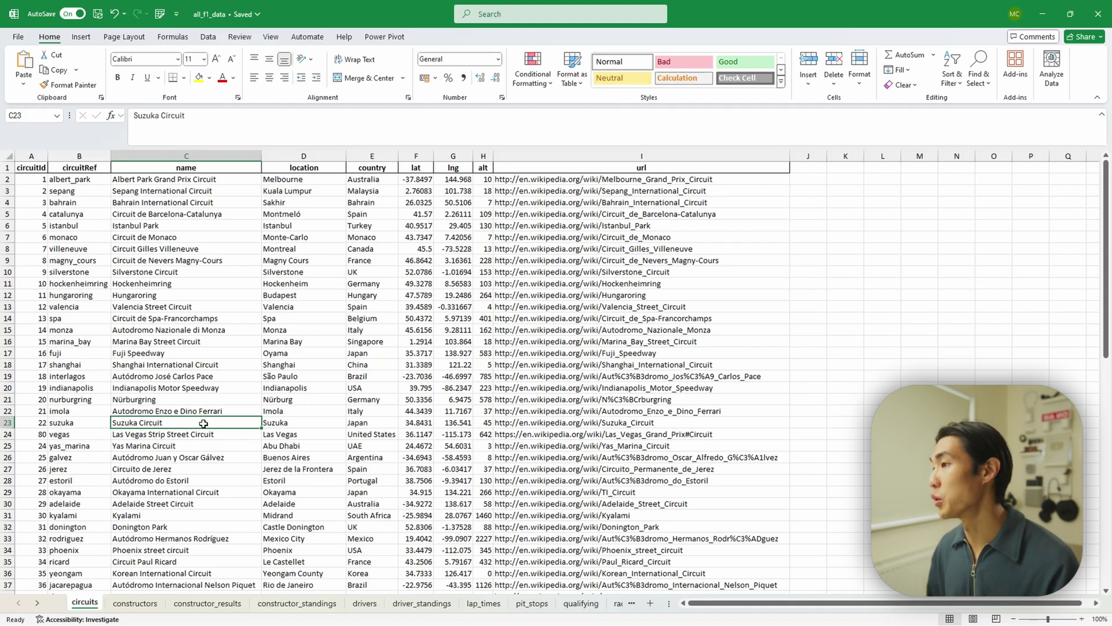
- On the constructors sheet, autofit every column to its contents, then return to cell A1
{"action": "key", "text": "ctrl+Page_Down"}
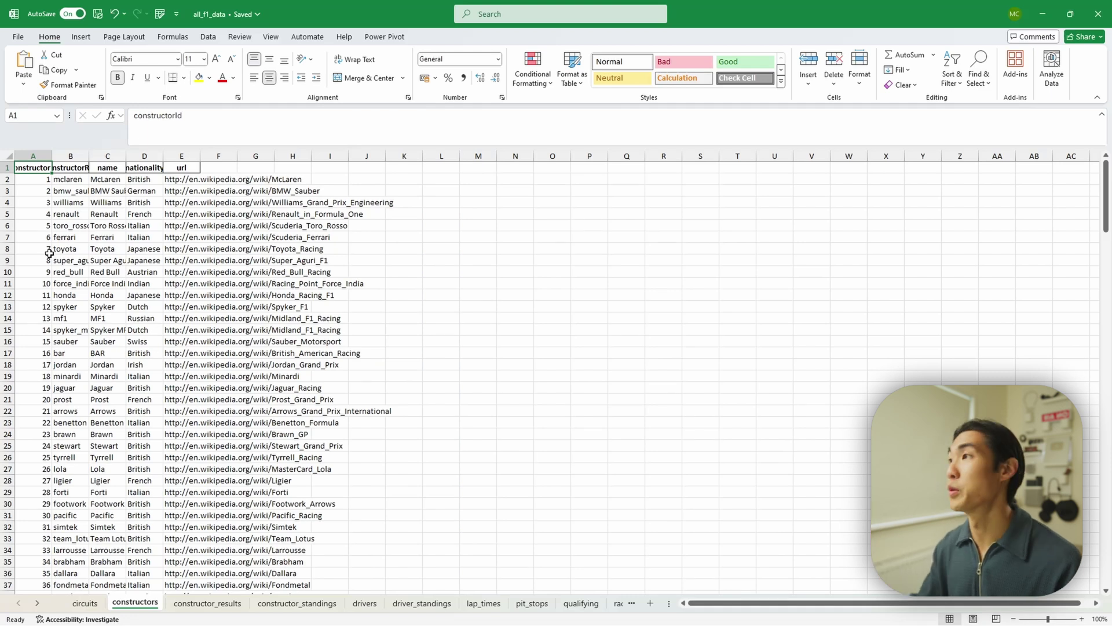
{"action": "left_click", "coordinate": [8, 155]}
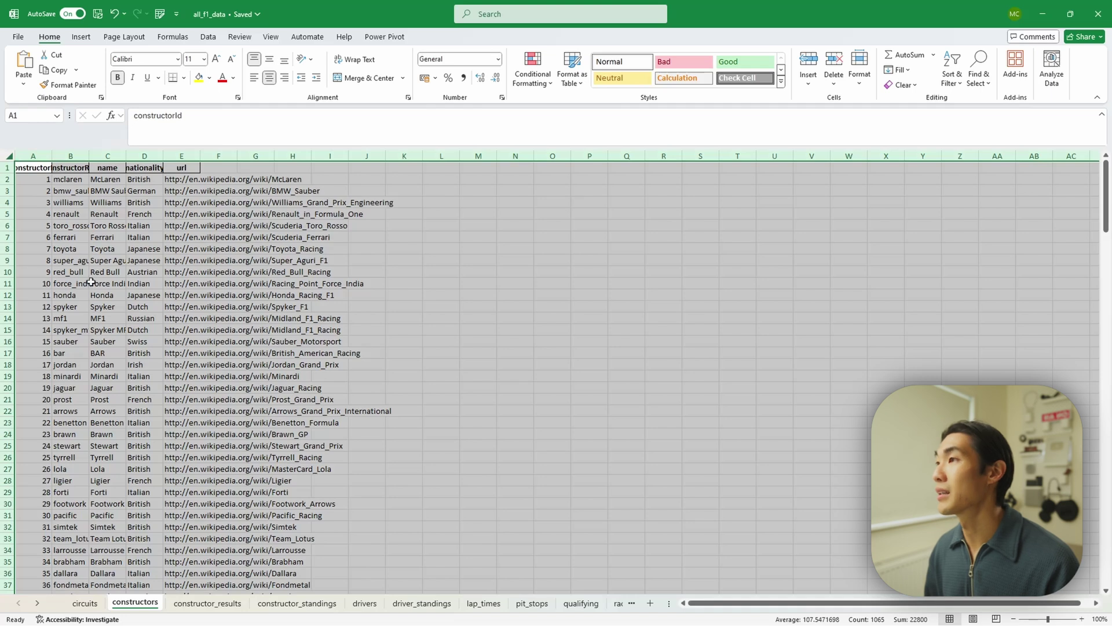
{"action": "double_click", "coordinate": [200, 156]}
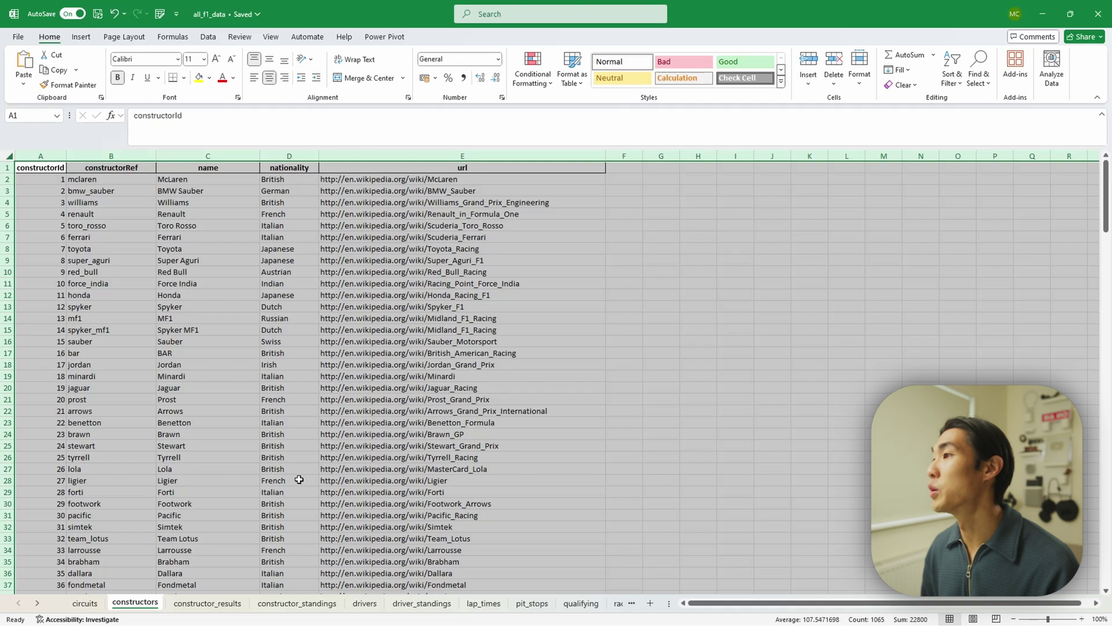
{"action": "left_click", "coordinate": [145, 361]}
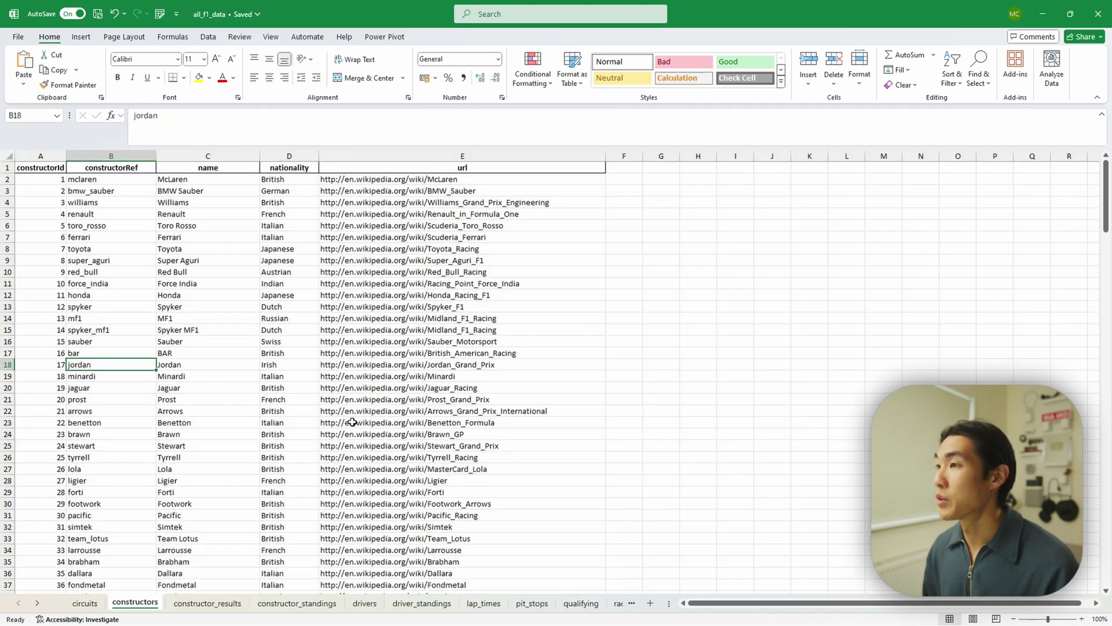
{"action": "left_click", "coordinate": [416, 471]}
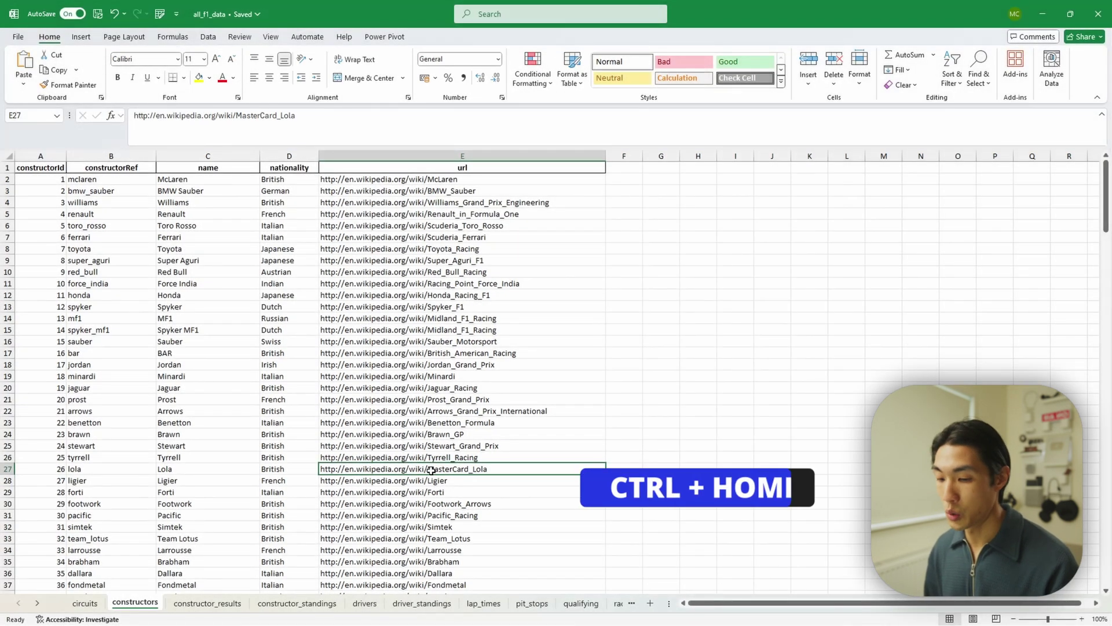
{"action": "key", "text": "ctrl+Home"}
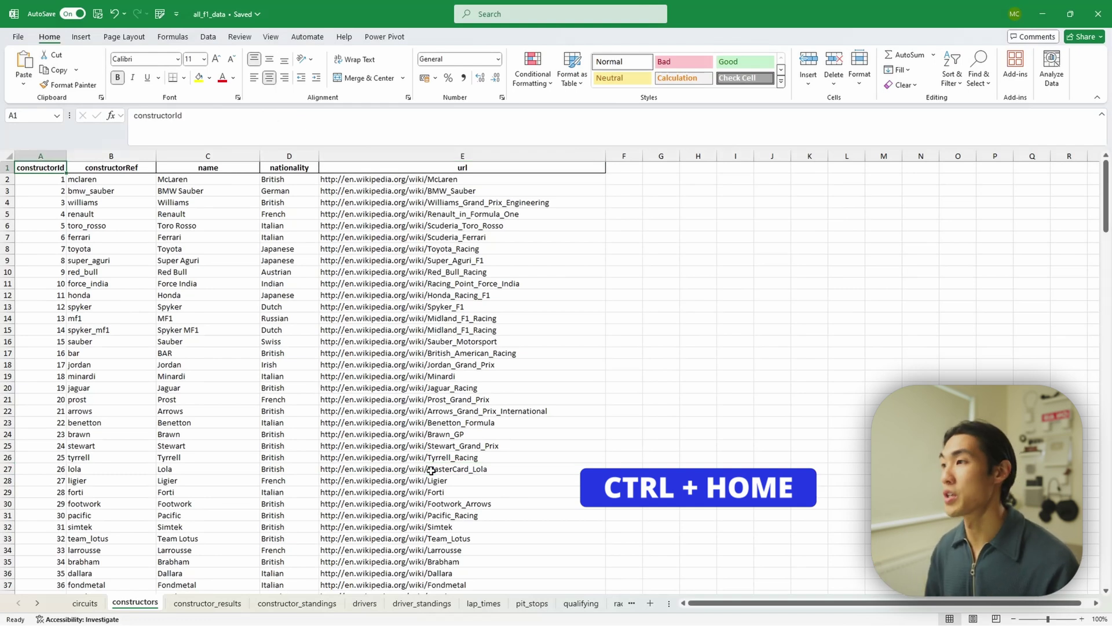
{"action": "left_click", "coordinate": [809, 527]}
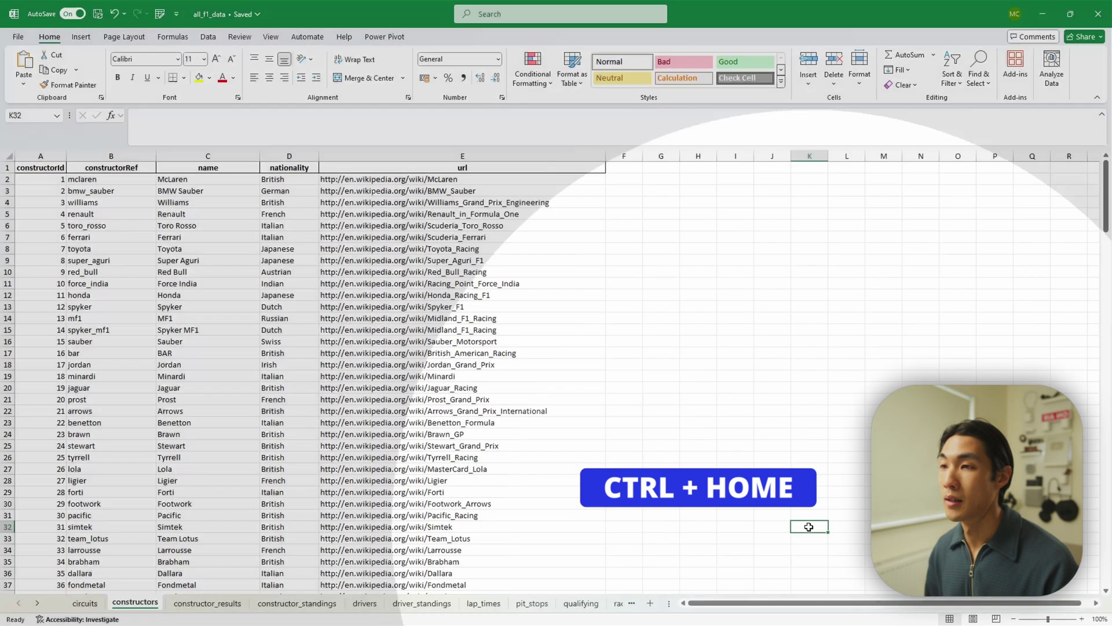
- Jump from A1 to the last used cell E213, rechecking Ctrl+End from empty cells
{"action": "key", "text": "ctrl+Home"}
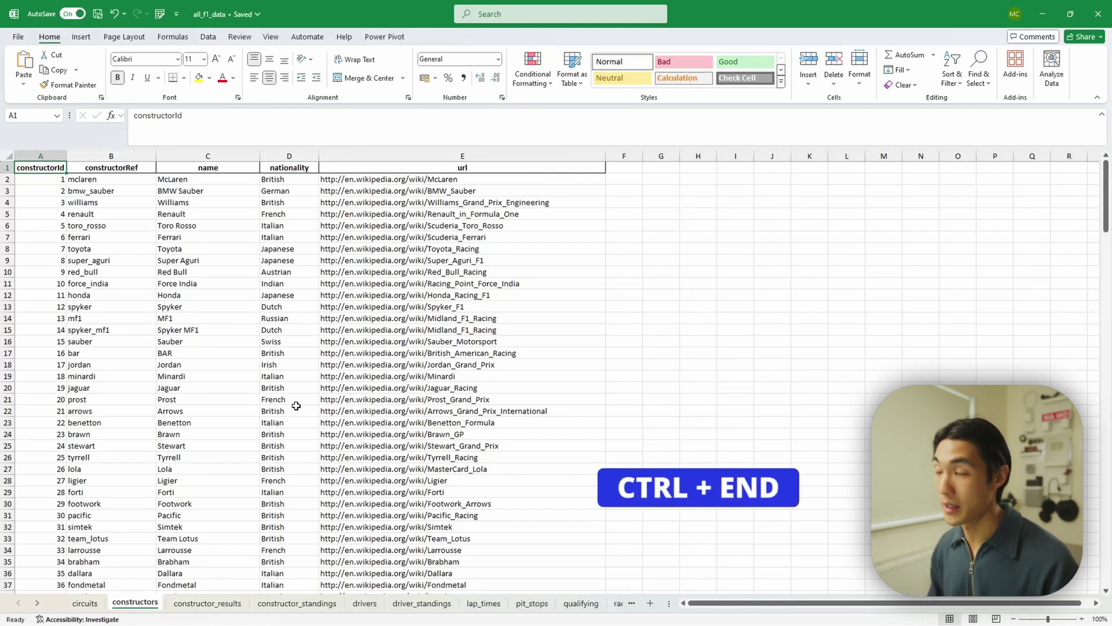
{"action": "key", "text": "ctrl+End"}
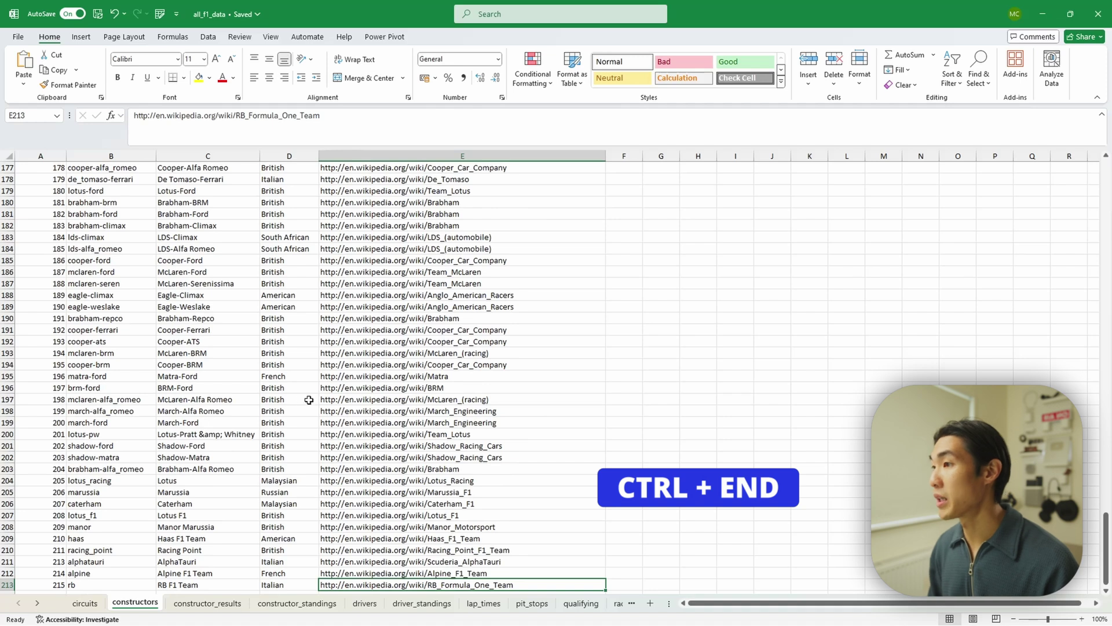
{"action": "scroll", "coordinate": [356, 411], "scroll_direction": "down", "scroll_amount": 4}
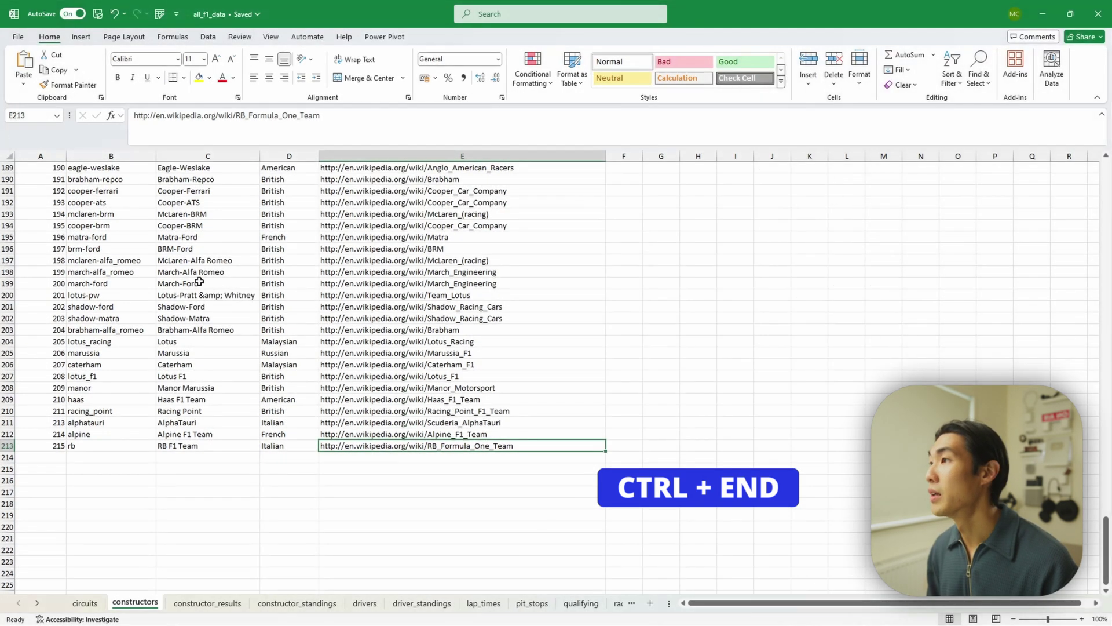
{"action": "left_click", "coordinate": [200, 283]}
{"action": "left_click", "coordinate": [715, 494]}
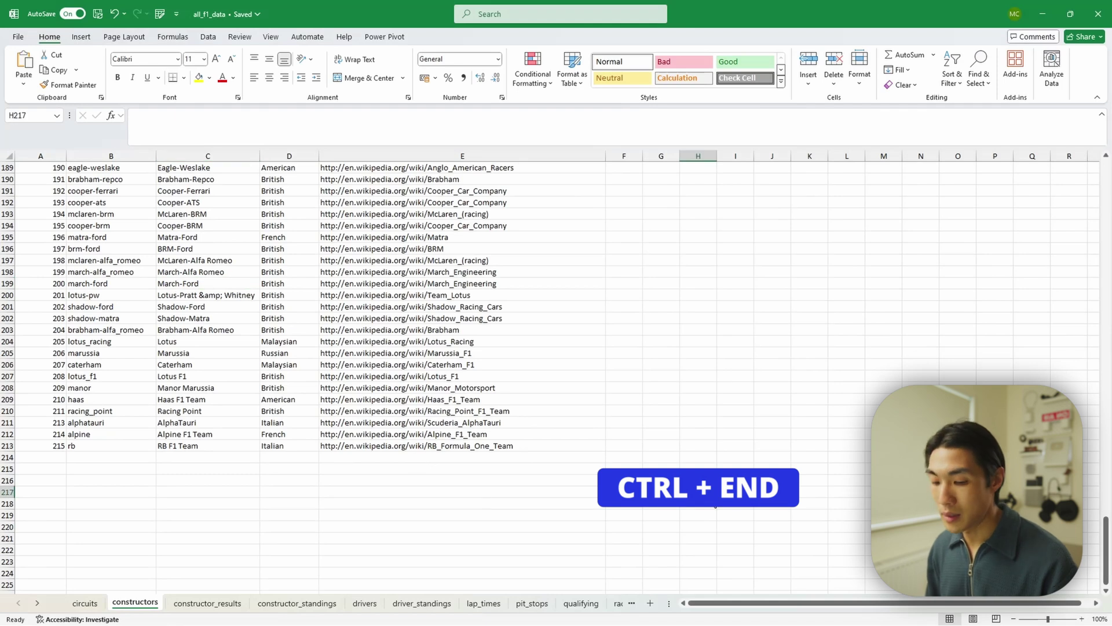
{"action": "key", "text": "ctrl+End"}
{"action": "left_click", "coordinate": [712, 497]}
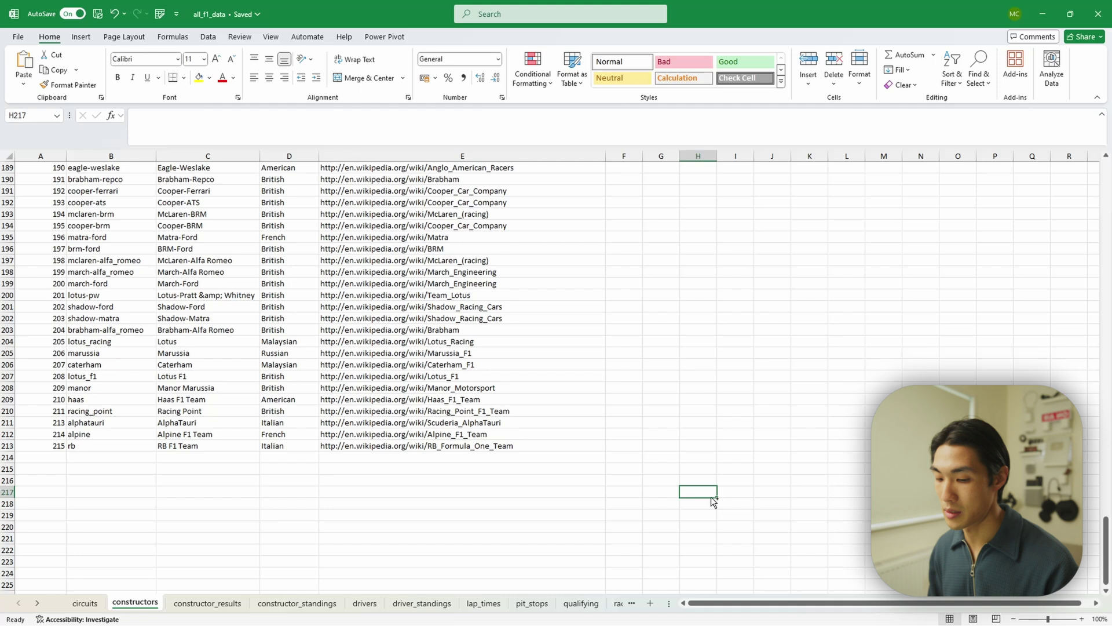
{"action": "key", "text": "ctrl+End"}
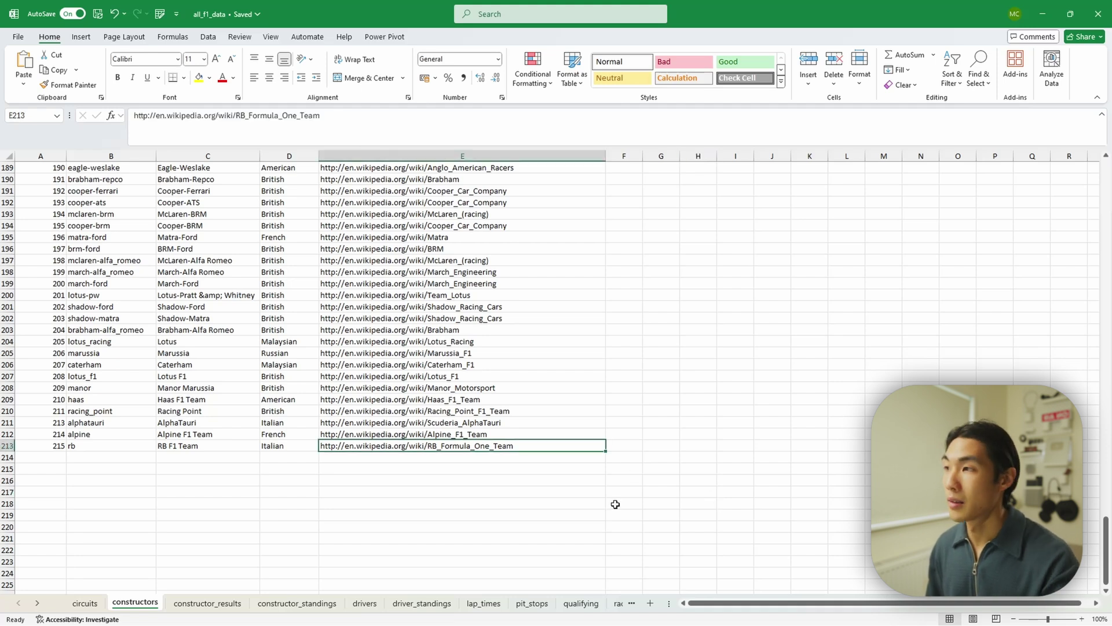
{"action": "left_click", "coordinate": [745, 511]}
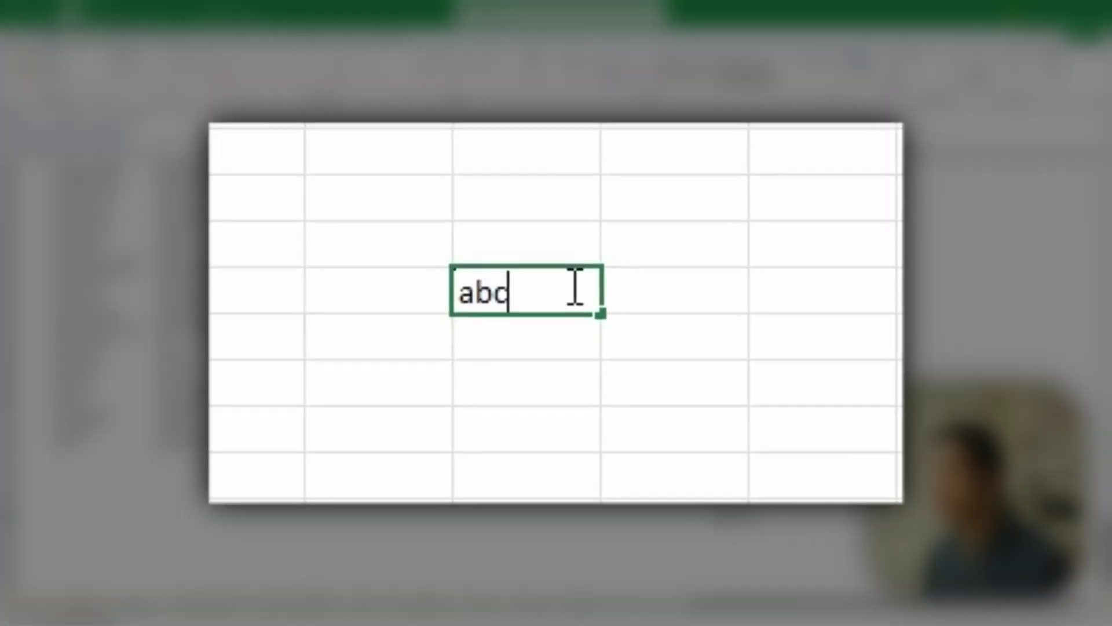
- Enter abc in I219 and confirm Ctrl+End now lands on I219
{"action": "key", "text": "Return"}
{"action": "left_click", "coordinate": [551, 292]}
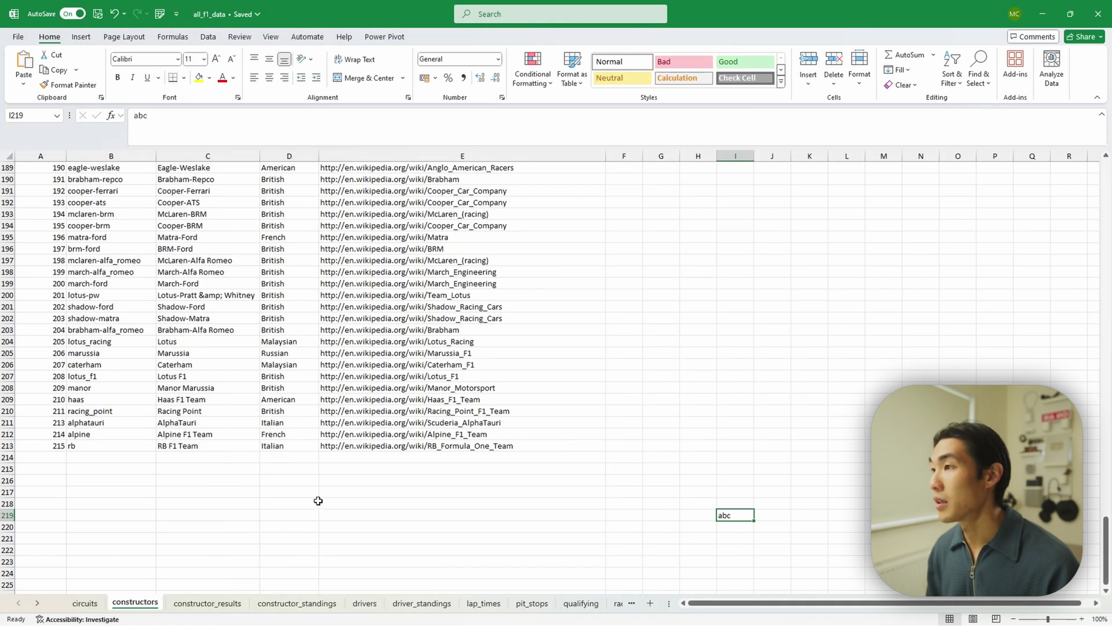
{"action": "left_click", "coordinate": [238, 491]}
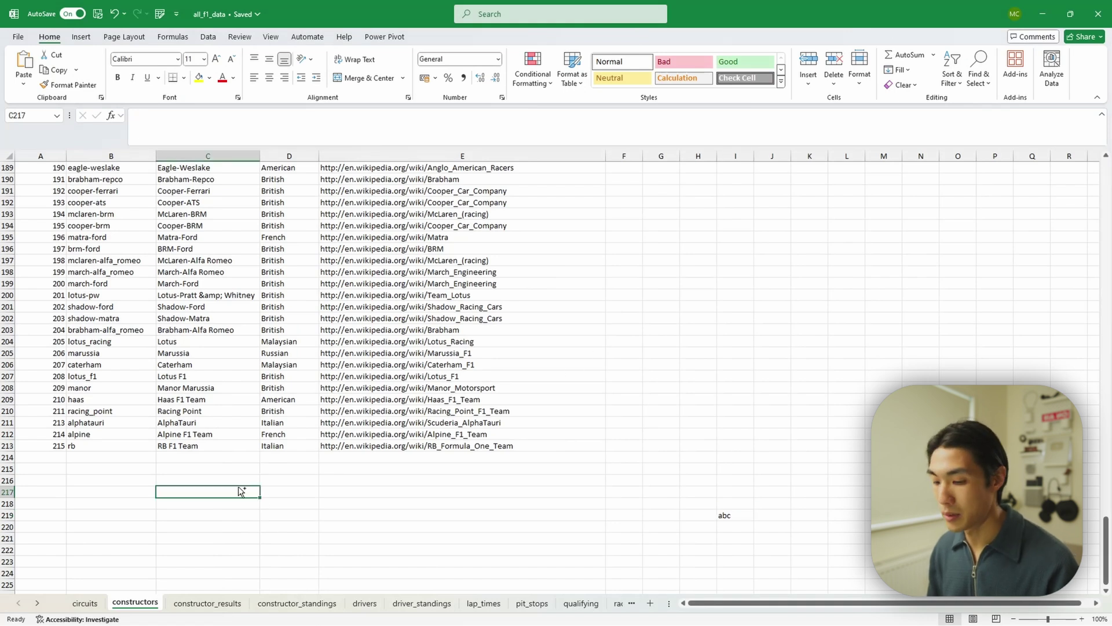
{"action": "key", "text": "ctrl+End"}
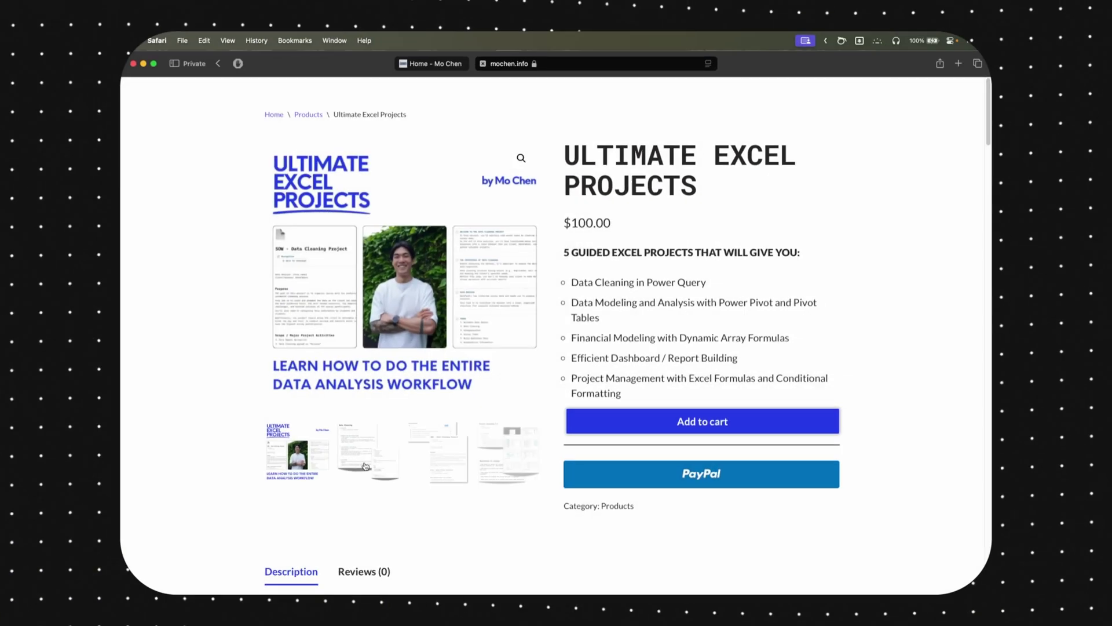
- Go from Ultimate Excel Projects to the data portfolio and open Flight Delays & Cancellations
{"action": "left_click", "coordinate": [432, 461]}
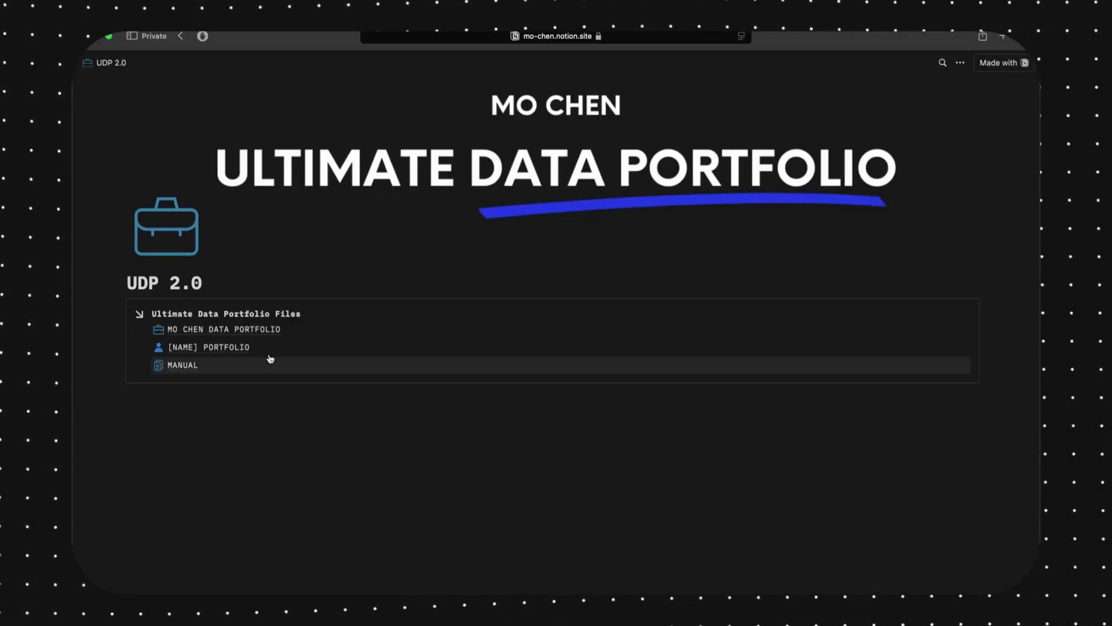
{"action": "left_click", "coordinate": [260, 333]}
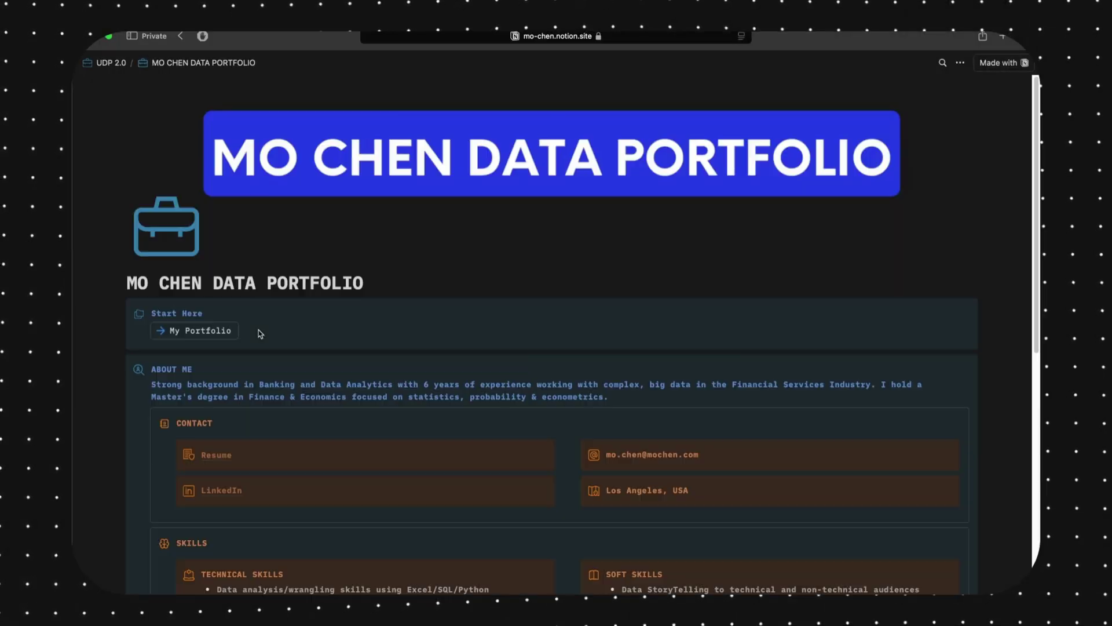
{"action": "scroll", "coordinate": [924, 286], "scroll_direction": "down", "scroll_amount": 2}
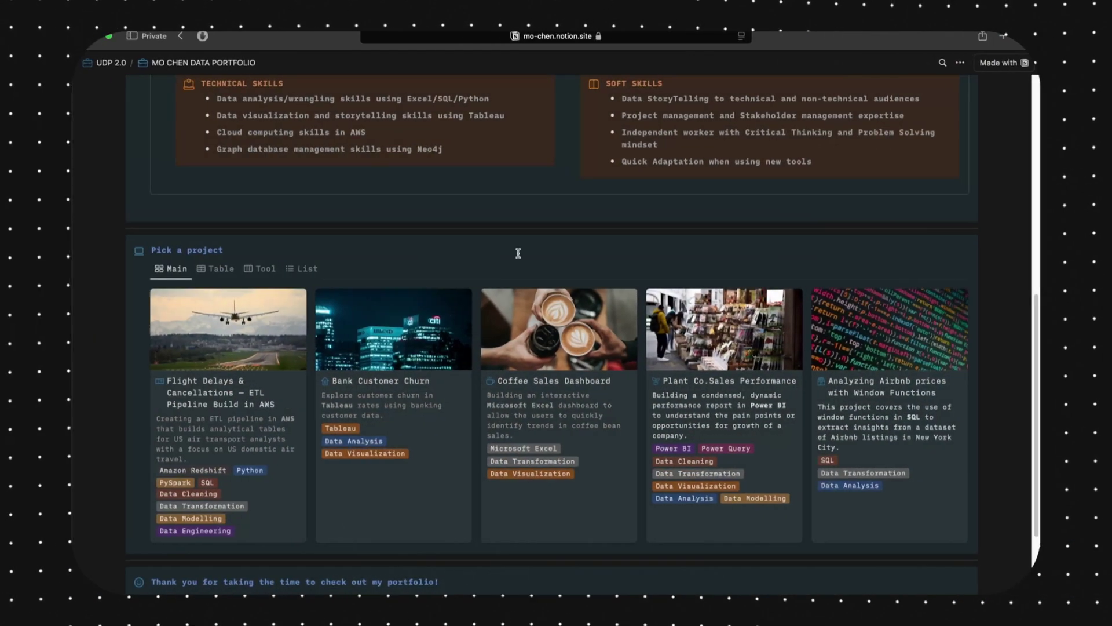
{"action": "left_click", "coordinate": [226, 392]}
{"action": "scroll", "coordinate": [994, 380], "scroll_direction": "down", "scroll_amount": 3}
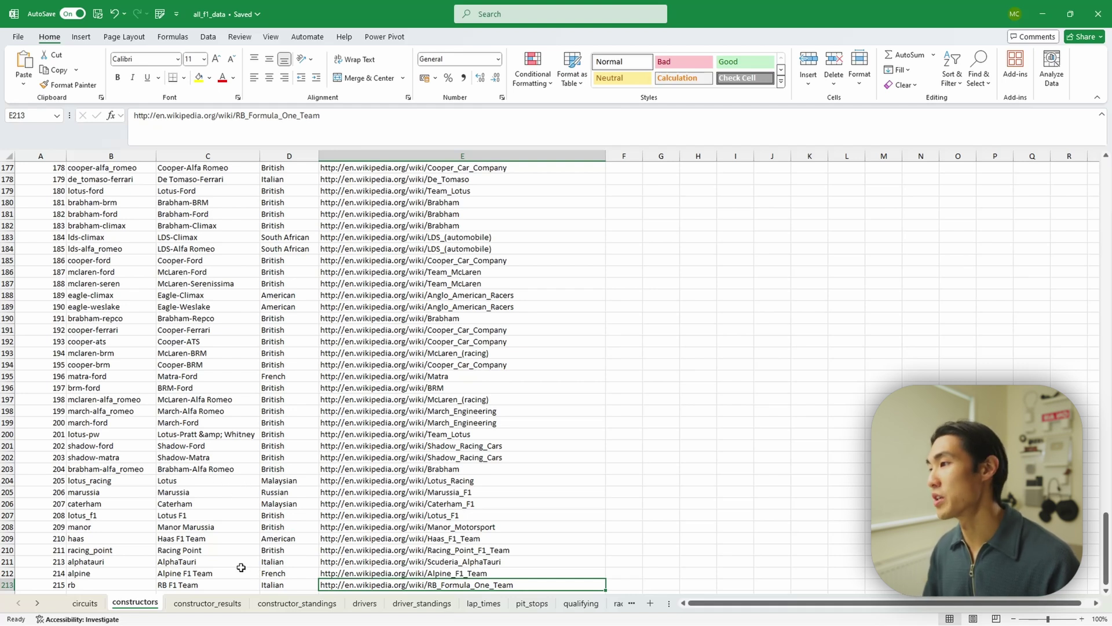
- Copy the circuits sheet to the end of the workbook as circuits (2)
{"action": "left_click", "coordinate": [84, 603]}
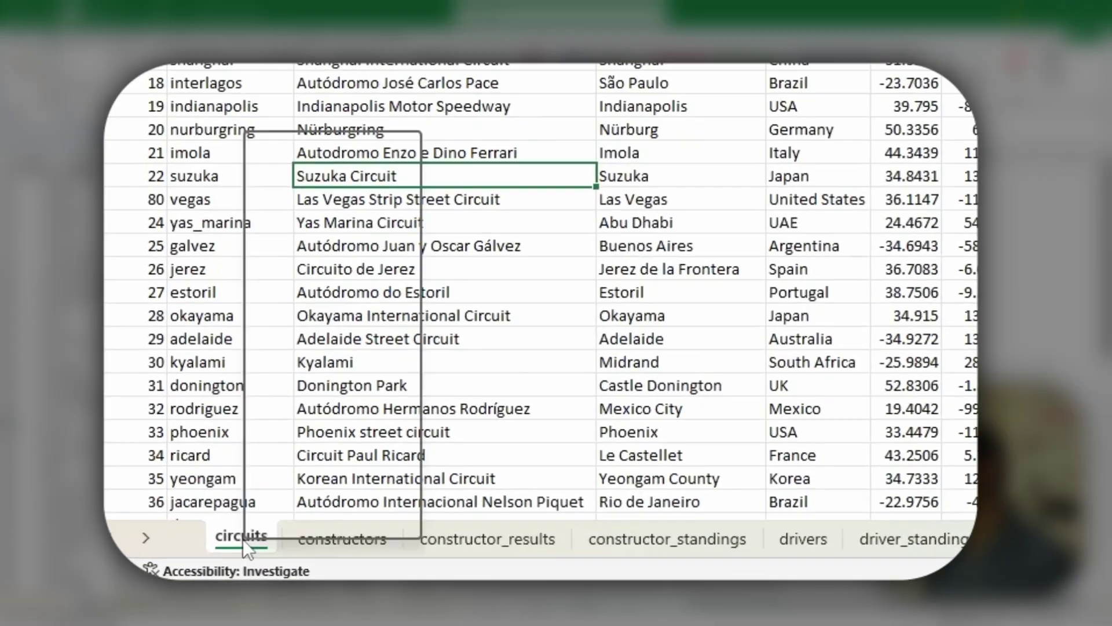
{"action": "right_click", "coordinate": [242, 539]}
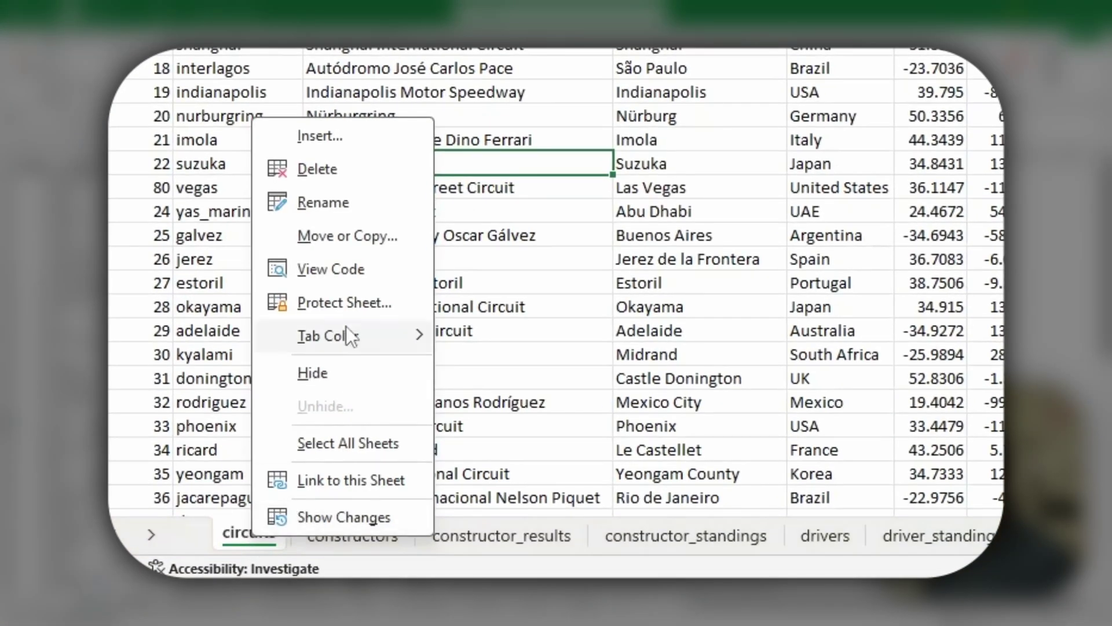
{"action": "left_click", "coordinate": [336, 265]}
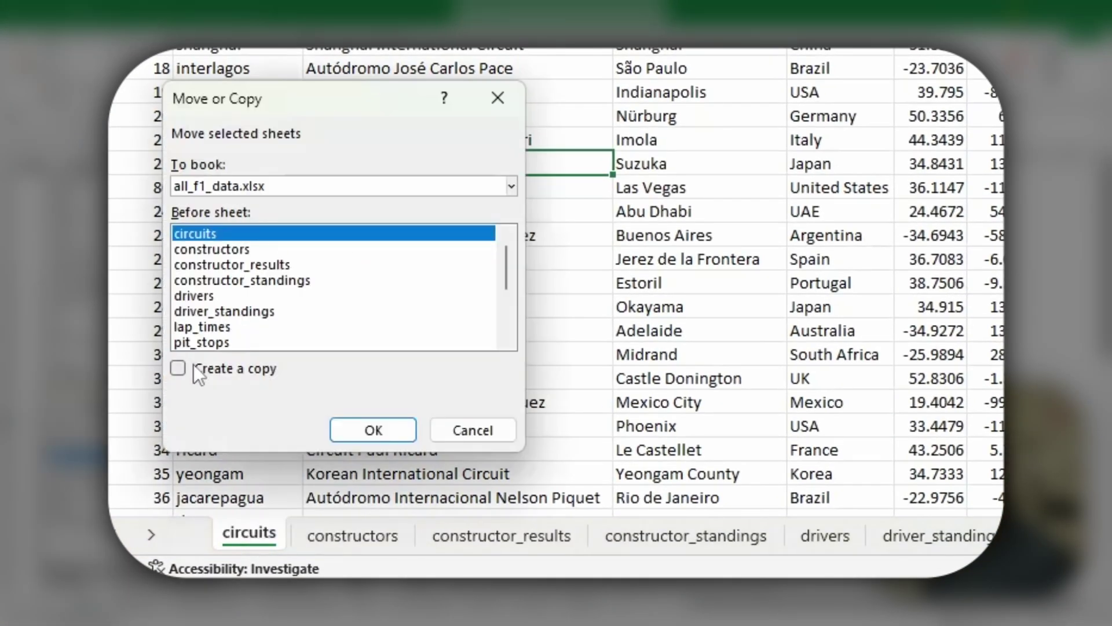
{"action": "left_click", "coordinate": [179, 369]}
{"action": "left_click_drag", "start_coordinate": [506, 248], "coordinate": [506, 336]}
{"action": "left_click", "coordinate": [243, 340]}
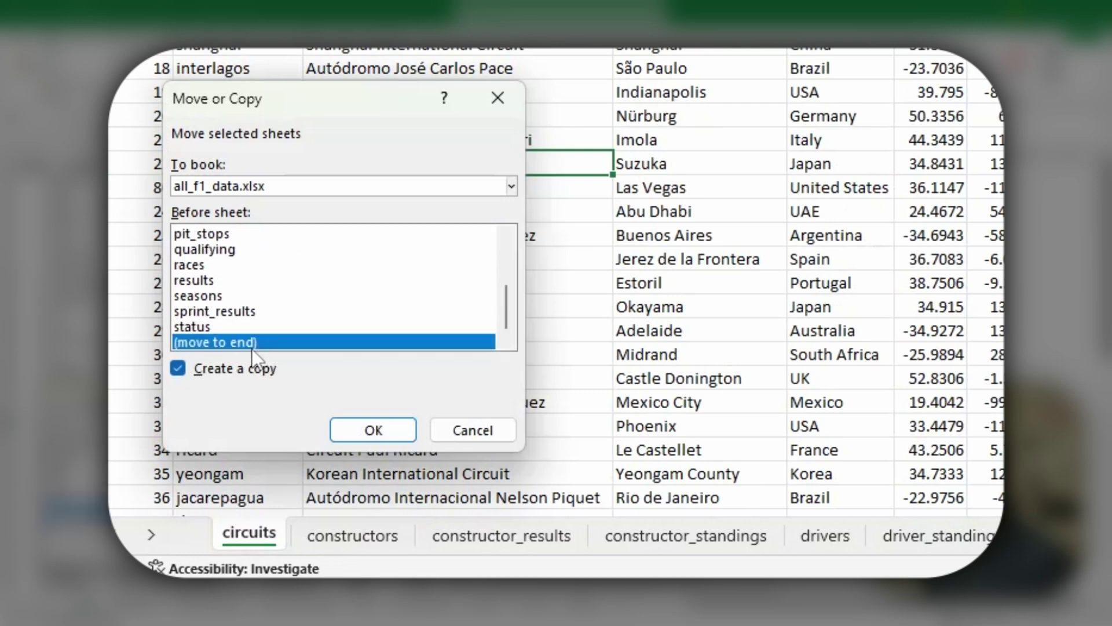
{"action": "left_click", "coordinate": [357, 431]}
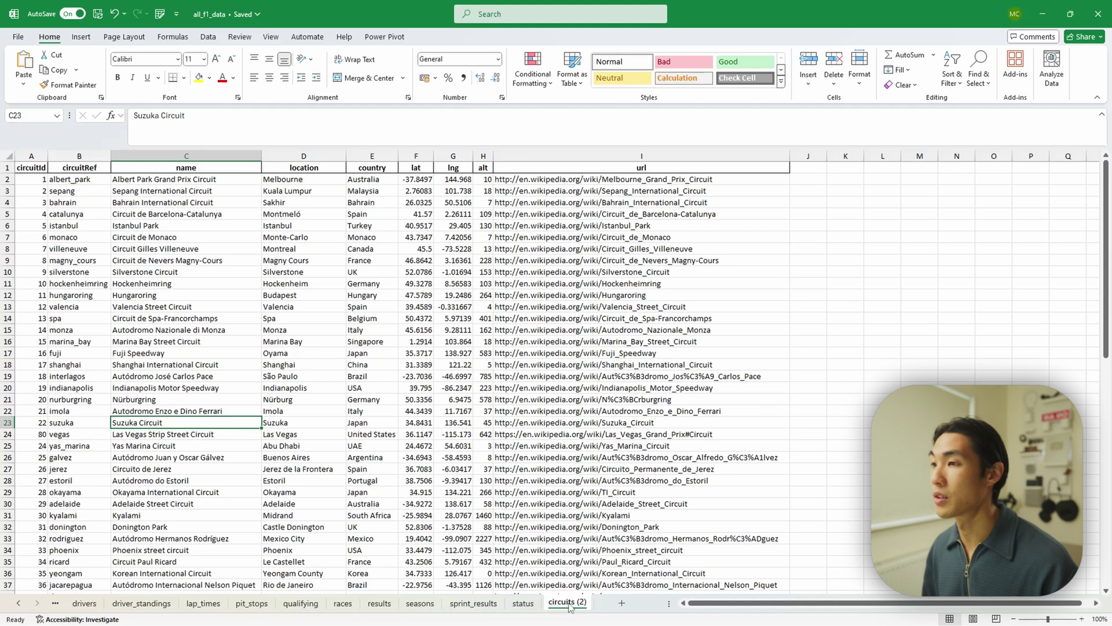
- Delete the circuits (2) sheet
{"action": "right_click", "coordinate": [570, 605]}
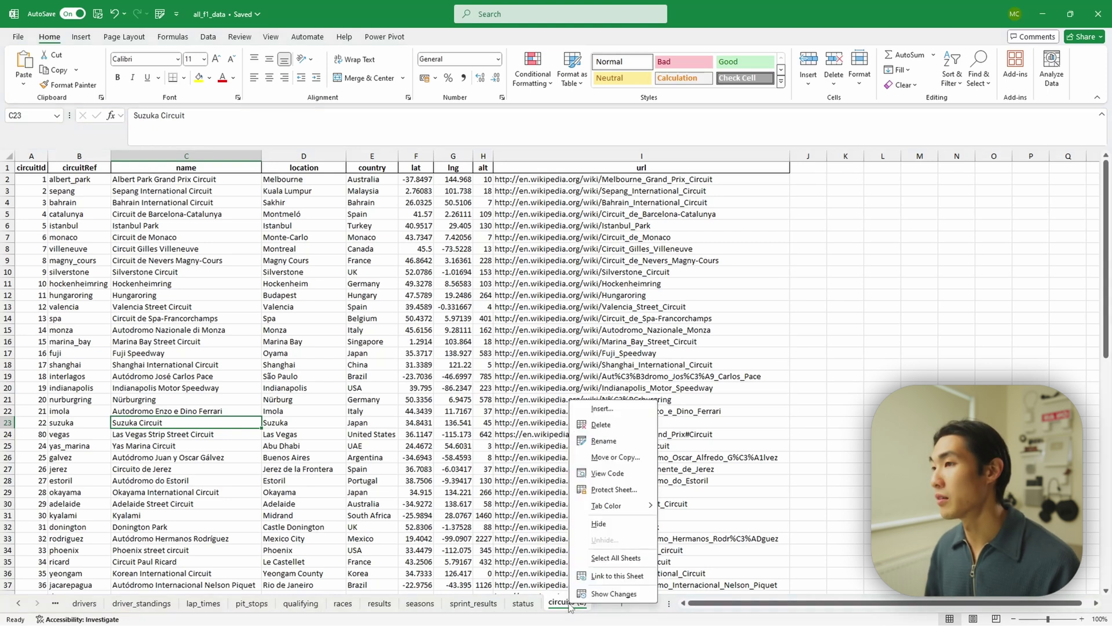
{"action": "left_click", "coordinate": [606, 426]}
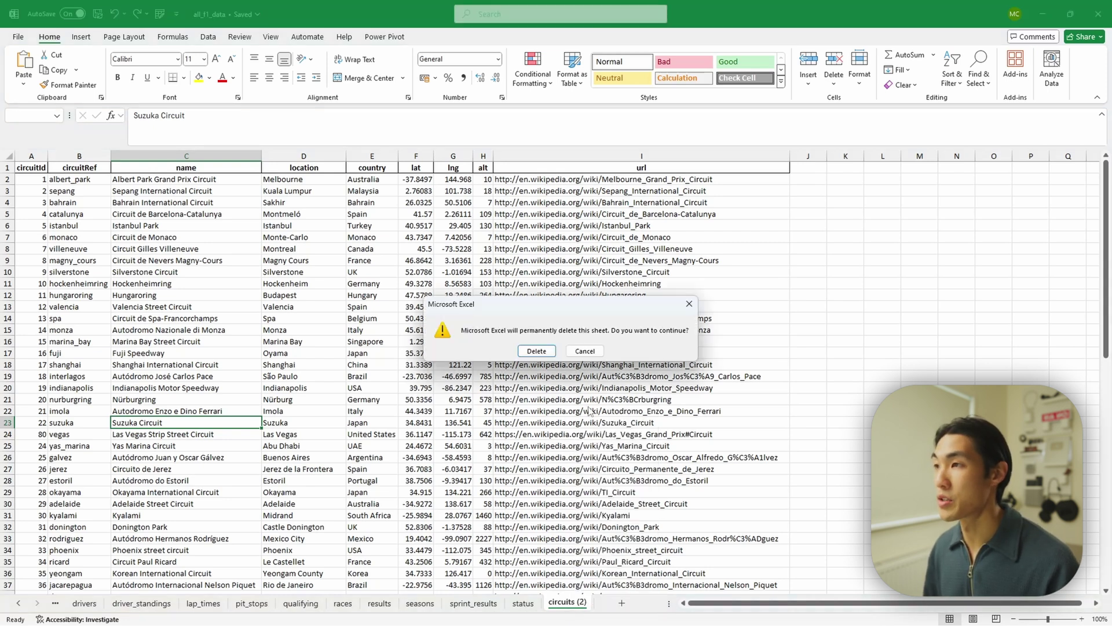
{"action": "left_click", "coordinate": [536, 352]}
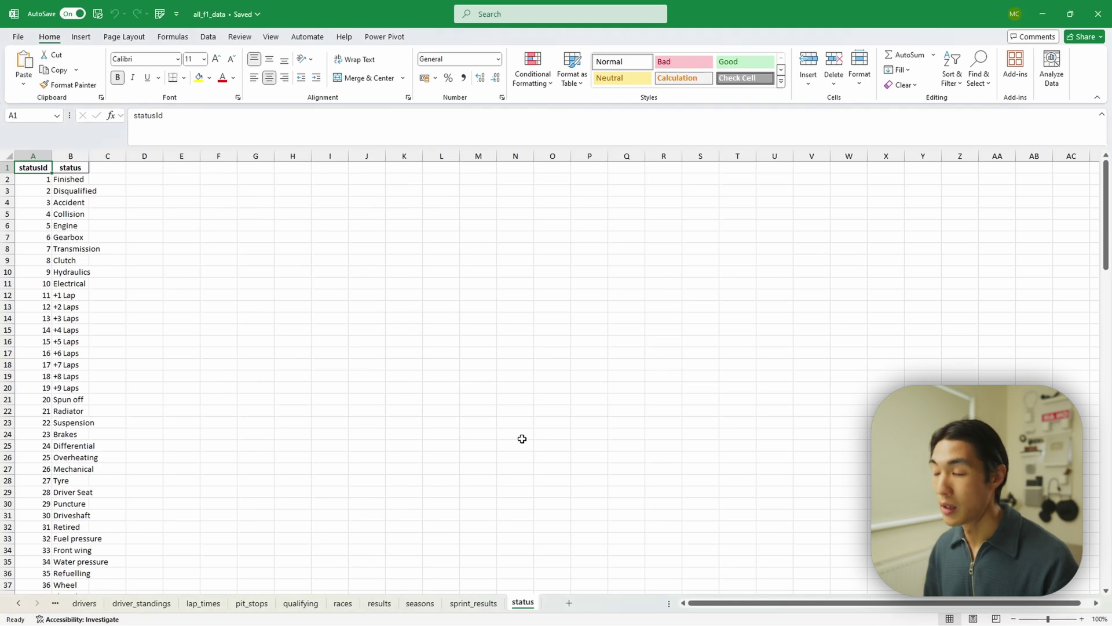
- Make extra copies of circuits by Ctrl-dragging its tab, then group and delete them
{"action": "key", "text": "ctrl+Page_Up"}
{"action": "key", "text": "ctrl+Page_Up"}
{"action": "key", "text": "ctrl+Page_Up"}
{"action": "key", "text": "ctrl+Page_Up"}
{"action": "key", "text": "ctrl+Page_Up"}
{"action": "key", "text": "ctrl+Page_Up"}
{"action": "key", "text": "ctrl+Page_Up"}
{"action": "key", "text": "ctrl+Page_Up"}
{"action": "key", "text": "ctrl+Page_Up"}
{"action": "key", "text": "ctrl+Page_Up"}
{"action": "key", "text": "ctrl+Page_Up"}
{"action": "key", "text": "ctrl+Page_Up"}
{"action": "key", "text": "ctrl+Page_Up"}
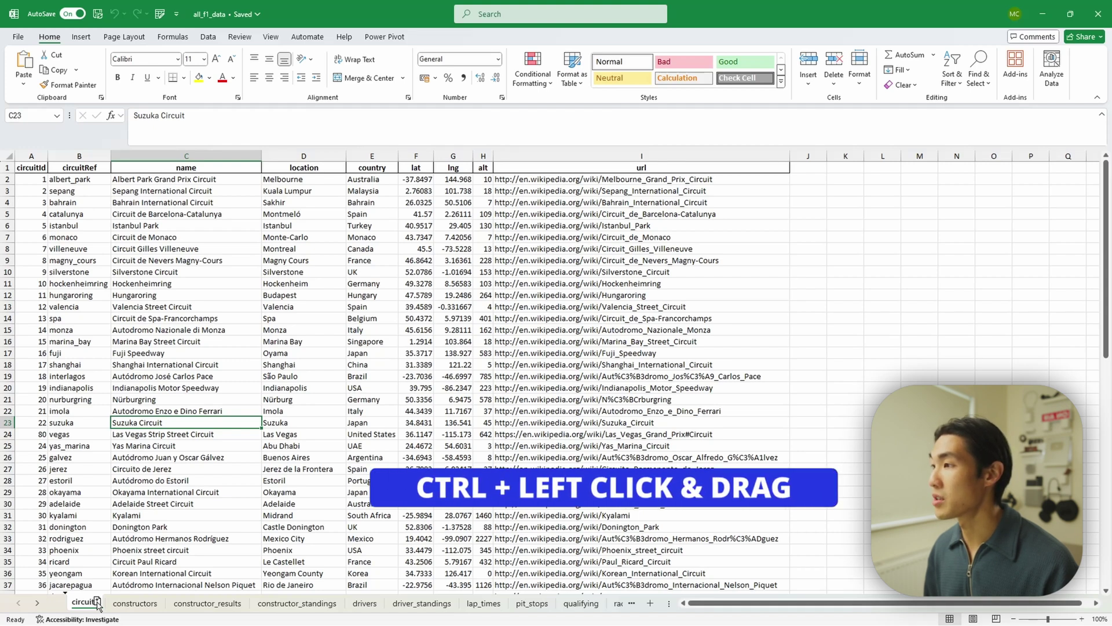
{"action": "left_click_drag", "start_coordinate": [118, 597], "coordinate": [122, 602]}
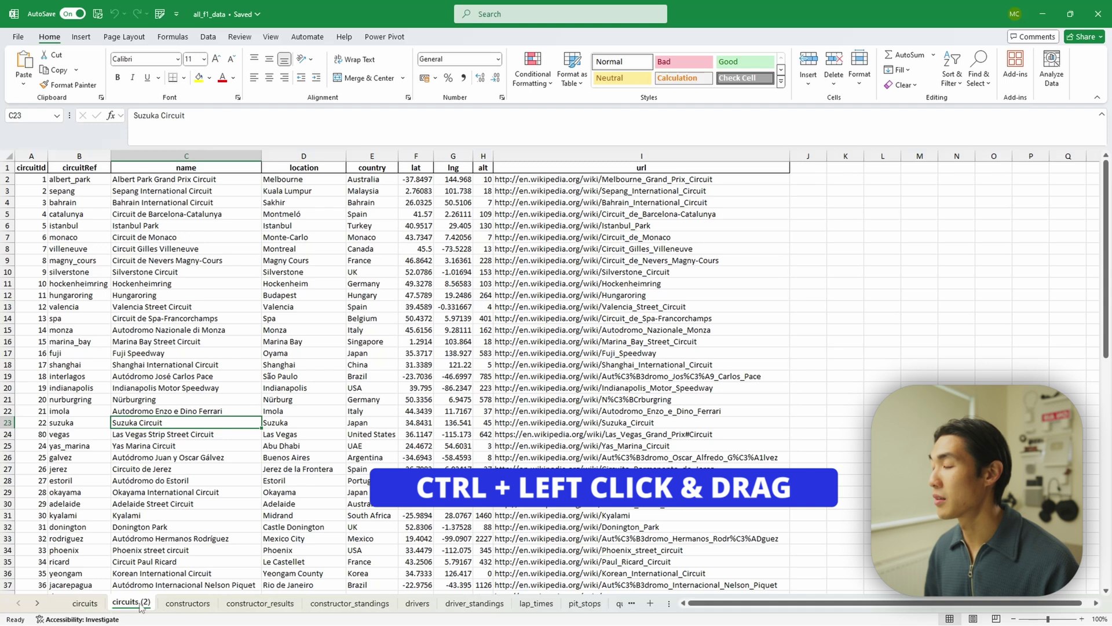
{"action": "left_click_drag", "start_coordinate": [161, 606], "coordinate": [285, 607]}
{"action": "left_click", "coordinate": [132, 603], "text": "shift"}
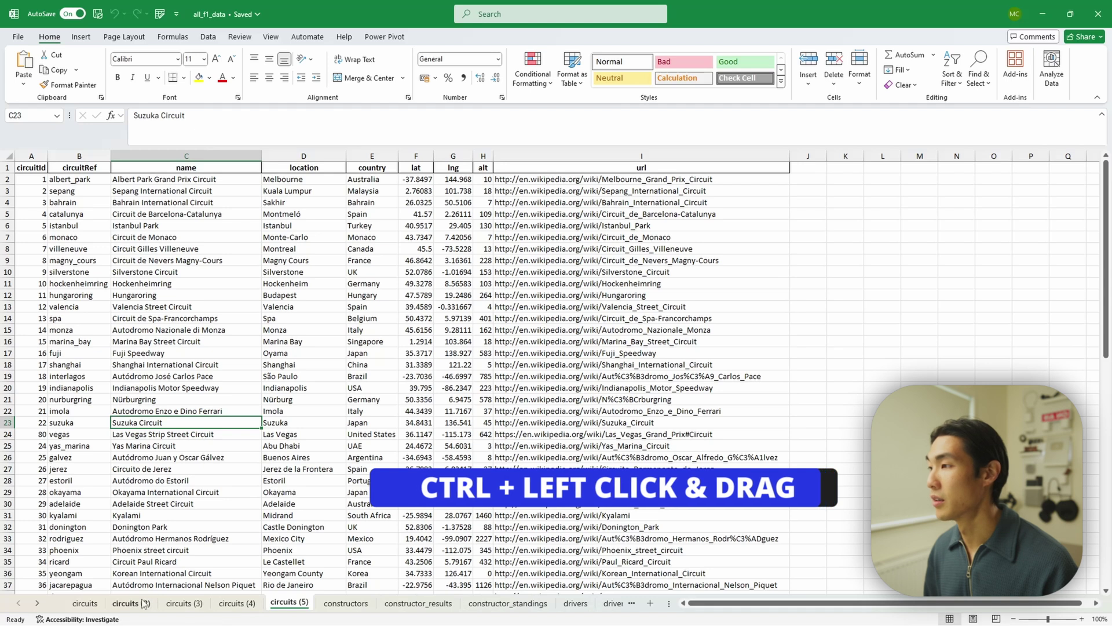
{"action": "right_click", "coordinate": [286, 606]}
{"action": "left_click", "coordinate": [330, 446]}
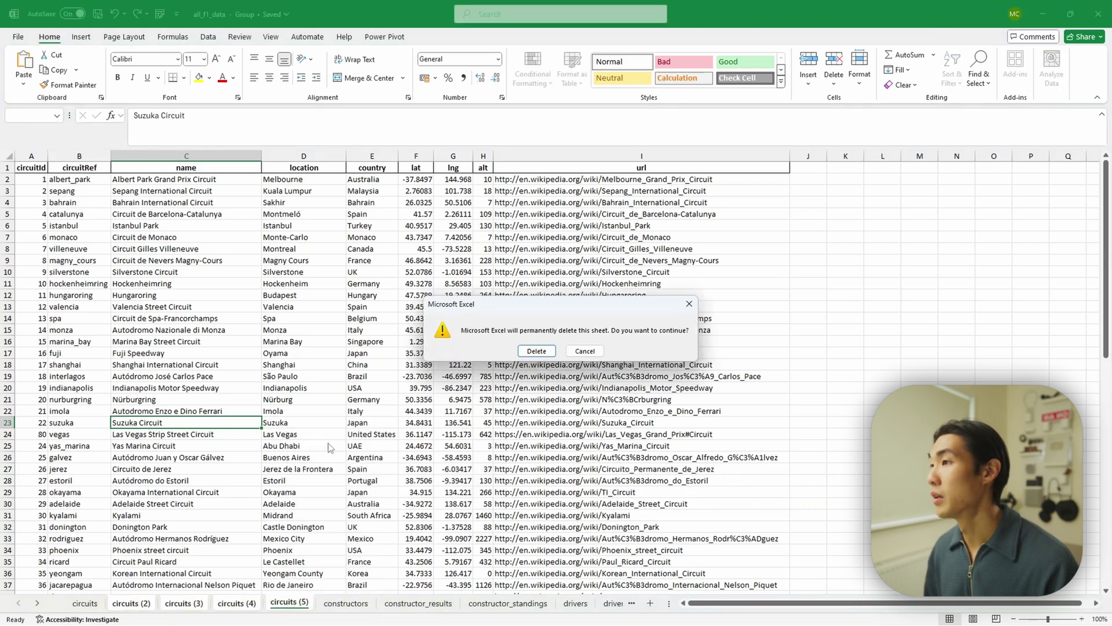
{"action": "left_click", "coordinate": [534, 351]}
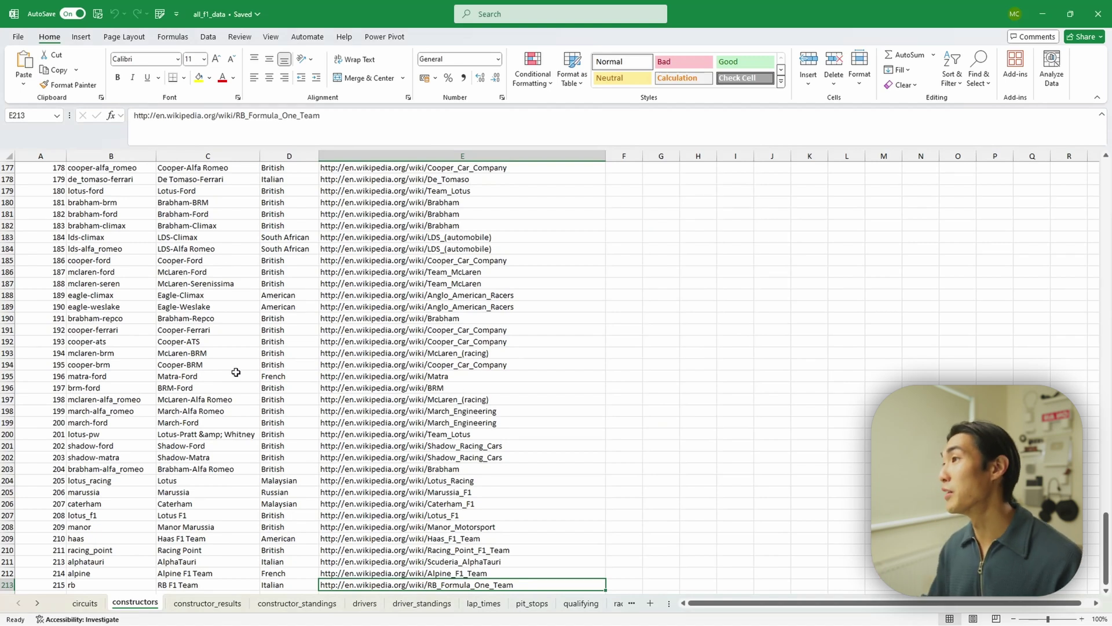
- Select the table A1:E213 and apply All Borders with Alt+H+B+A
{"action": "left_click", "coordinate": [184, 408]}
{"action": "key", "text": "Home"}
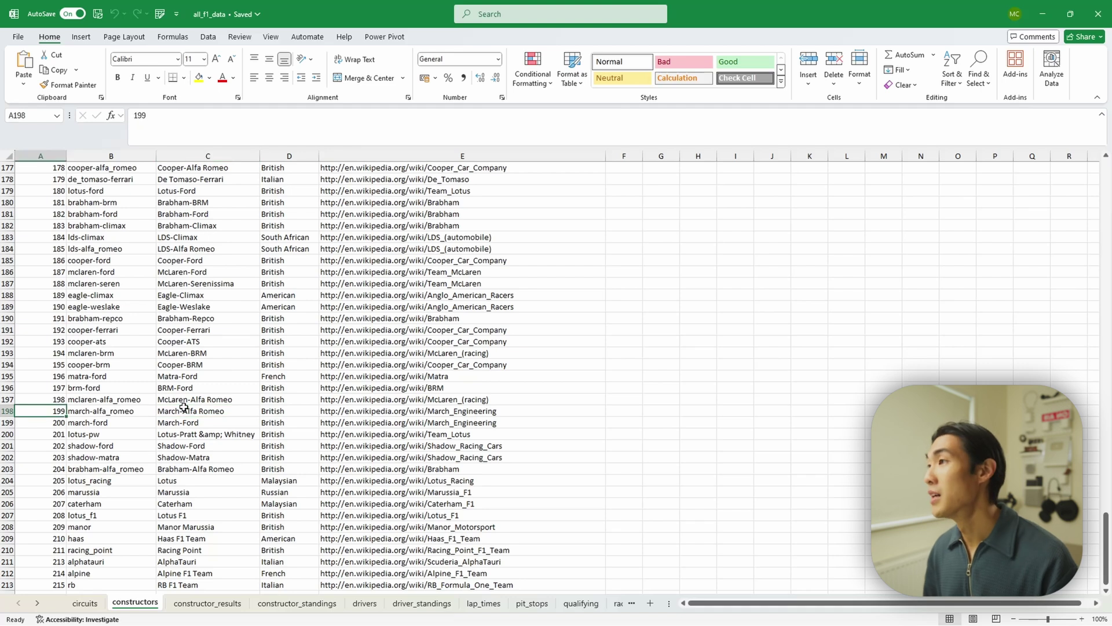
{"action": "key", "text": "ctrl+Home"}
{"action": "key", "text": "Right"}
{"action": "key", "text": "Right"}
{"action": "key", "text": "Home"}
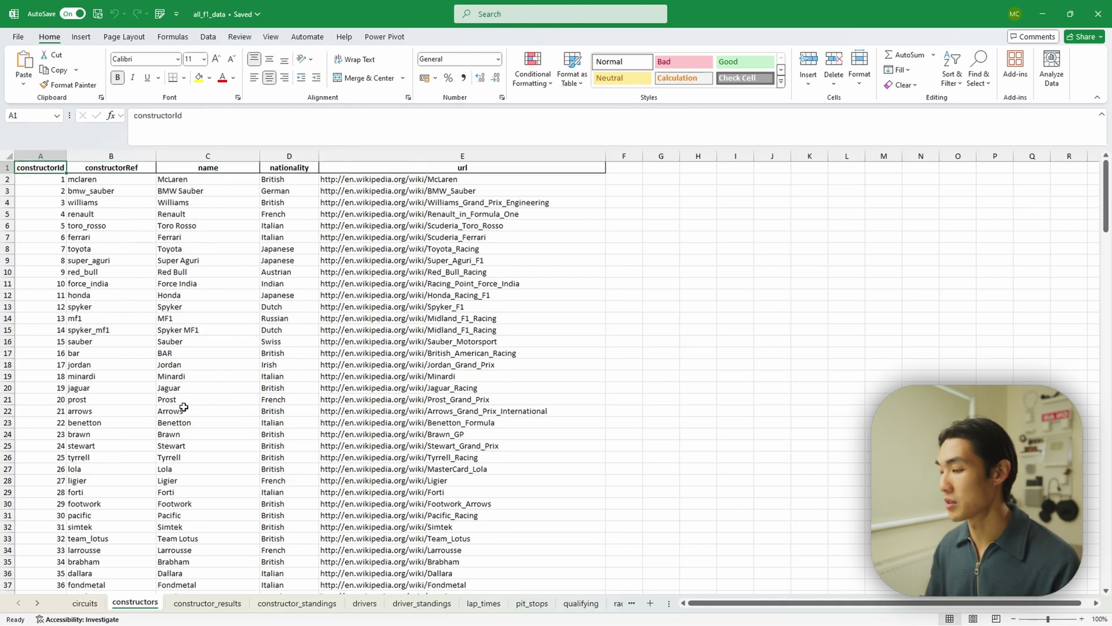
{"action": "key", "text": "ctrl+shift+Right"}
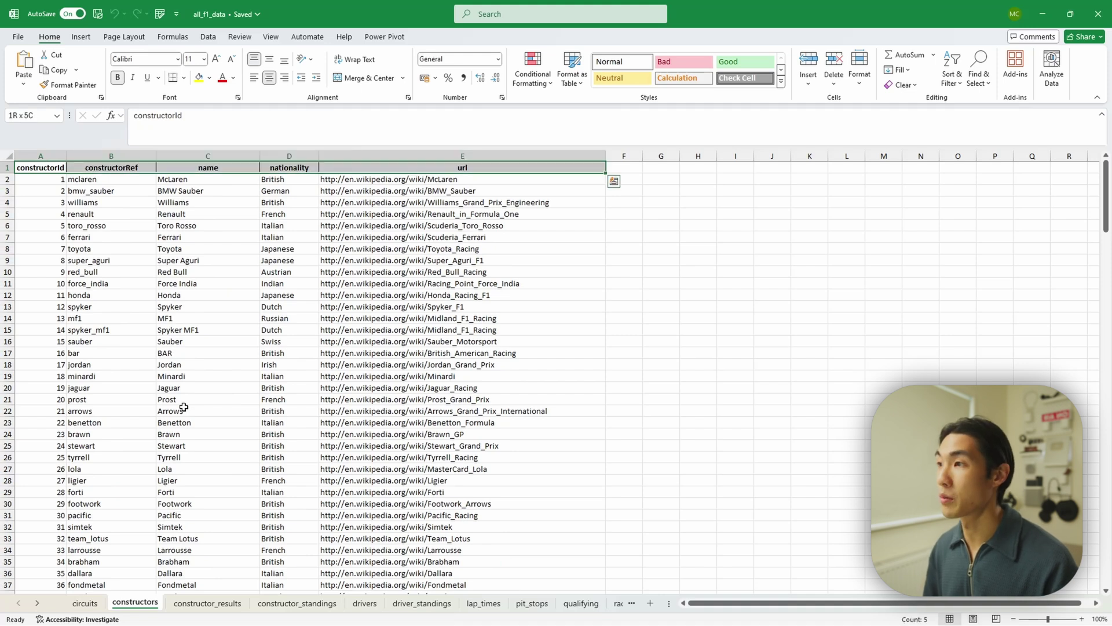
{"action": "key", "text": "ctrl+shift+Down"}
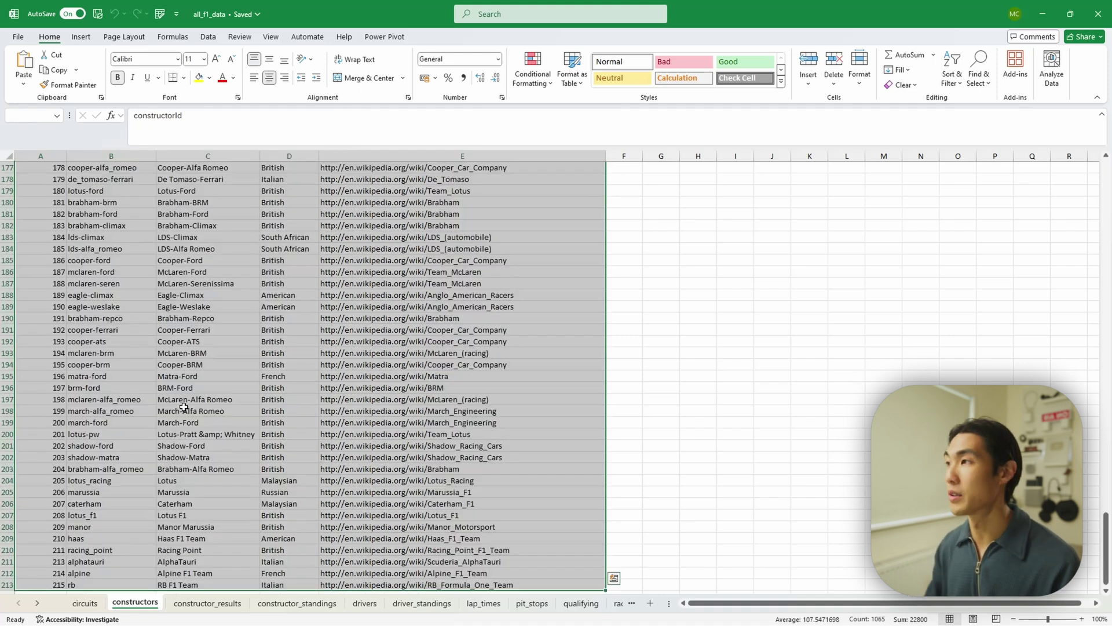
{"action": "key", "text": "alt"}
{"action": "key", "text": "h"}
{"action": "key", "text": "b"}
{"action": "key", "text": "a"}
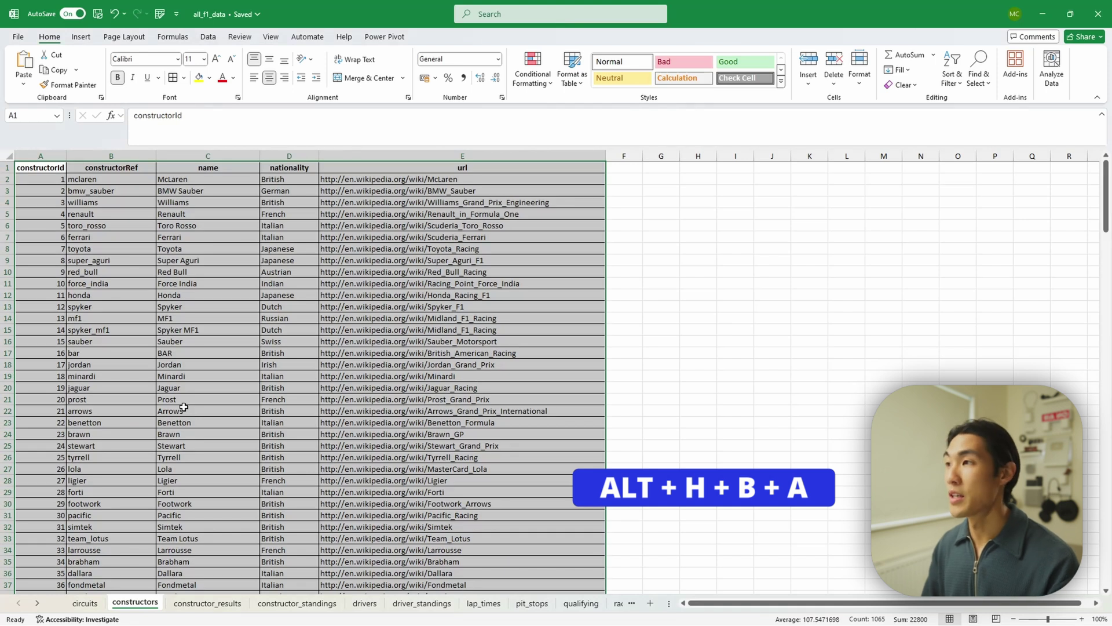
- Undo the borders, then reapply All Borders from the Borders menu
{"action": "left_click", "coordinate": [184, 408]}
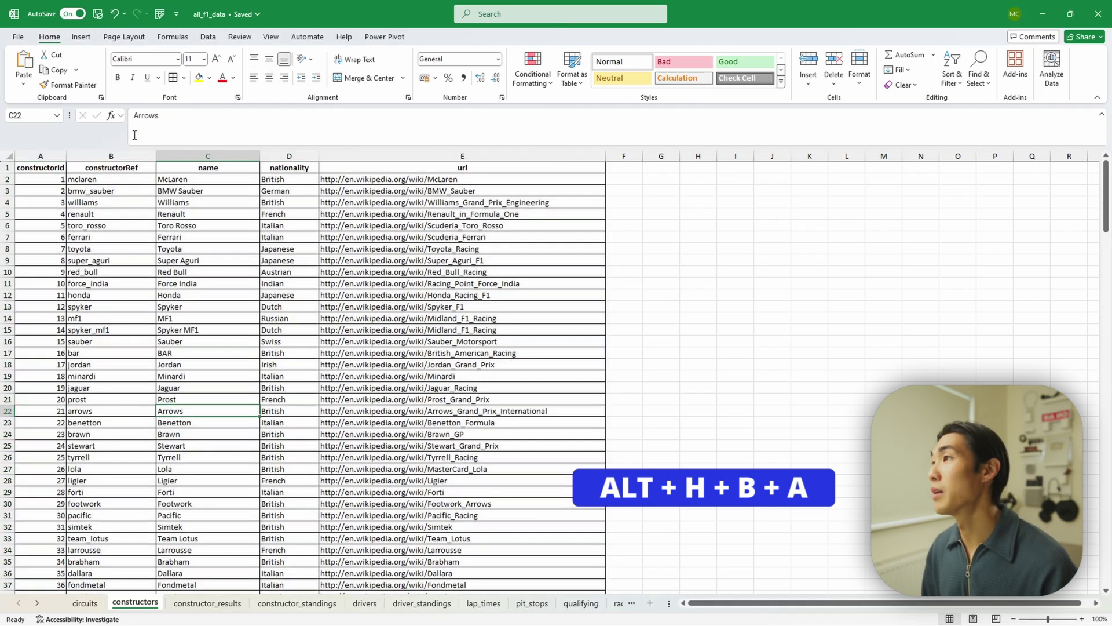
{"action": "left_click", "coordinate": [114, 14]}
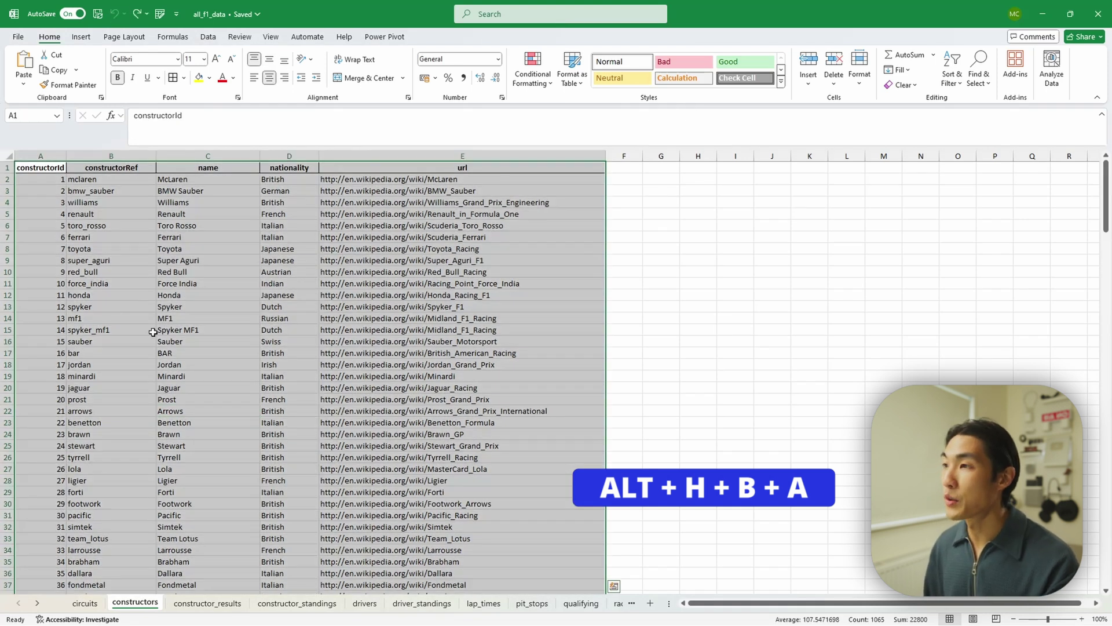
{"action": "key", "text": "alt"}
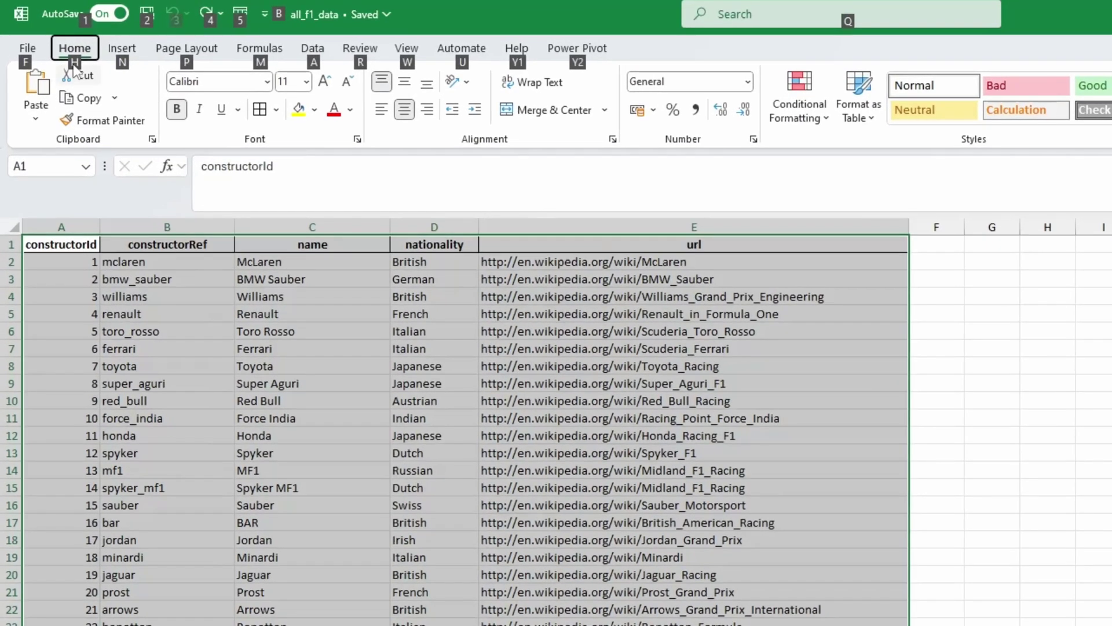
{"action": "key", "text": "h"}
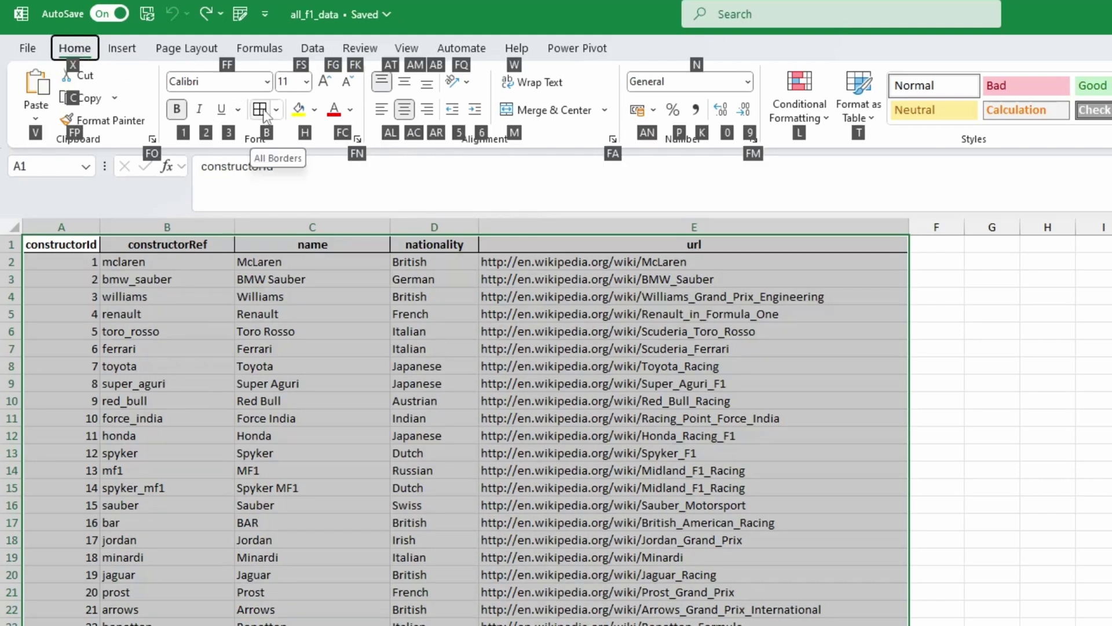
{"action": "key", "text": "b"}
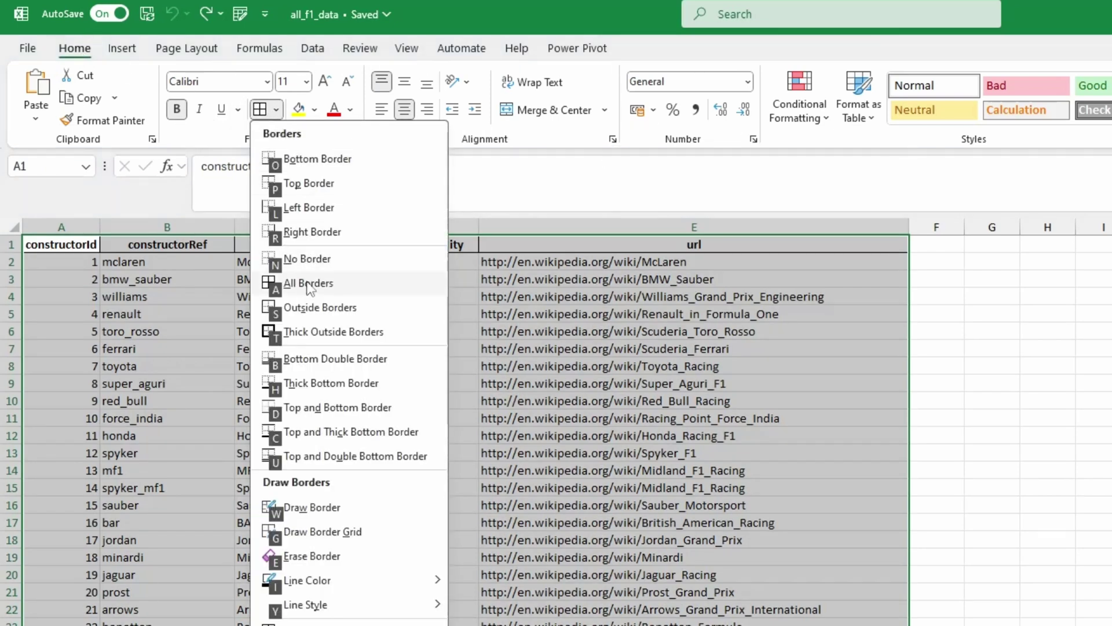
{"action": "left_click", "coordinate": [308, 284]}
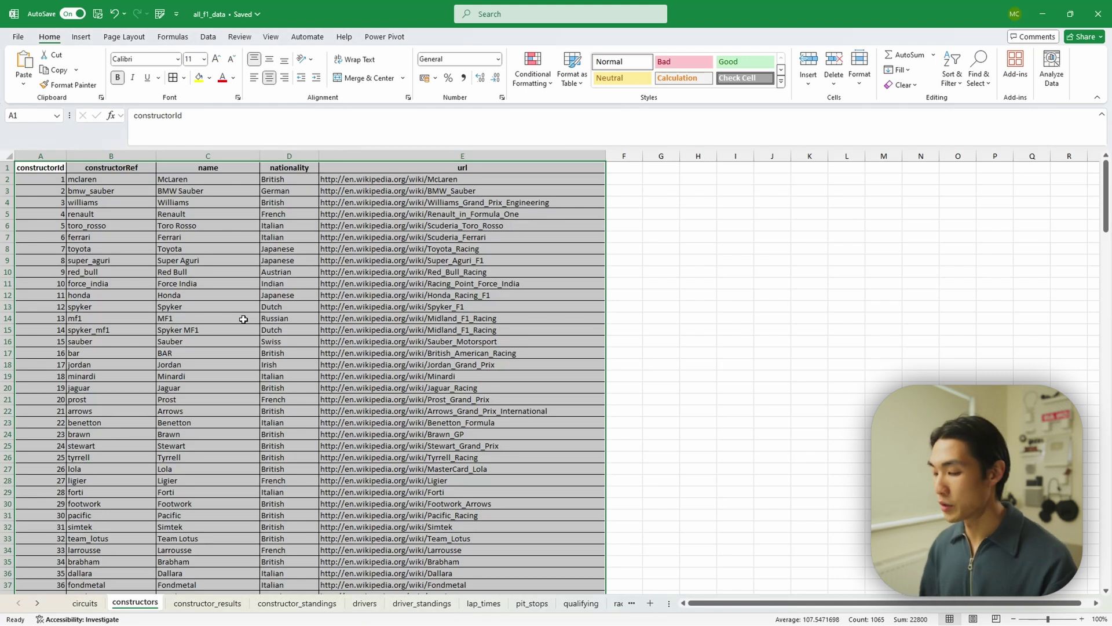
- Remove the table's borders with Alt+H+B+N (No Border)
{"action": "key", "text": "alt"}
{"action": "key", "text": "h"}
{"action": "key", "text": "b"}
{"action": "key", "text": "n"}
{"action": "left_click", "coordinate": [441, 330]}
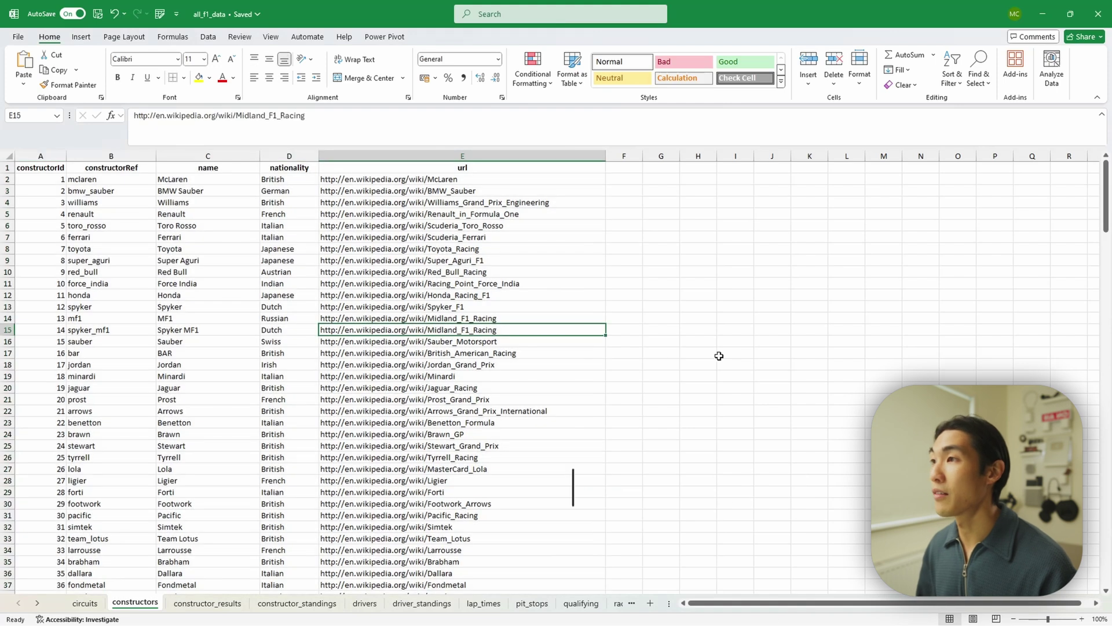
- Reselect the whole constructors table and reapply All Borders
{"action": "left_click", "coordinate": [53, 169]}
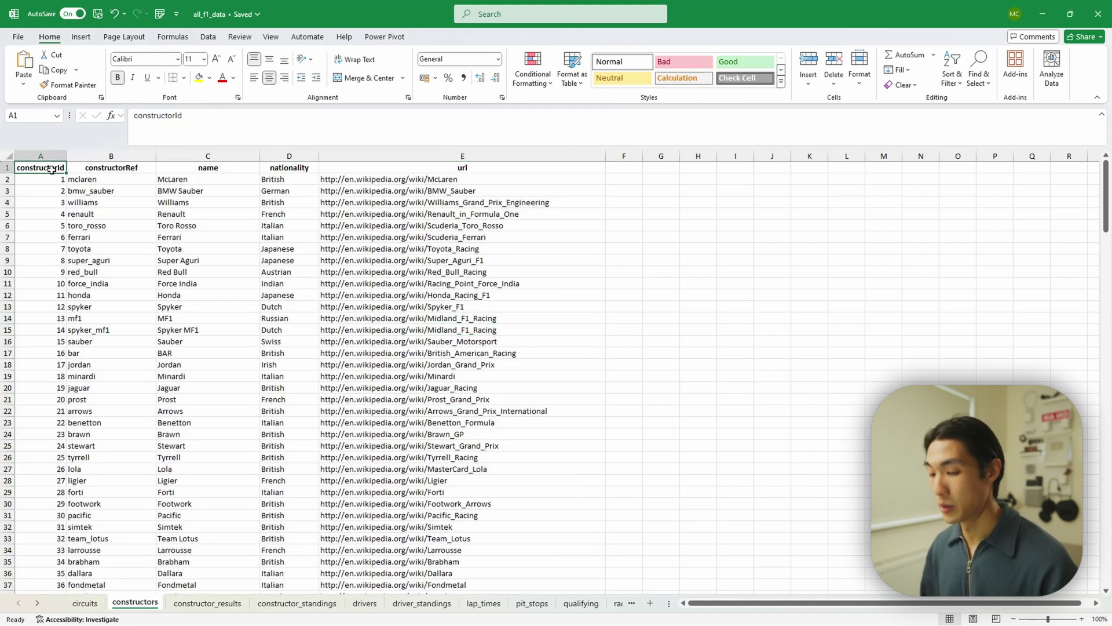
{"action": "key", "text": "ctrl+shift+Right"}
{"action": "key", "text": "ctrl+shift+Down"}
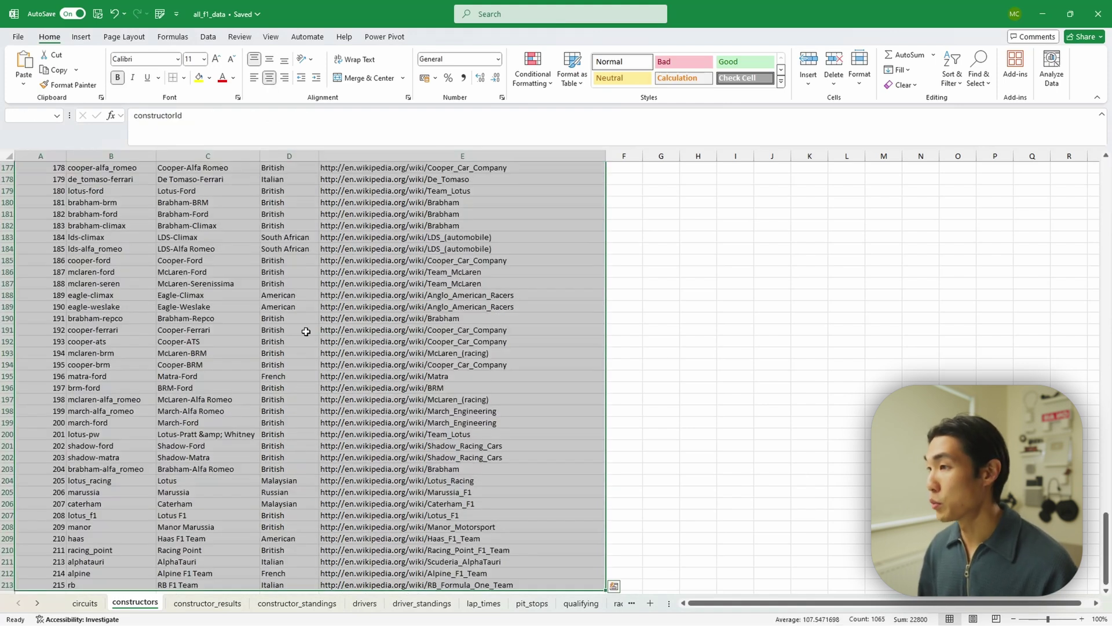
{"action": "key", "text": "alt"}
{"action": "key", "text": "h"}
{"action": "key", "text": "b"}
{"action": "key", "text": "a"}
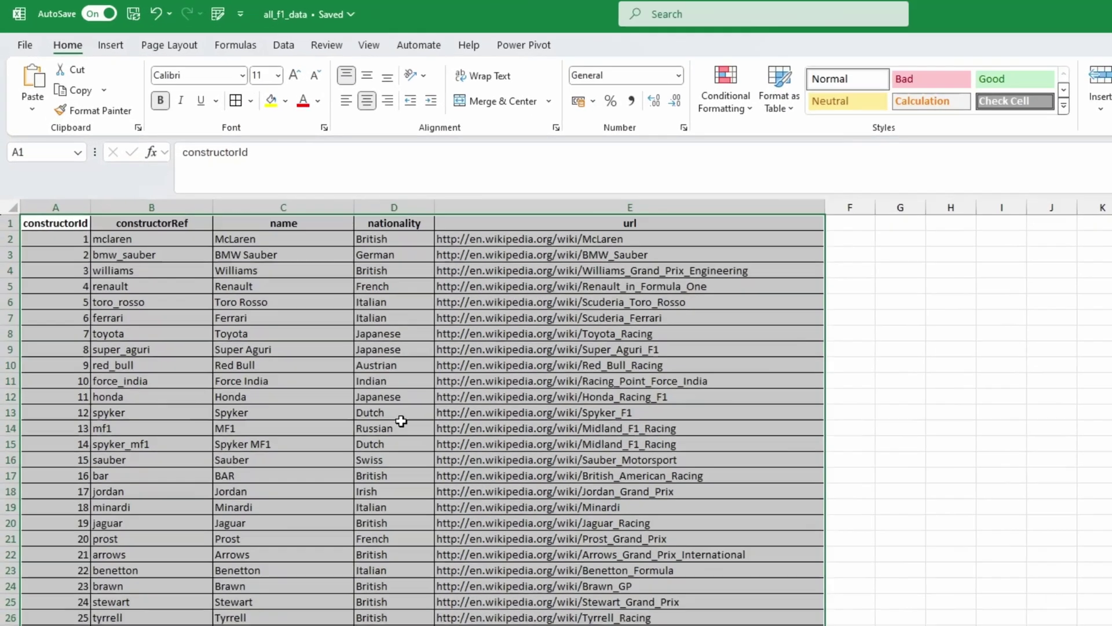
- Choose No Border from the Borders menu to clear the borders again
{"action": "key", "text": "alt"}
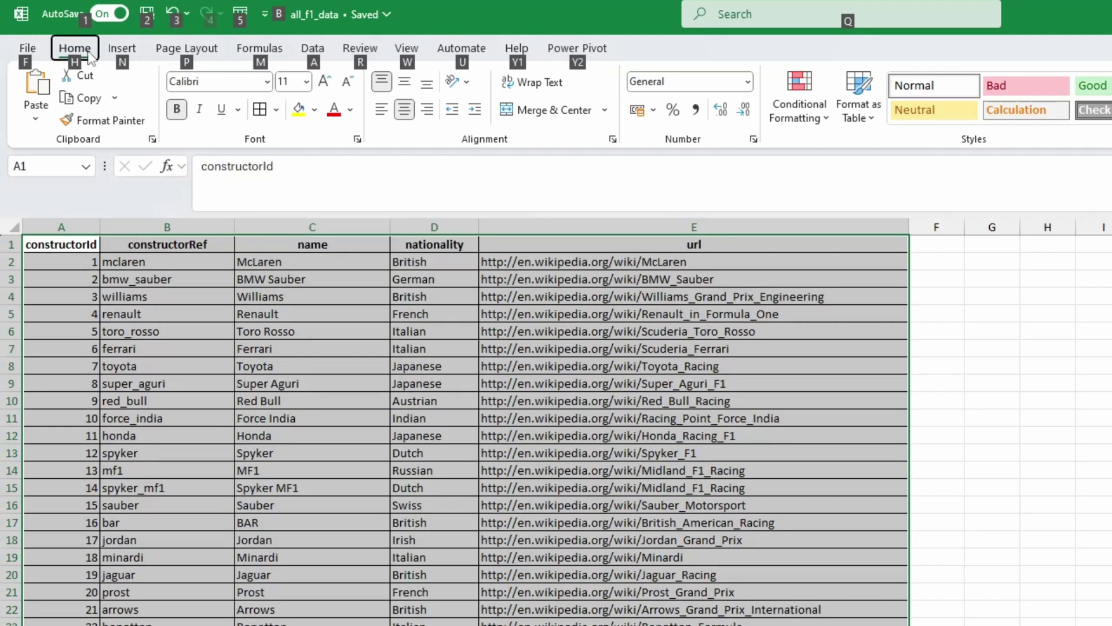
{"action": "key", "text": "h"}
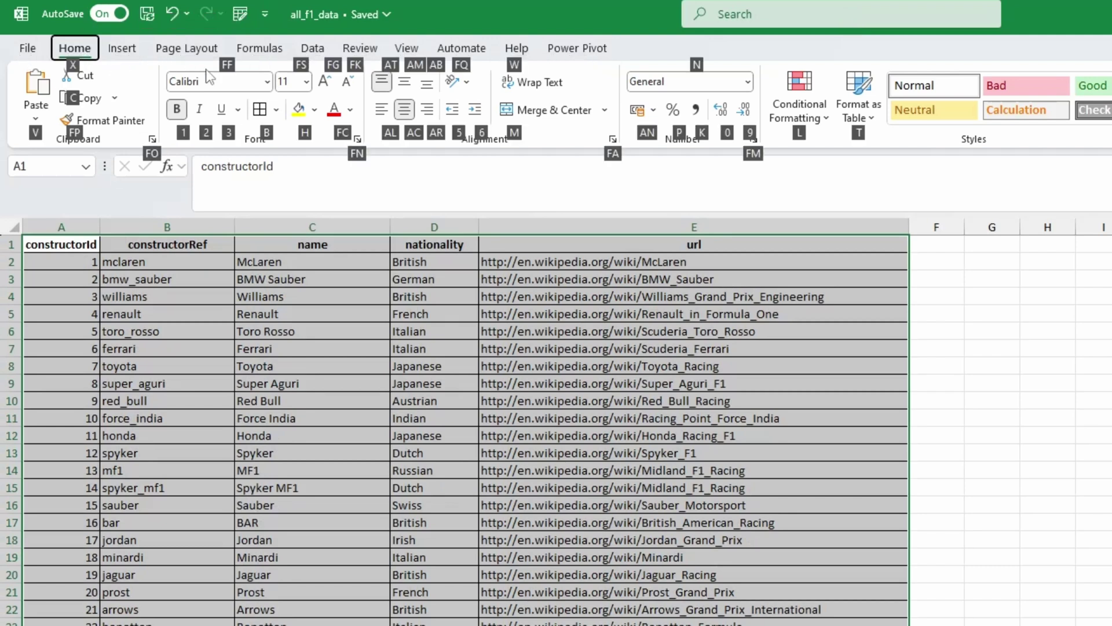
{"action": "key", "text": "b"}
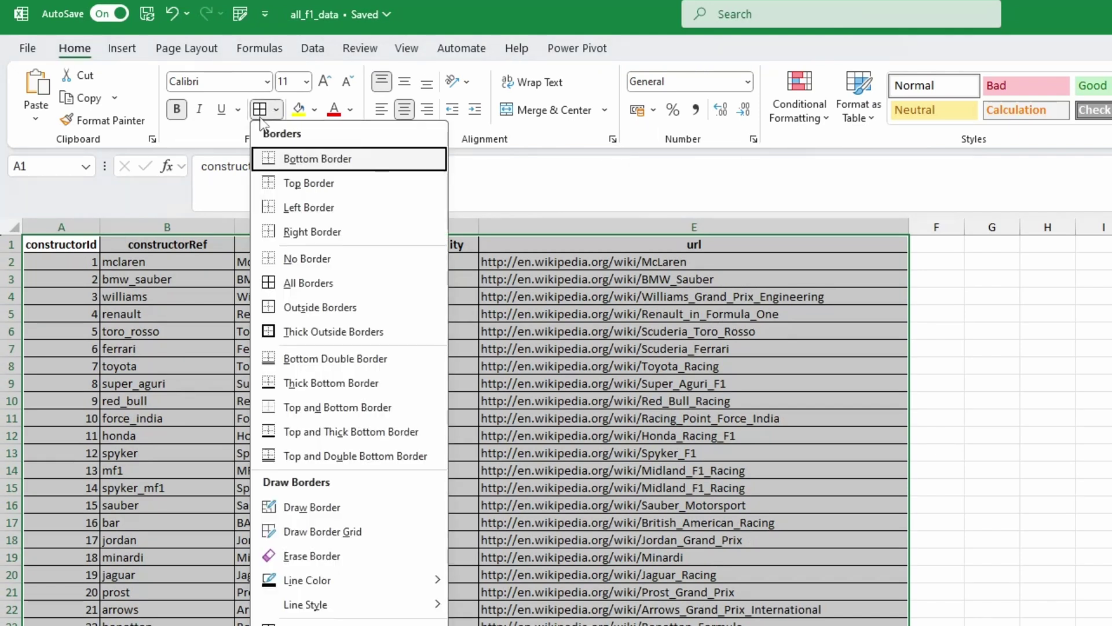
{"action": "left_click", "coordinate": [334, 260]}
{"action": "left_click", "coordinate": [628, 521]}
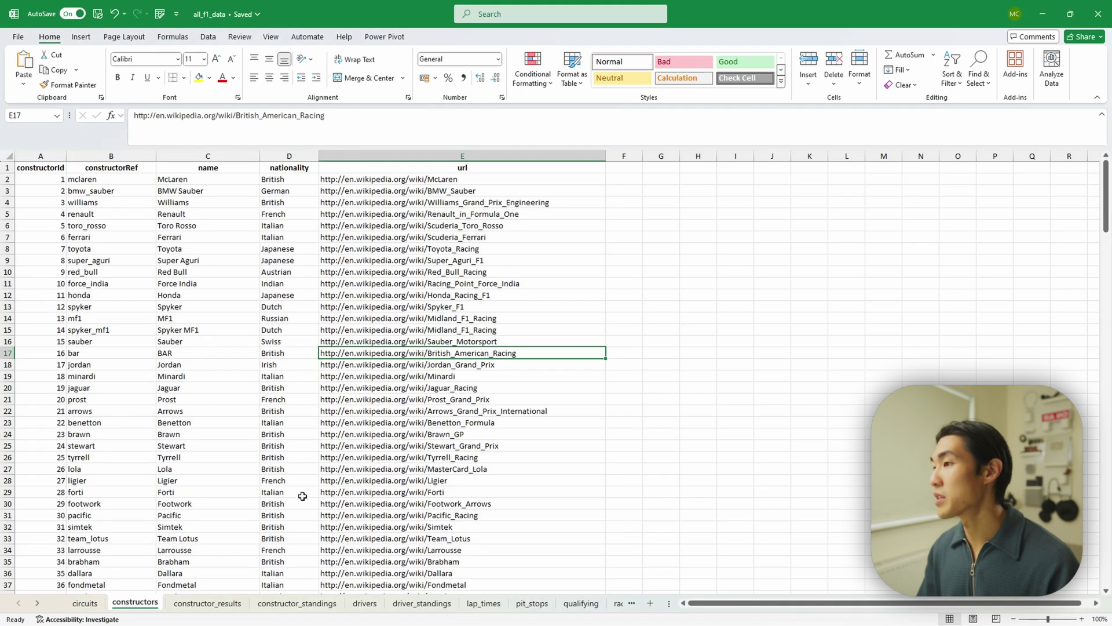
- On the drivers sheet, widen the dob column and open Format Cells for G2
{"action": "left_click", "coordinate": [364, 604]}
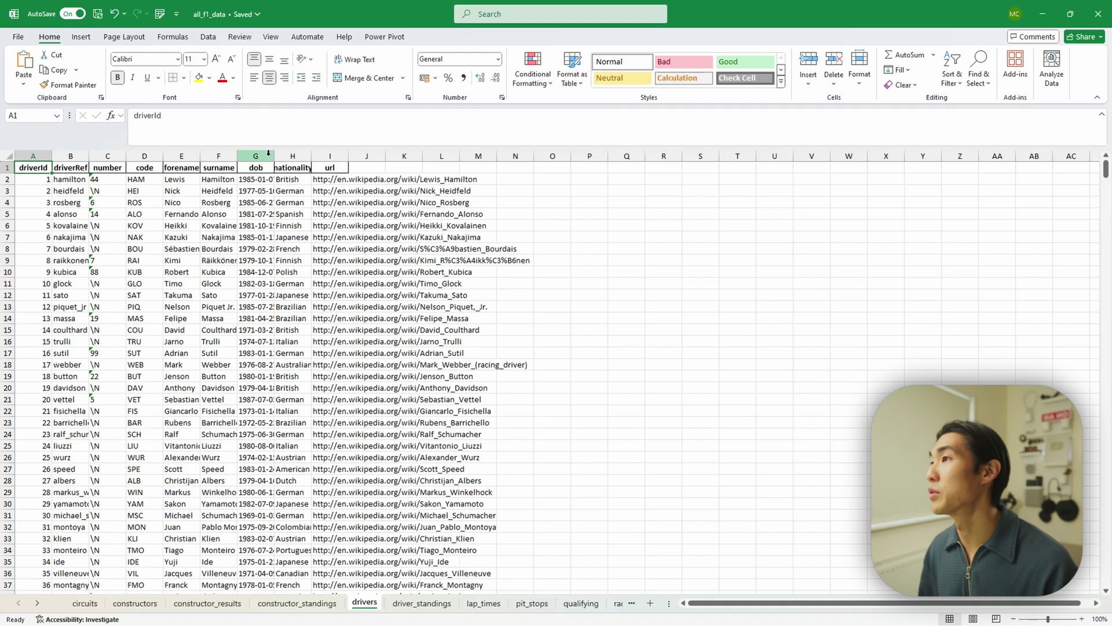
{"action": "left_click_drag", "start_coordinate": [273, 155], "coordinate": [433, 156]}
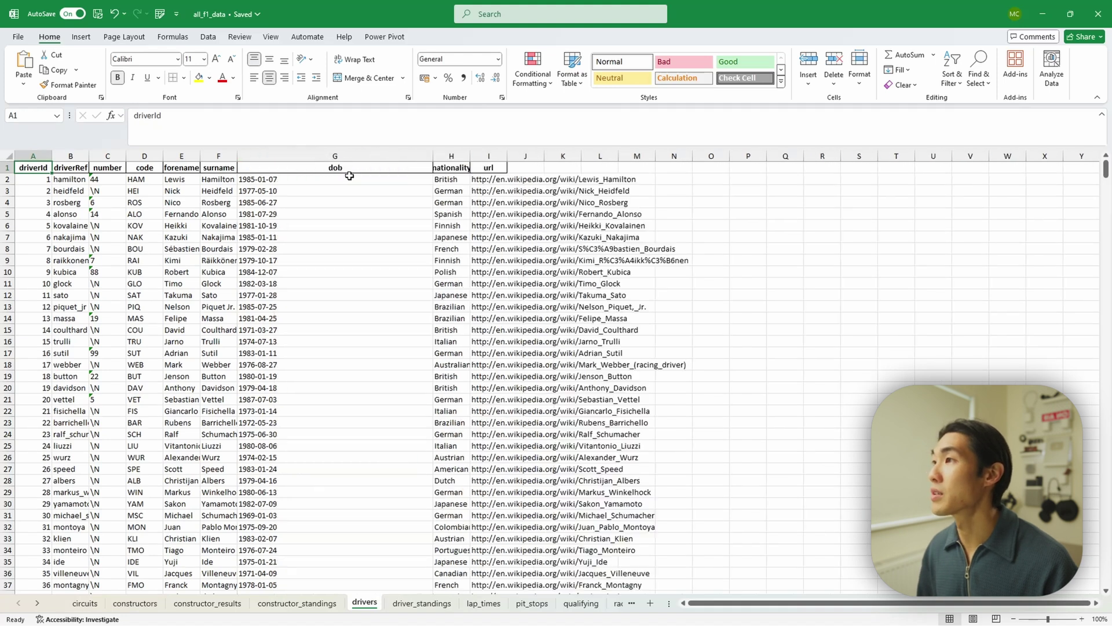
{"action": "left_click", "coordinate": [282, 183]}
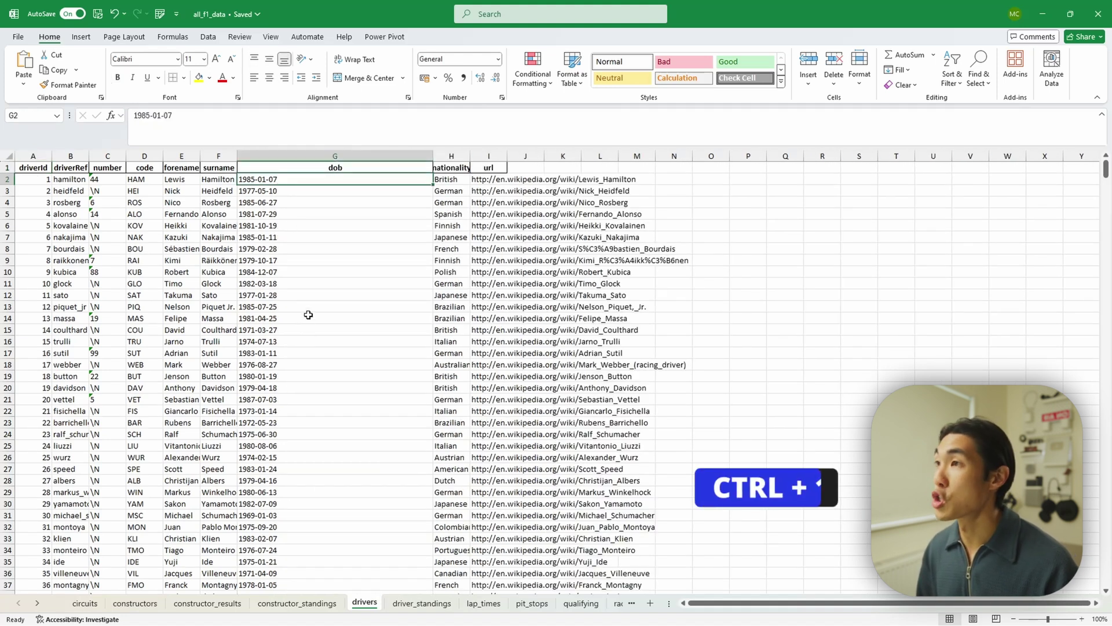
{"action": "key", "text": "ctrl+1"}
{"action": "left_click_drag", "start_coordinate": [414, 208], "coordinate": [383, 209]}
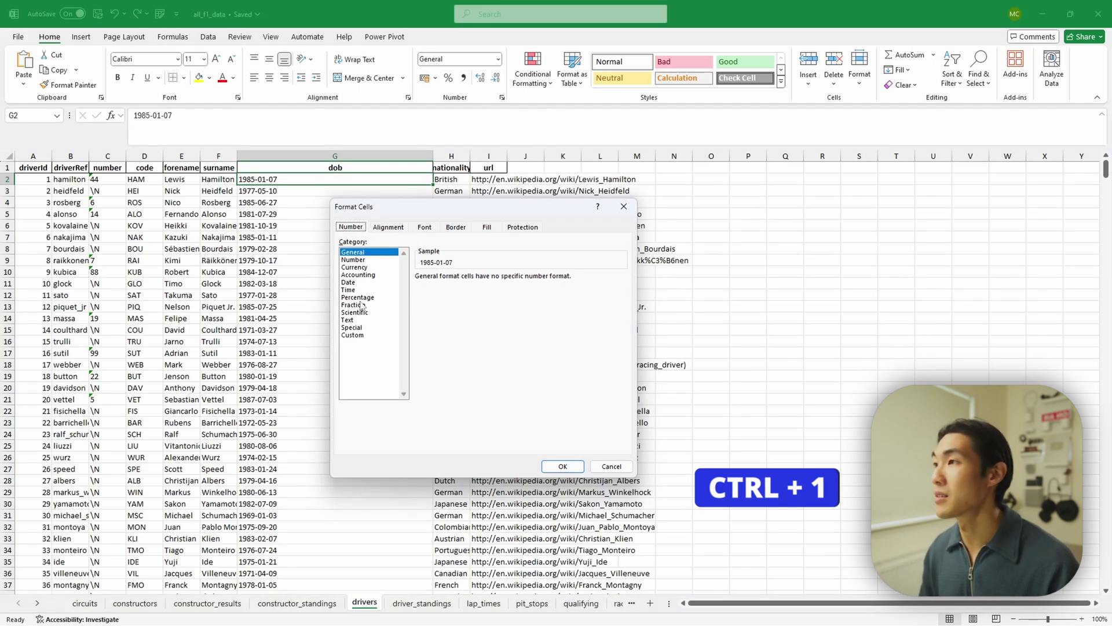
- Apply the Date number format to the dob value 1985-01-07 in G2, then select N2
{"action": "left_click", "coordinate": [365, 282]}
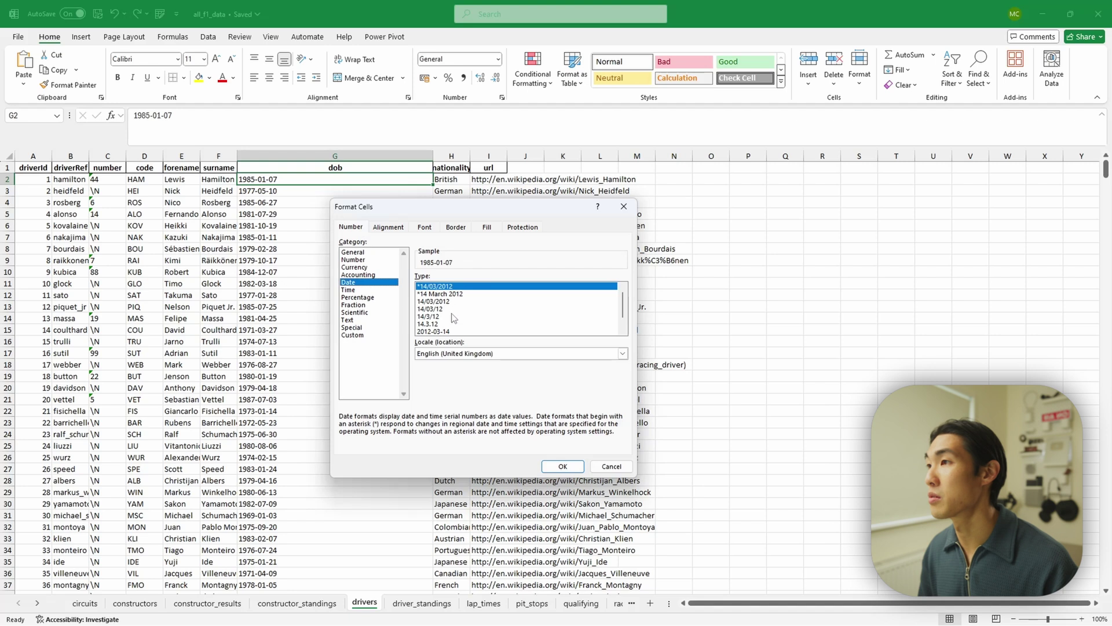
{"action": "left_click", "coordinate": [560, 466]}
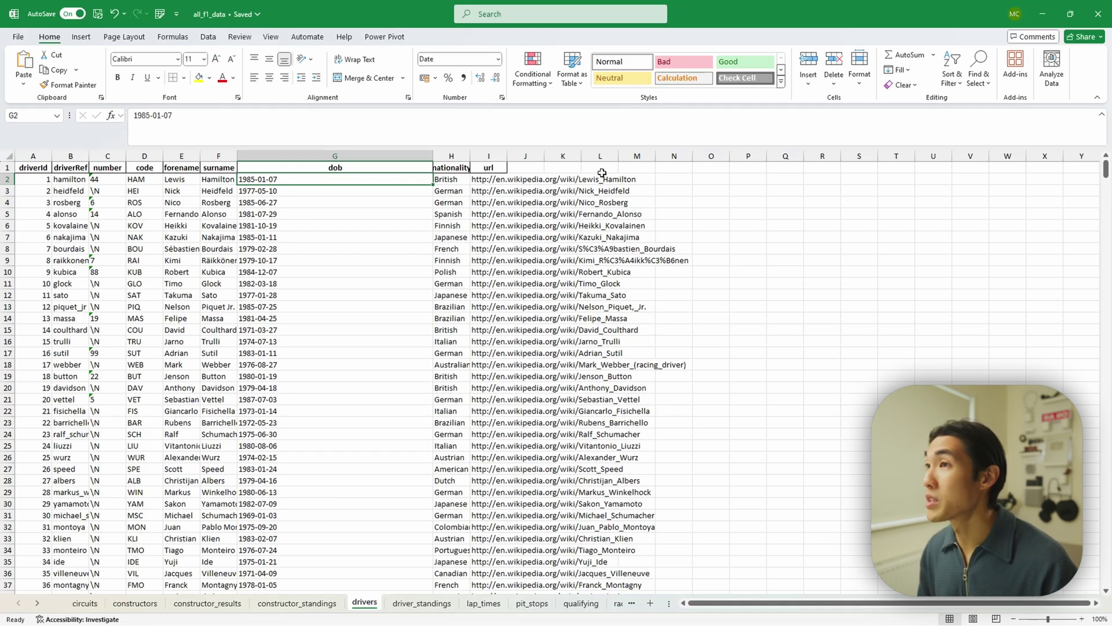
{"action": "left_click", "coordinate": [669, 180]}
- Return to column A and save the workbook
{"action": "key", "text": "Home"}
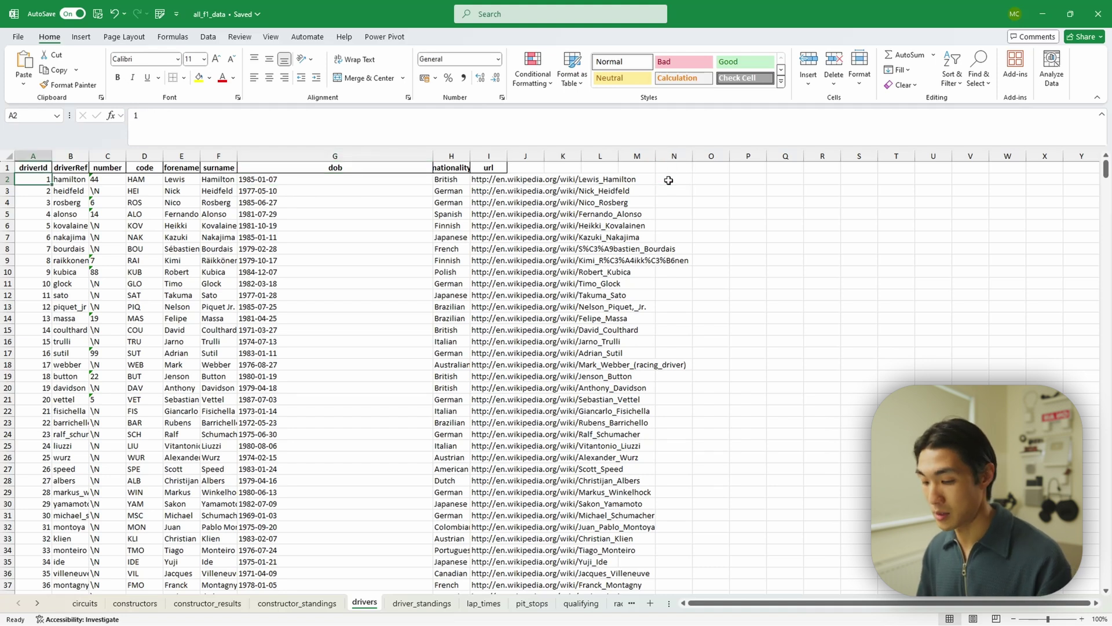
{"action": "key", "text": "alt+1"}
{"action": "key", "text": "ctrl+s"}
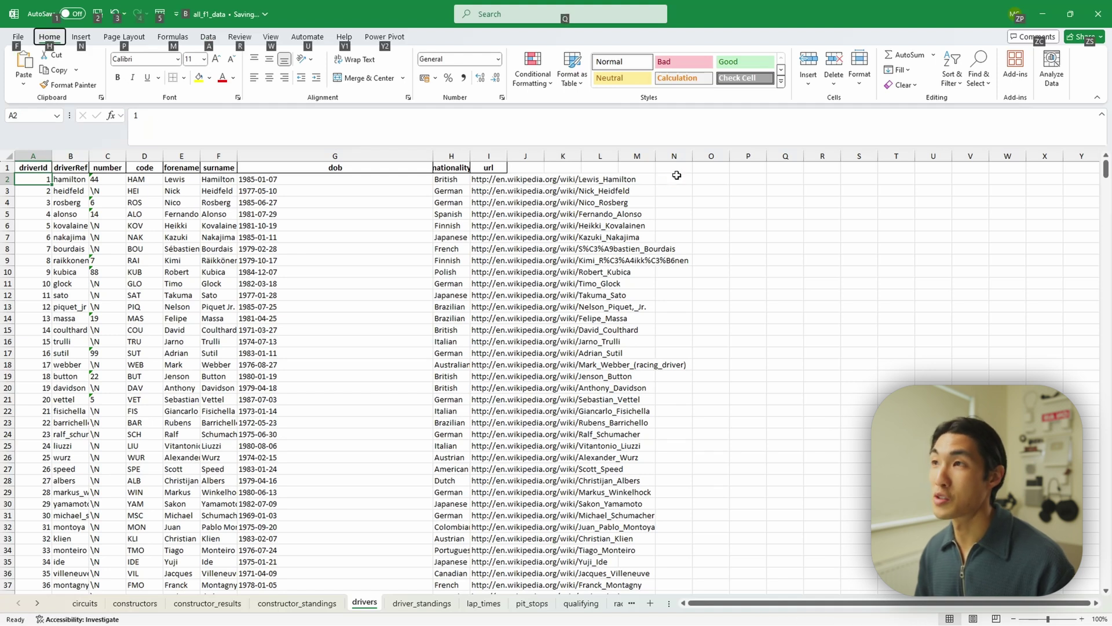
- Enter the test date 7/1/1985 in cell N2 and widen column N to show it
{"action": "left_click", "coordinate": [678, 179]}
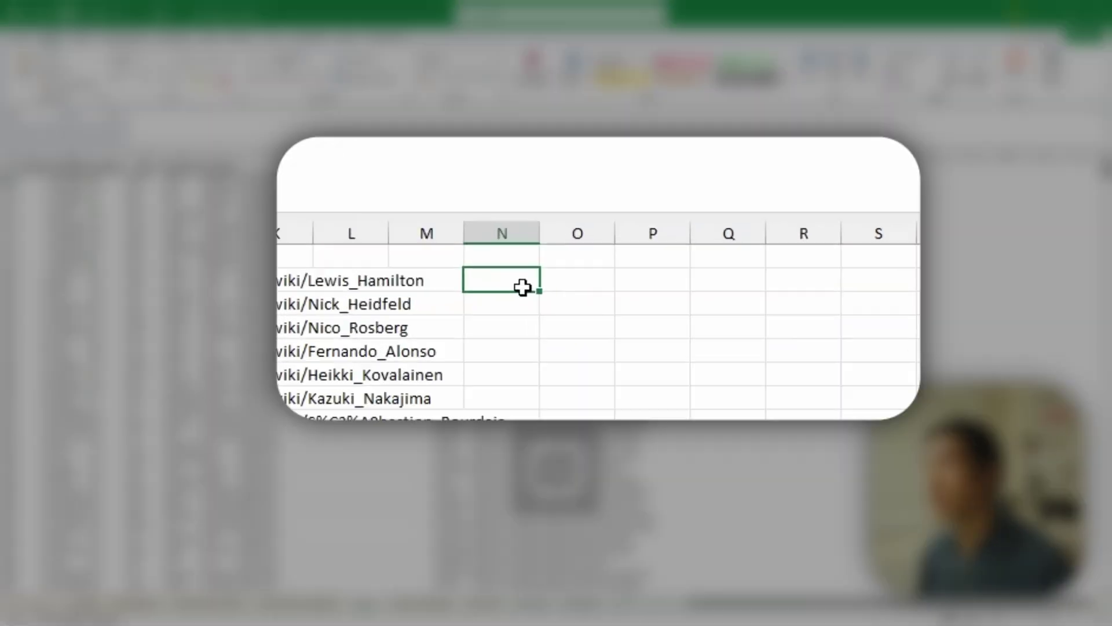
{"action": "double_click", "coordinate": [684, 182]}
{"action": "type", "text": "7/1/1985"}
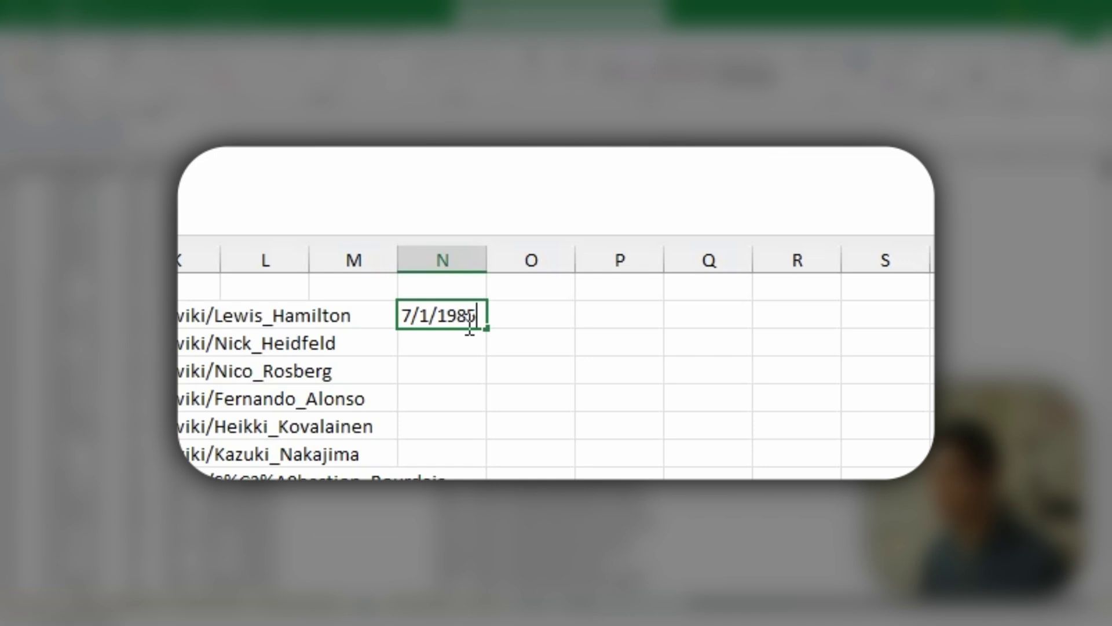
{"action": "key", "text": "Return"}
{"action": "left_click", "coordinate": [467, 321]}
{"action": "left_click_drag", "start_coordinate": [503, 260], "coordinate": [725, 257]}
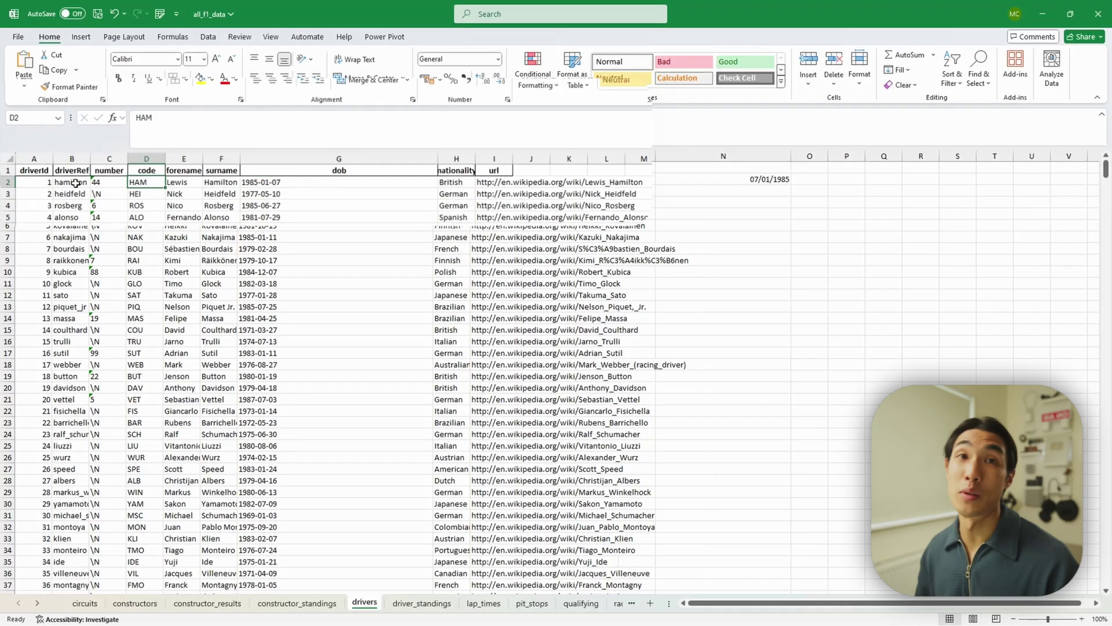
- Select cell N2 holding 07/01/1985 and open its Format Cells dialog with Ctrl+1
{"action": "left_click", "coordinate": [75, 181]}
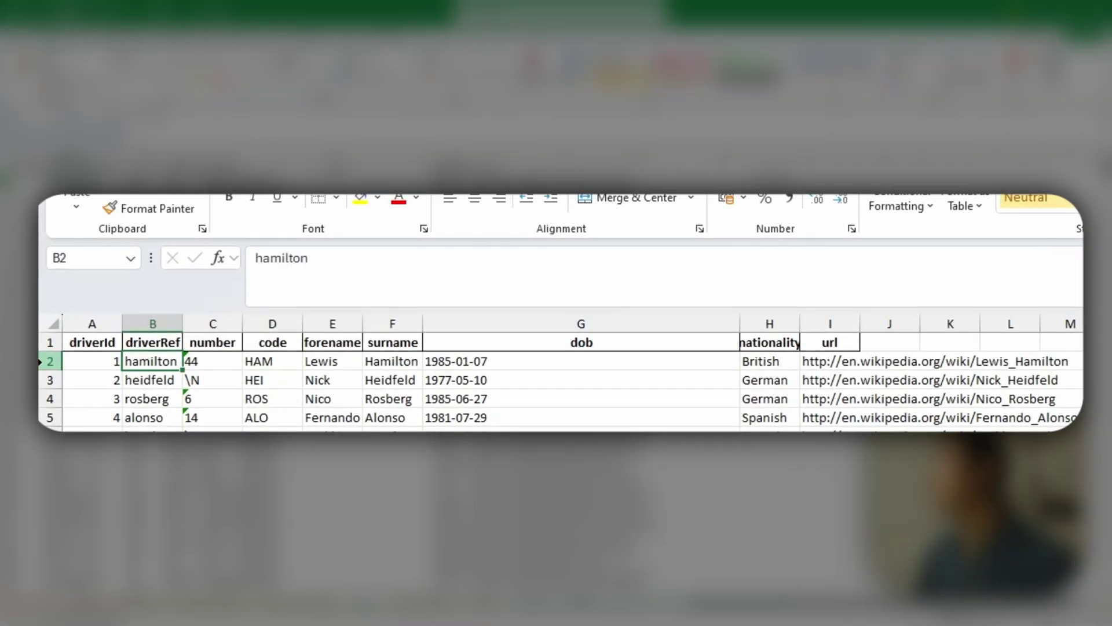
{"action": "left_click", "coordinate": [42, 361]}
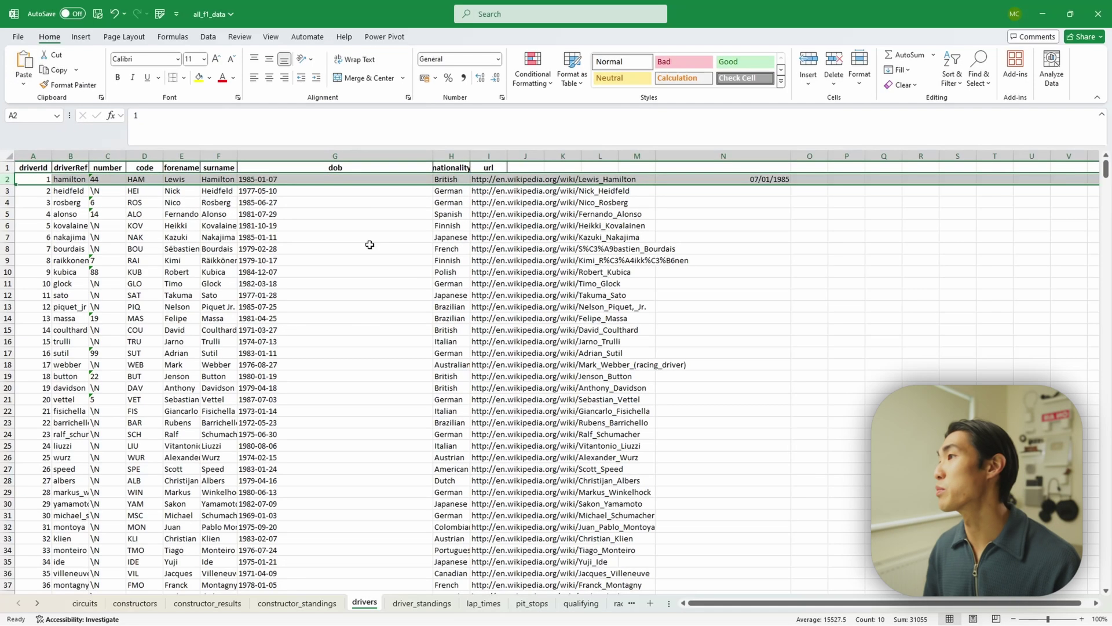
{"action": "left_click", "coordinate": [451, 202]}
{"action": "left_click", "coordinate": [702, 180]}
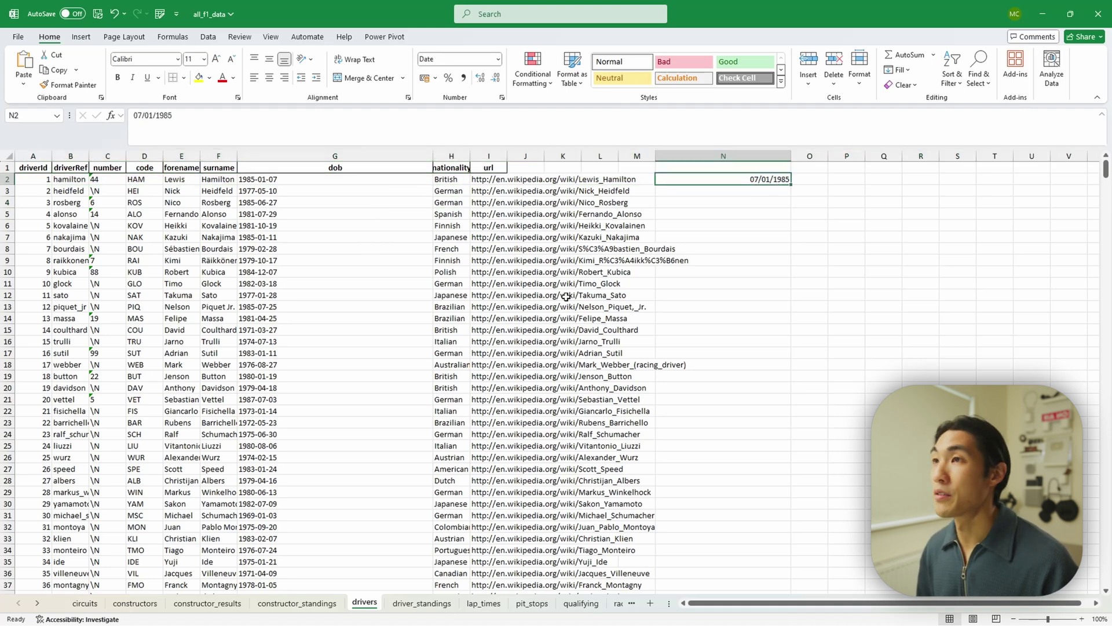
{"action": "key", "text": "ctrl+1"}
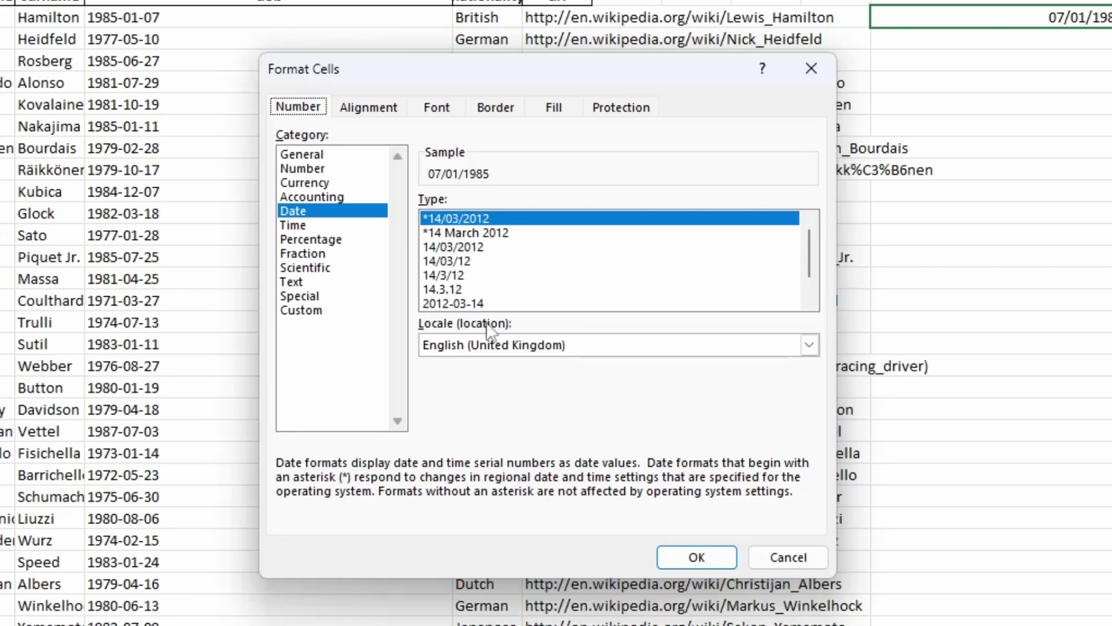
- Give N2 the '14 March 2012' Date type so it reads 07 January 1985
{"action": "left_click", "coordinate": [470, 247]}
{"action": "left_click", "coordinate": [470, 275]}
{"action": "left_click", "coordinate": [466, 233]}
{"action": "left_click", "coordinate": [465, 218]}
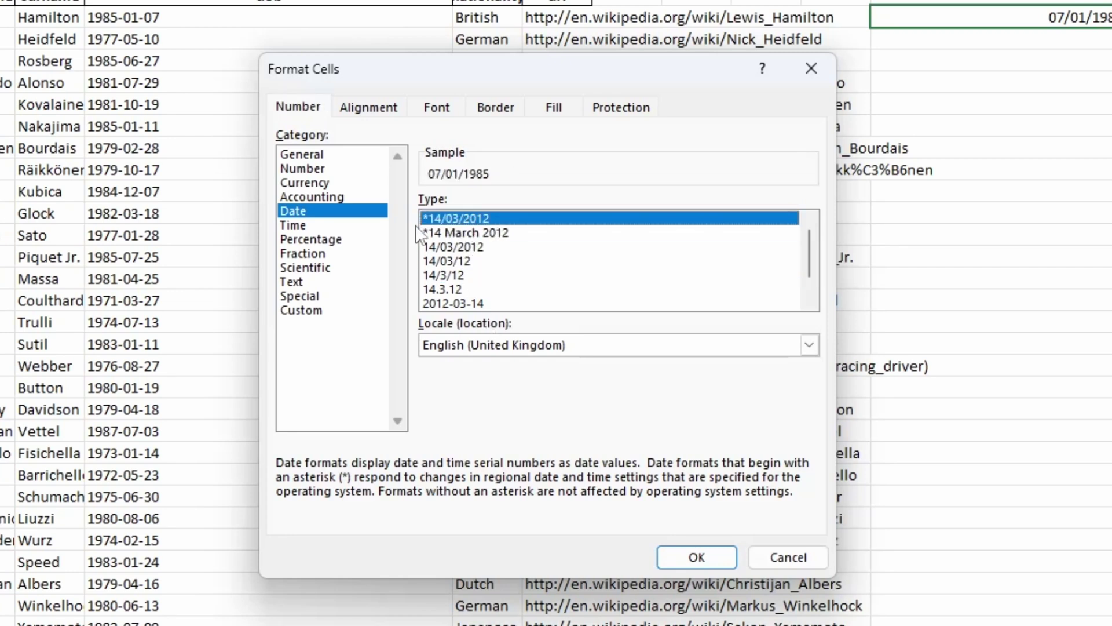
{"action": "left_click", "coordinate": [458, 248]}
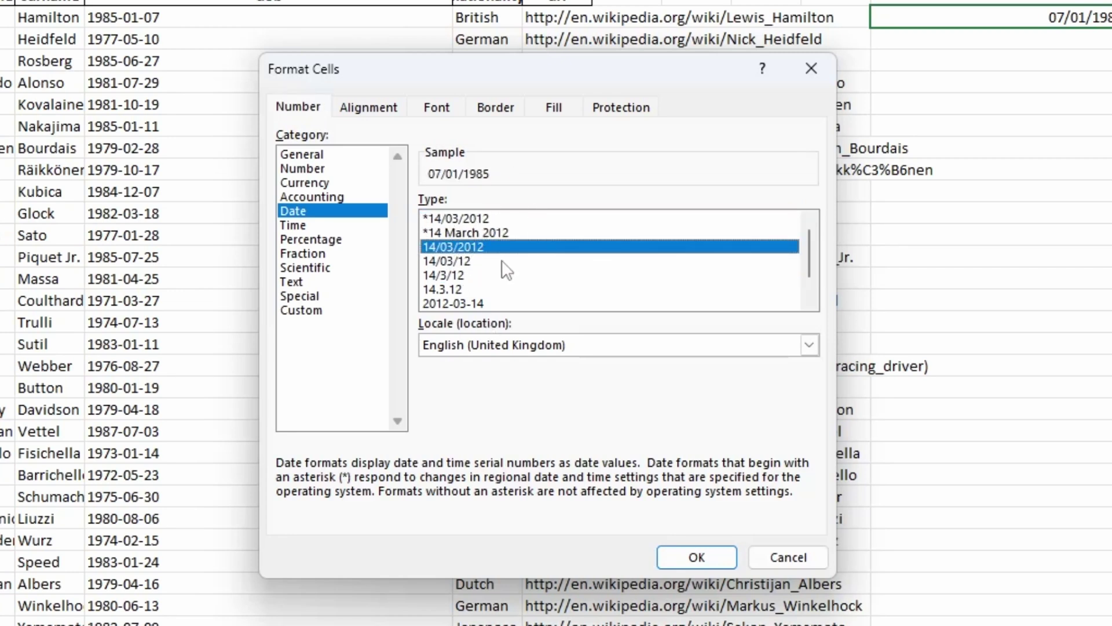
{"action": "scroll", "coordinate": [502, 286], "scroll_direction": "down", "scroll_amount": 1}
{"action": "left_click", "coordinate": [473, 289]}
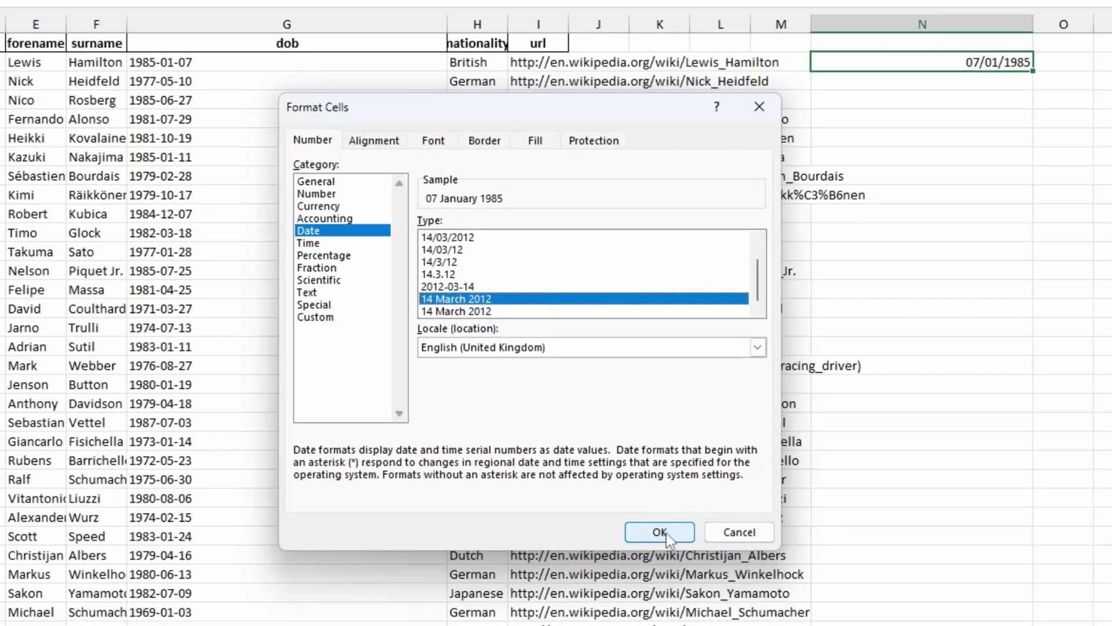
{"action": "left_click", "coordinate": [665, 533]}
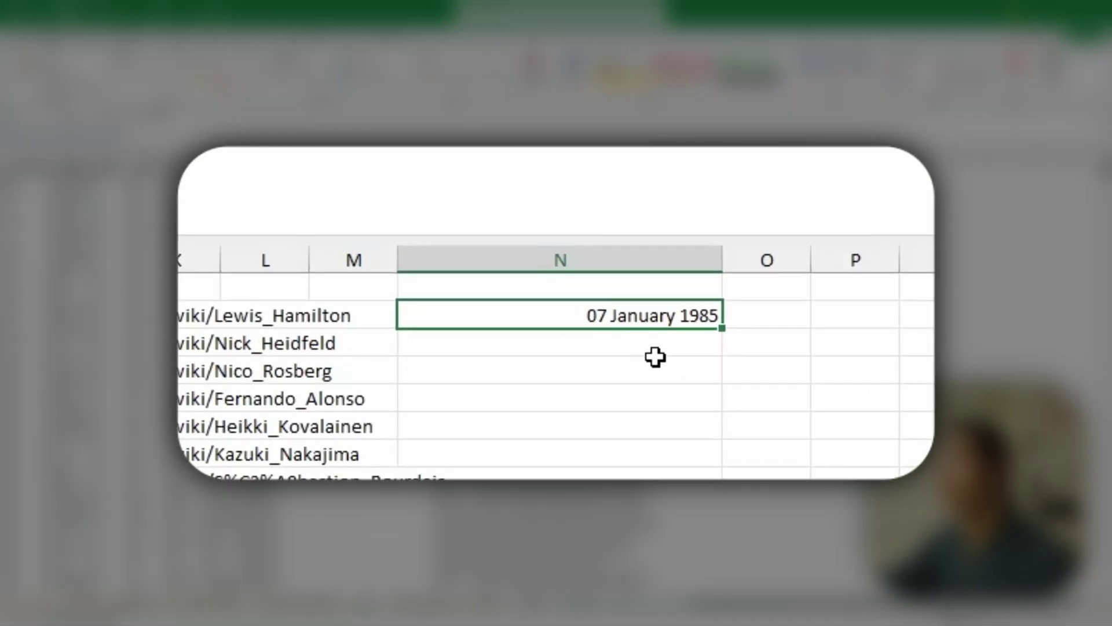
- Give N2 an outline border and a dark red fill
{"action": "key", "text": "ctrl+1"}
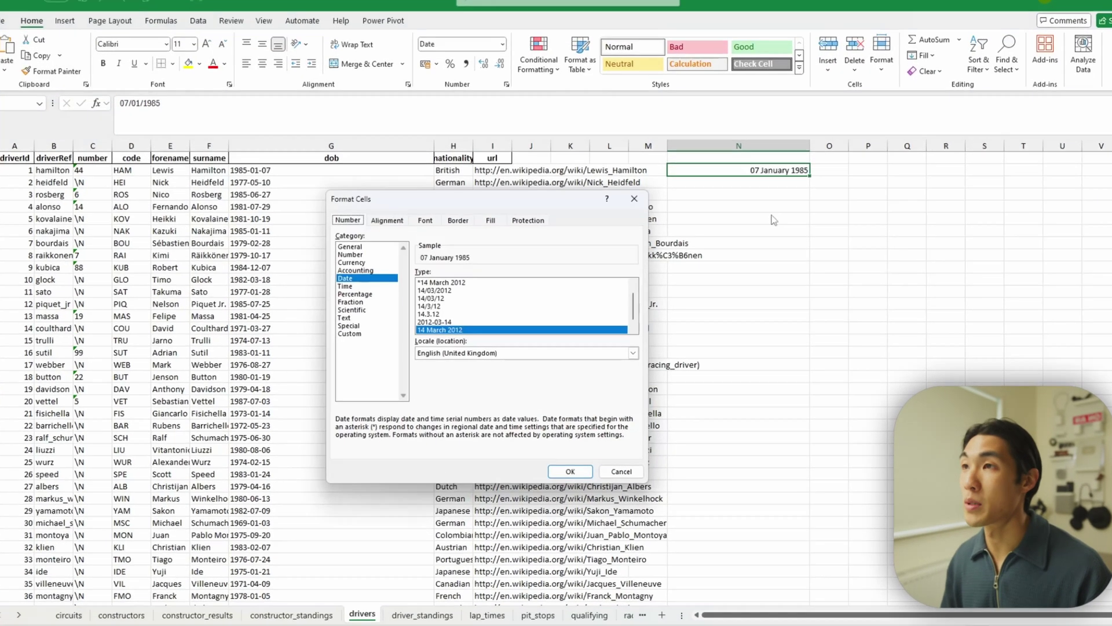
{"action": "left_click", "coordinate": [373, 110]}
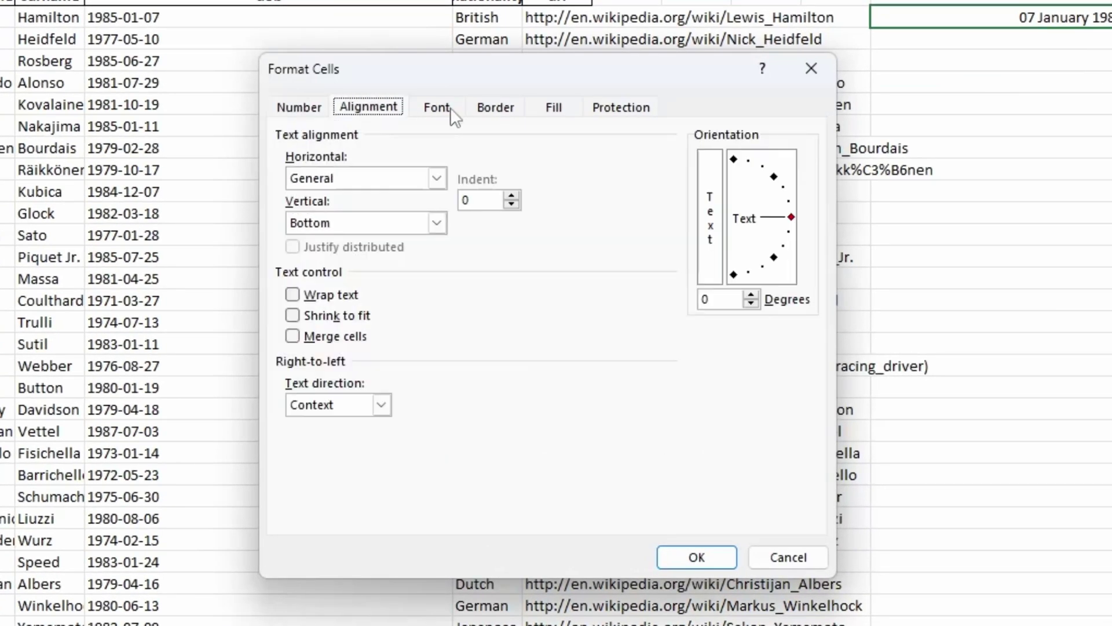
{"action": "left_click", "coordinate": [450, 107]}
{"action": "left_click", "coordinate": [504, 111]}
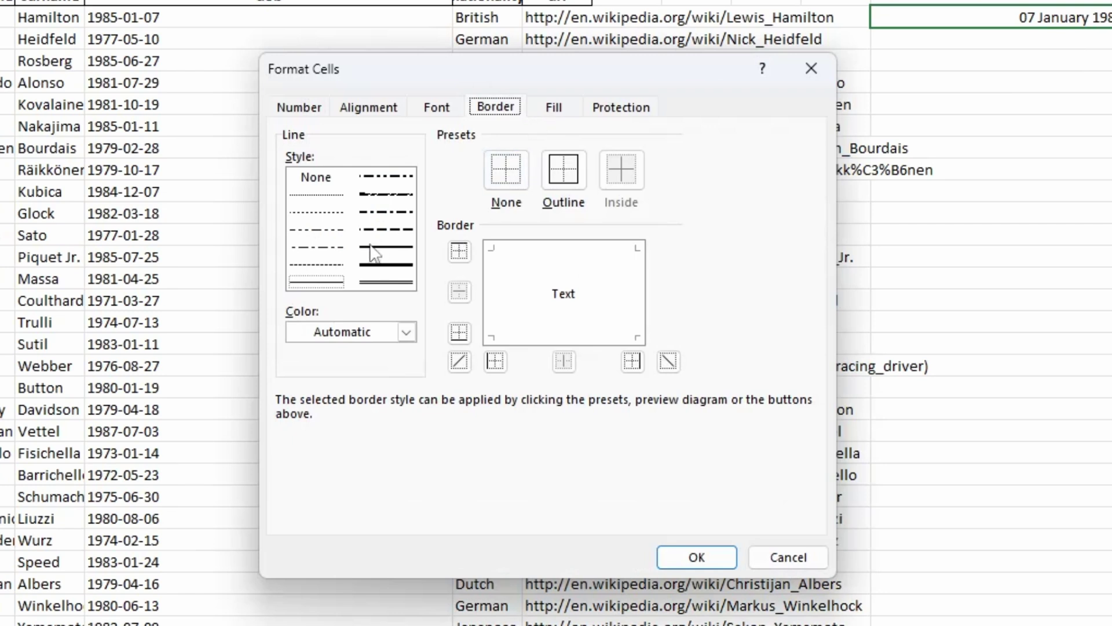
{"action": "left_click", "coordinate": [571, 169]}
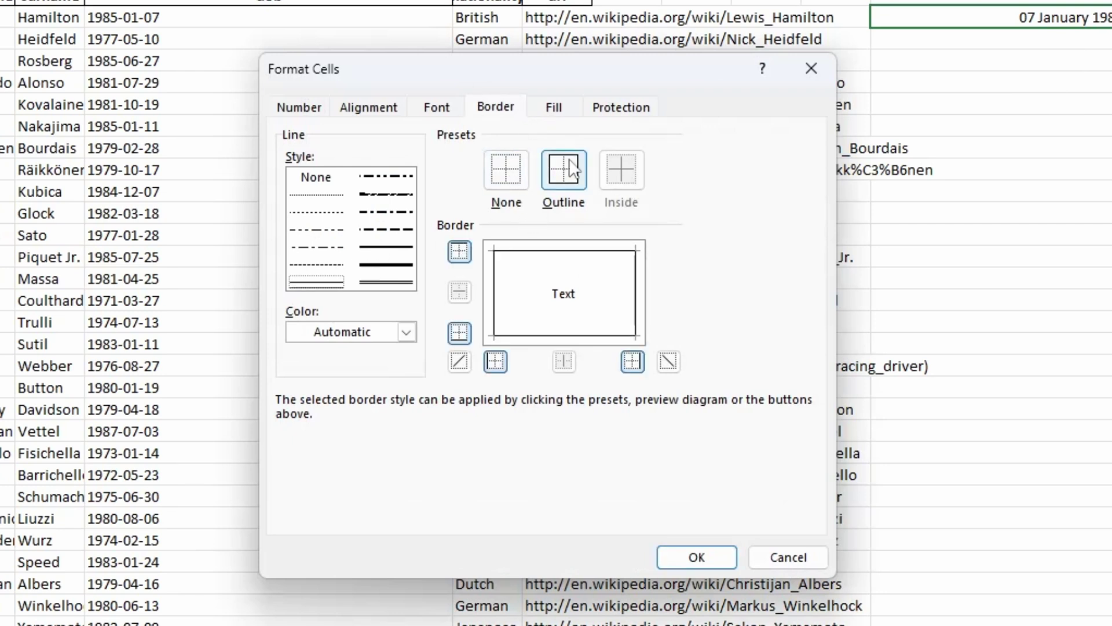
{"action": "left_click", "coordinate": [551, 110]}
{"action": "left_click", "coordinate": [394, 272]}
- Make the date in N2 bold and apply the formatting
{"action": "left_click", "coordinate": [371, 108]}
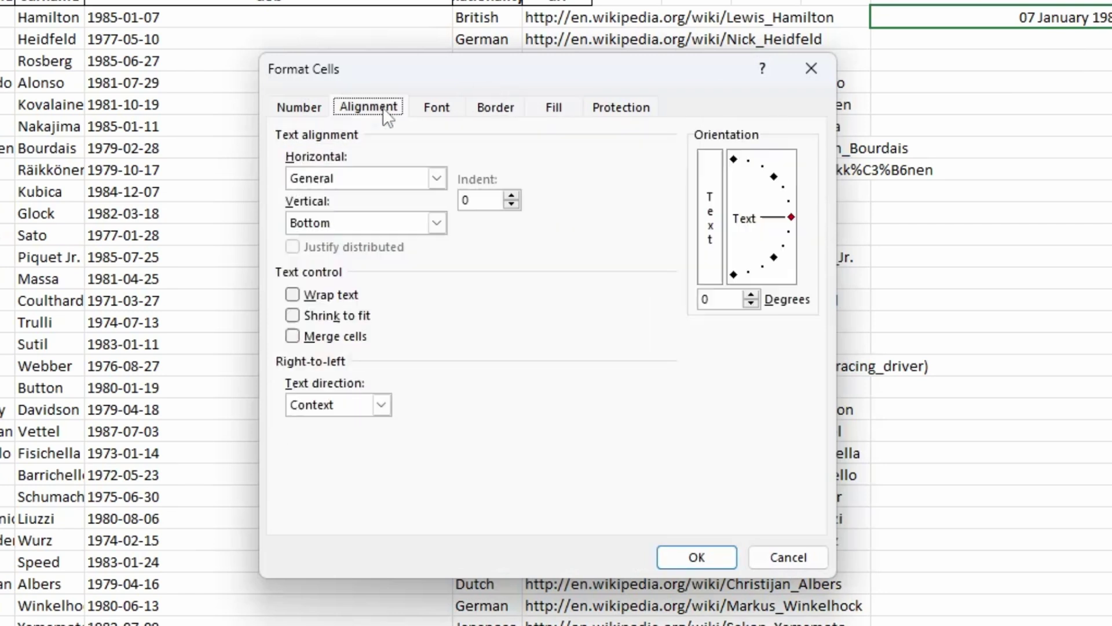
{"action": "left_click", "coordinate": [440, 106]}
{"action": "left_click", "coordinate": [603, 204]}
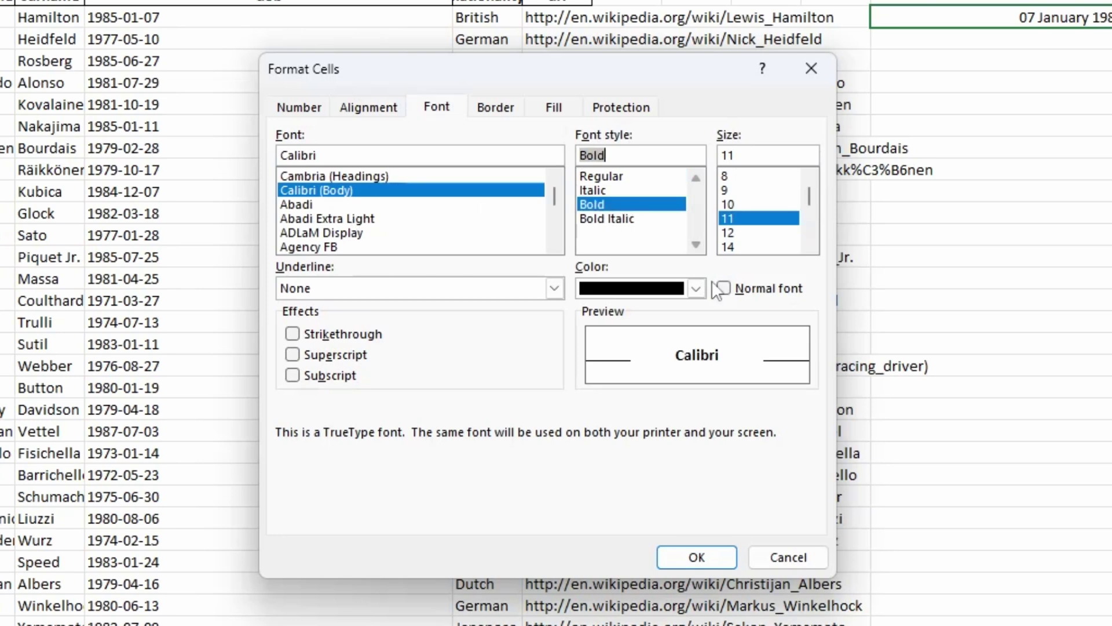
{"action": "left_click", "coordinate": [697, 557]}
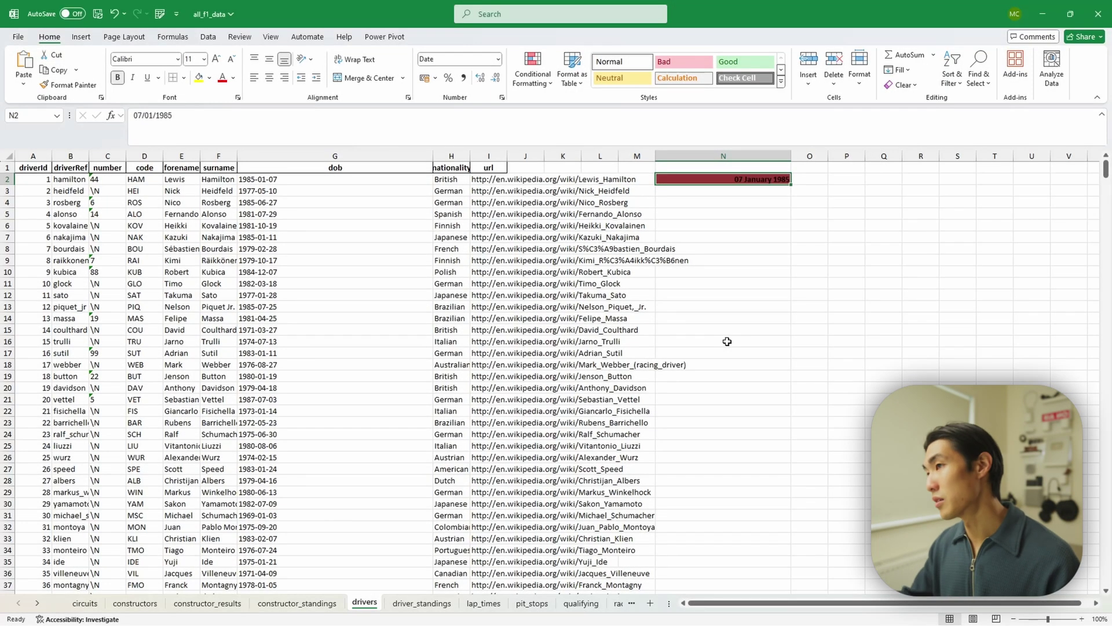
- Delete the date in N2 and use Clear All to remove its bold red formatting
{"action": "key", "text": "Delete"}
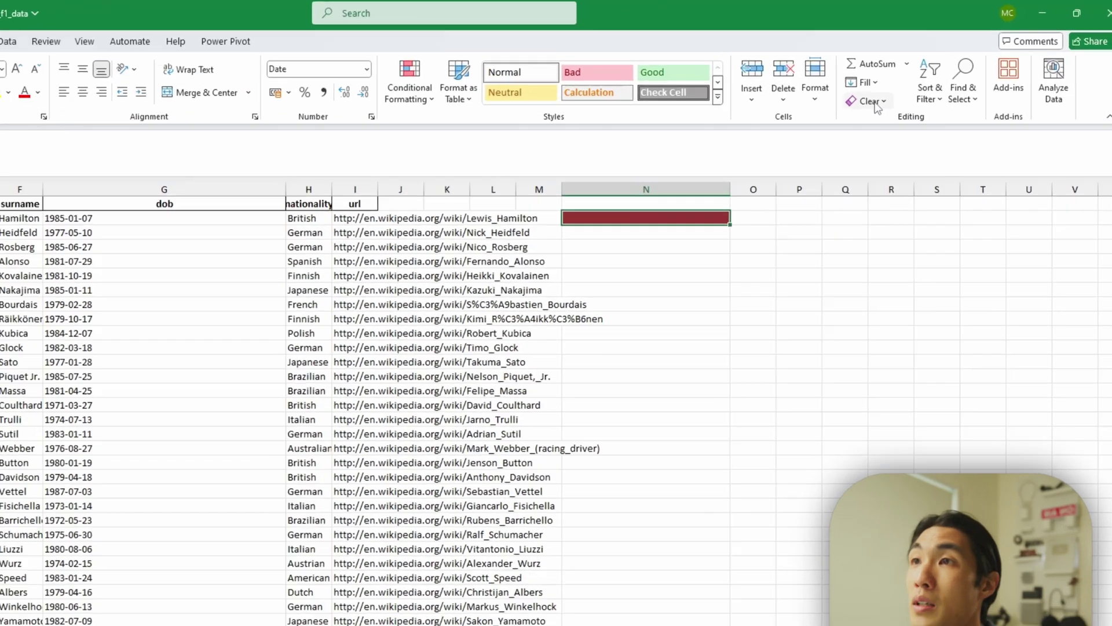
{"action": "left_click", "coordinate": [902, 85]}
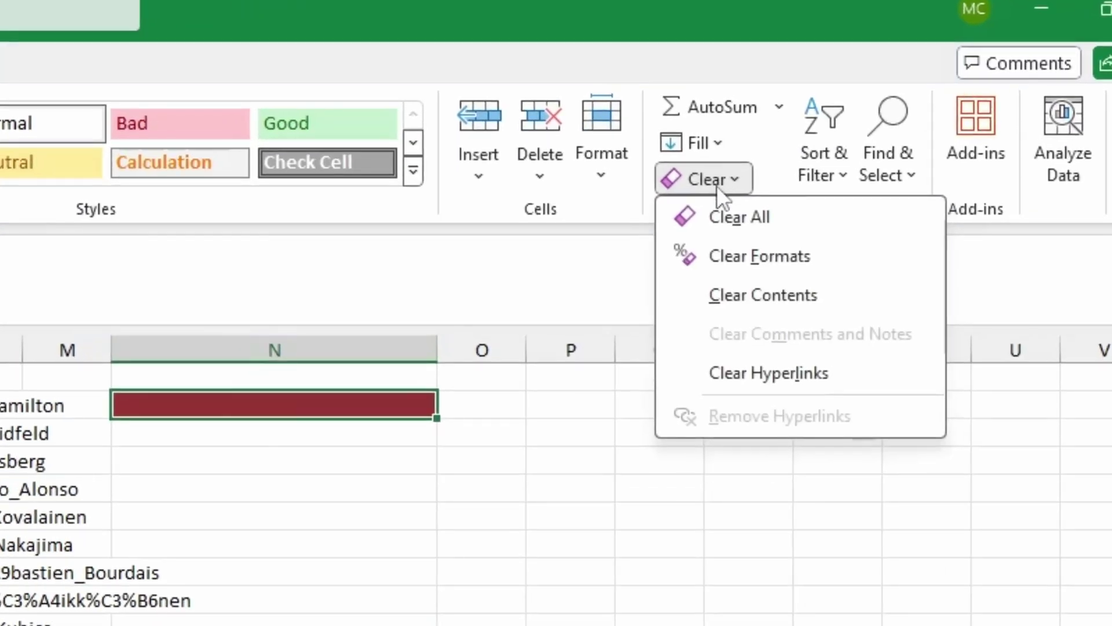
{"action": "left_click", "coordinate": [753, 223]}
{"action": "left_click", "coordinate": [366, 568]}
{"action": "left_click", "coordinate": [723, 180]}
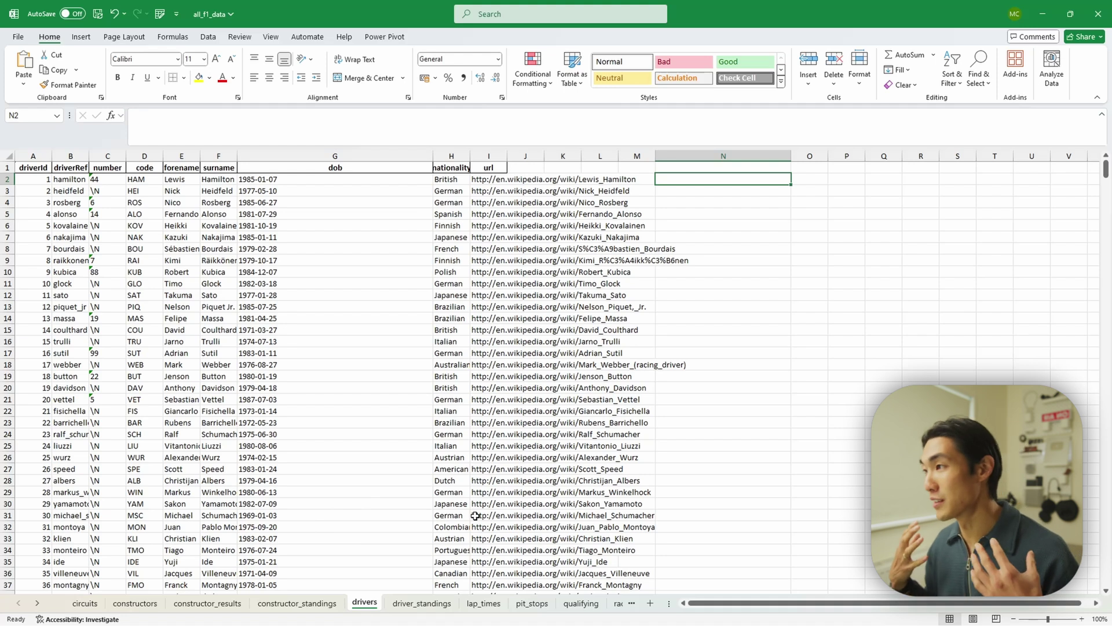
- Browse the driver_standings, lap_times, qualifying, pit_stops and constructor_standings sheets, then narrow circuits' url column I
{"action": "left_click", "coordinate": [414, 604]}
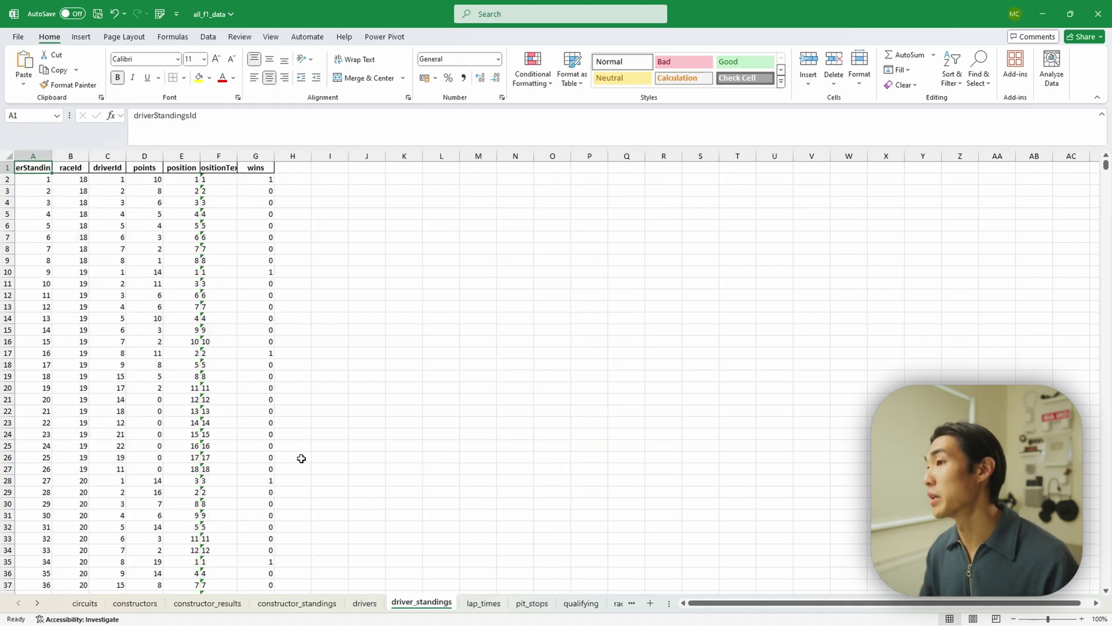
{"action": "left_click", "coordinate": [482, 604]}
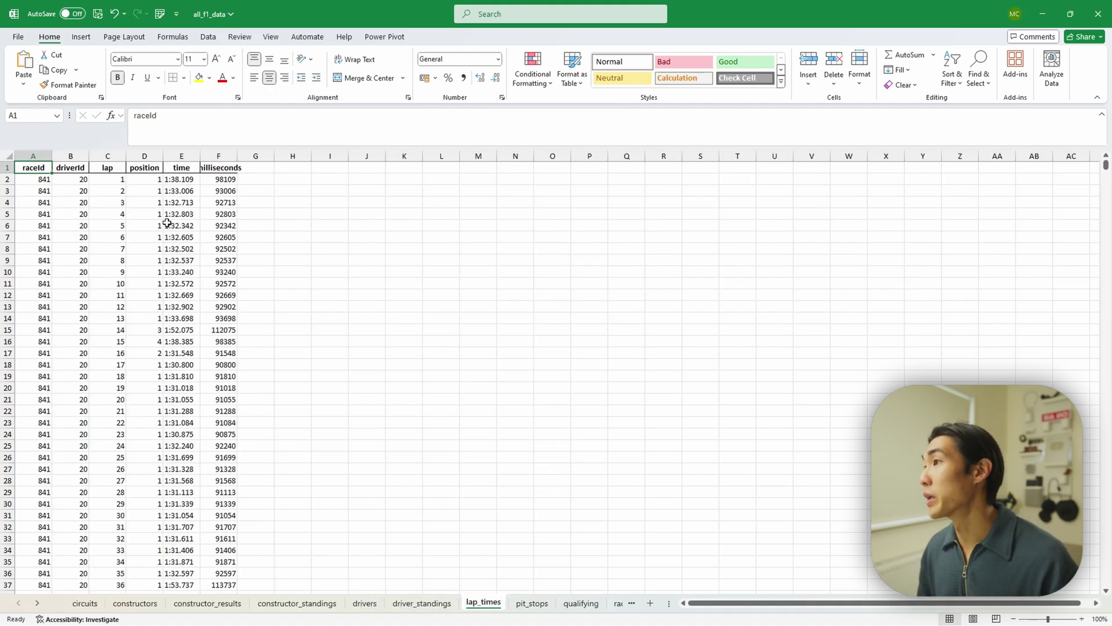
{"action": "left_click", "coordinate": [581, 604]}
{"action": "left_click", "coordinate": [532, 604]}
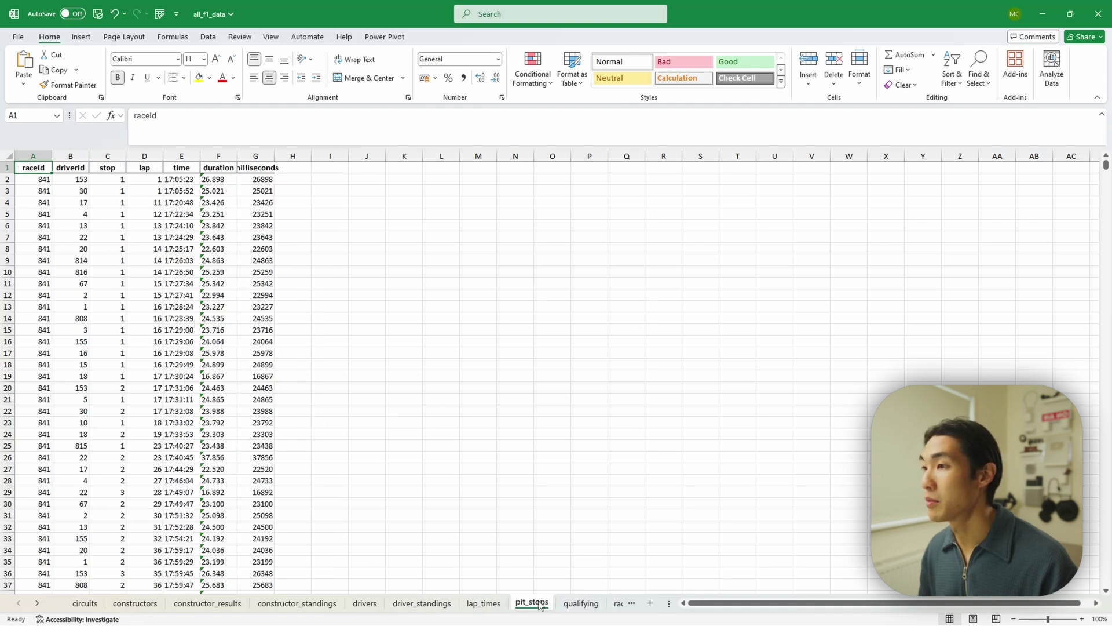
{"action": "left_click", "coordinate": [298, 604]}
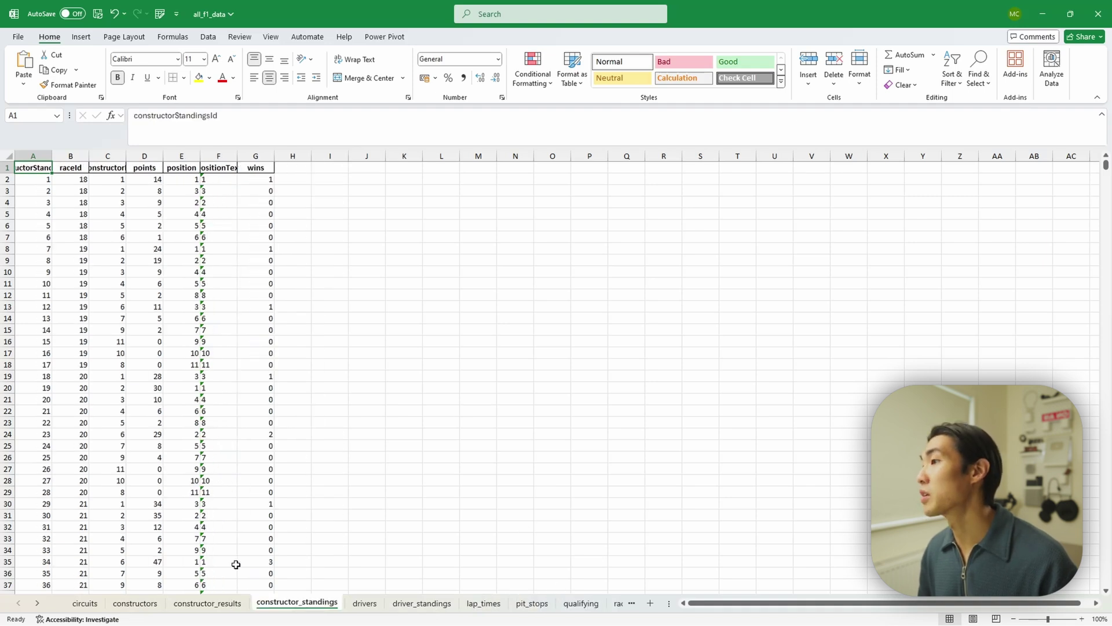
{"action": "left_click", "coordinate": [85, 603]}
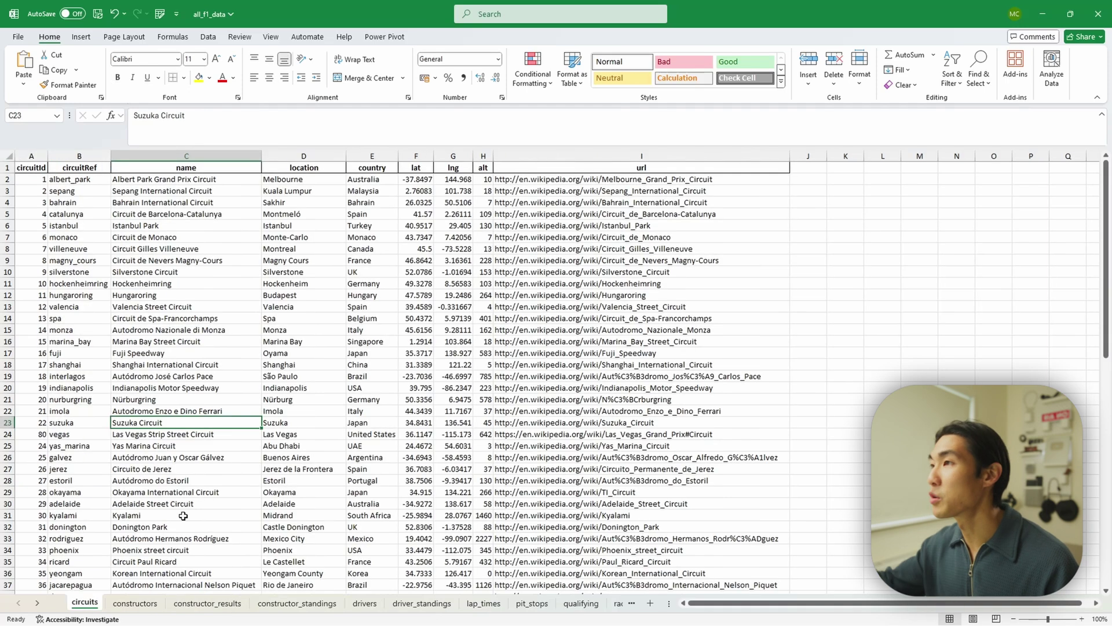
{"action": "left_click_drag", "start_coordinate": [790, 155], "coordinate": [655, 156]}
- Copy the circuits table A1:I78
{"action": "left_click", "coordinate": [36, 168]}
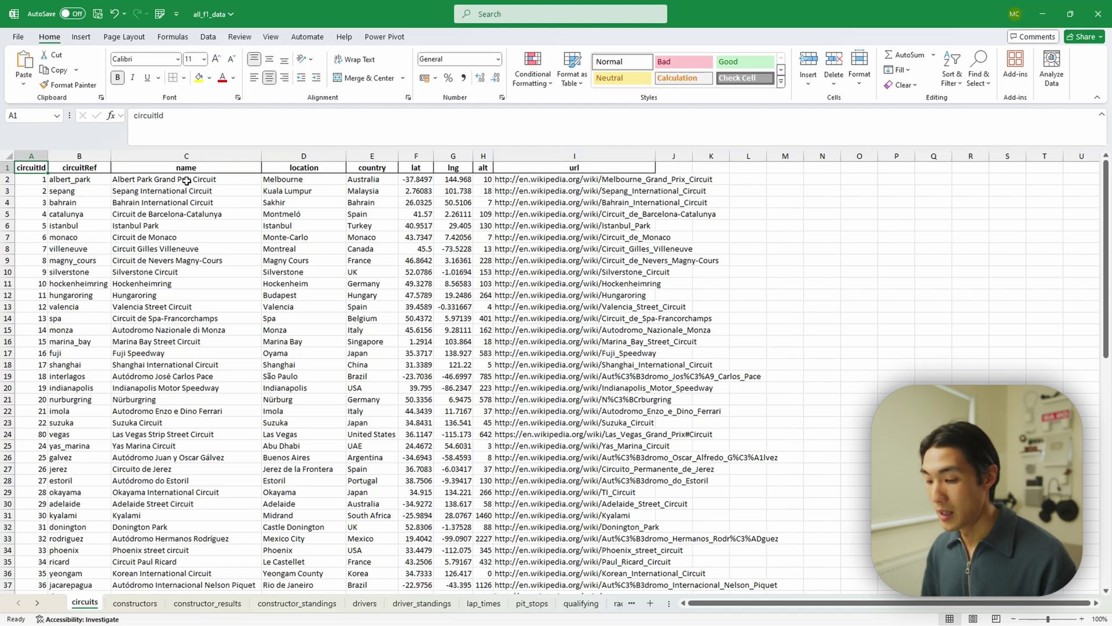
{"action": "key", "text": "ctrl+shift+Right"}
{"action": "key", "text": "ctrl+shift+Down"}
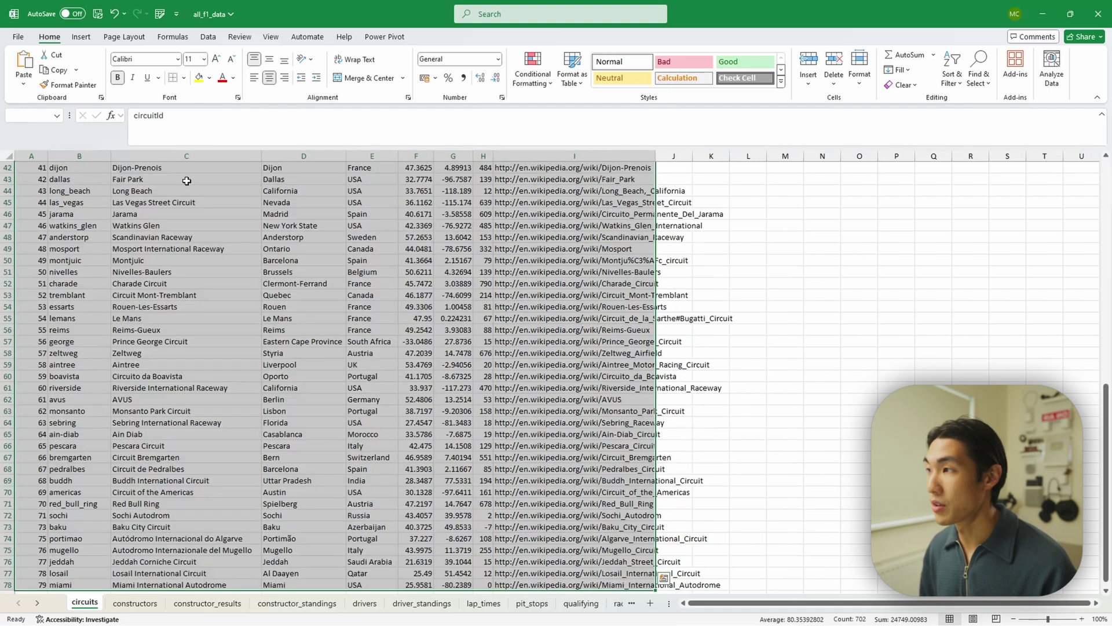
{"action": "key", "text": "ctrl+c"}
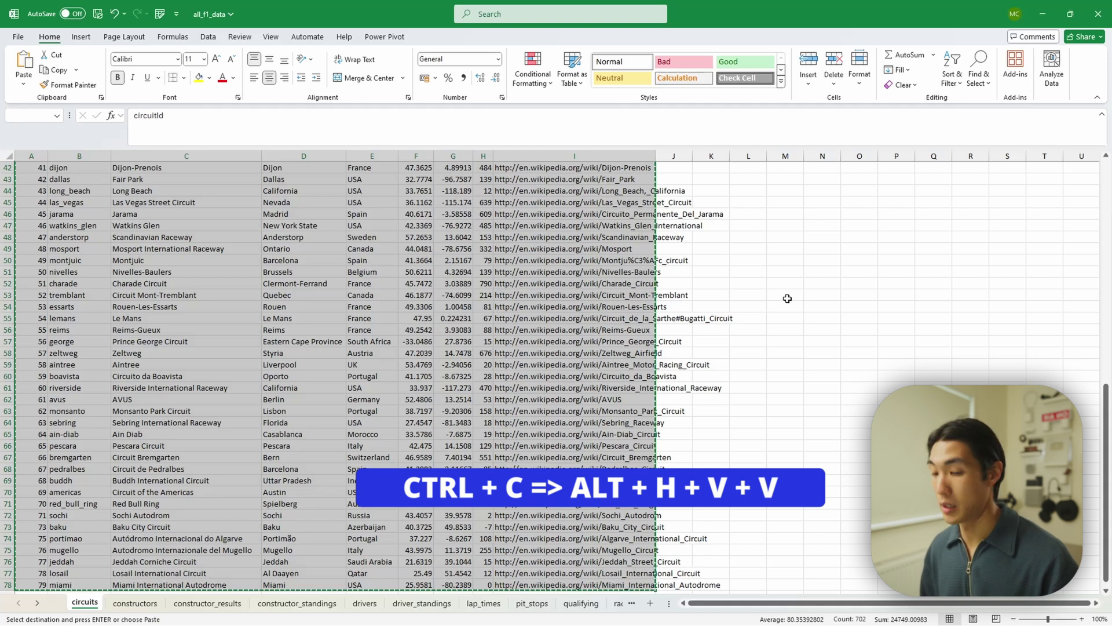
- Paste the circuits table as values starting at cell L1
{"action": "key", "text": "ctrl+q"}
{"action": "key", "text": "Escape"}
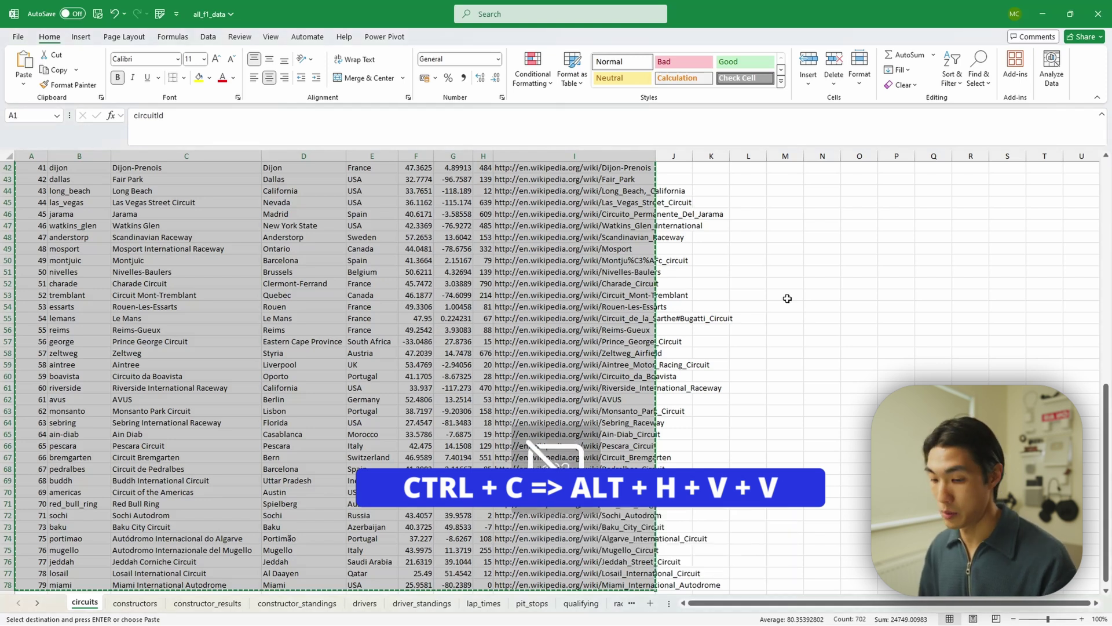
{"action": "key", "text": "ctrl+Home"}
{"action": "key", "text": "Right"}
{"action": "key", "text": "Right"}
{"action": "key", "text": "Right"}
{"action": "key", "text": "Right"}
{"action": "key", "text": "Right"}
{"action": "key", "text": "Right"}
{"action": "key", "text": "Right"}
{"action": "key", "text": "Right"}
{"action": "key", "text": "Right"}
{"action": "key", "text": "Right"}
{"action": "key", "text": "Right"}
{"action": "key", "text": "Right"}
{"action": "key", "text": "Right"}
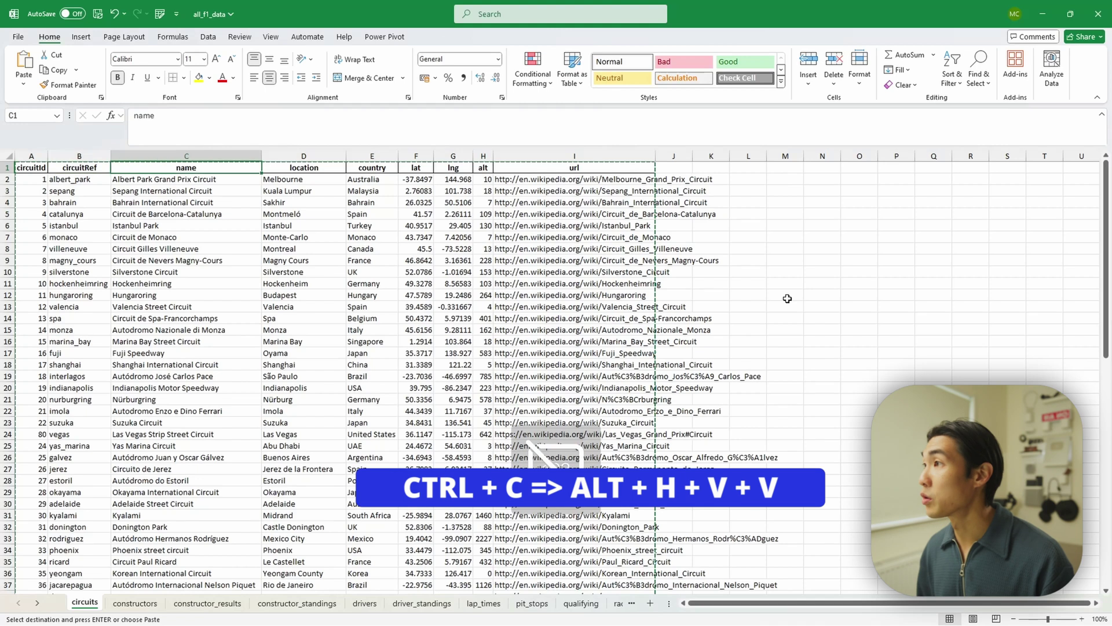
{"action": "key", "text": "Left"}
{"action": "key", "text": "Left"}
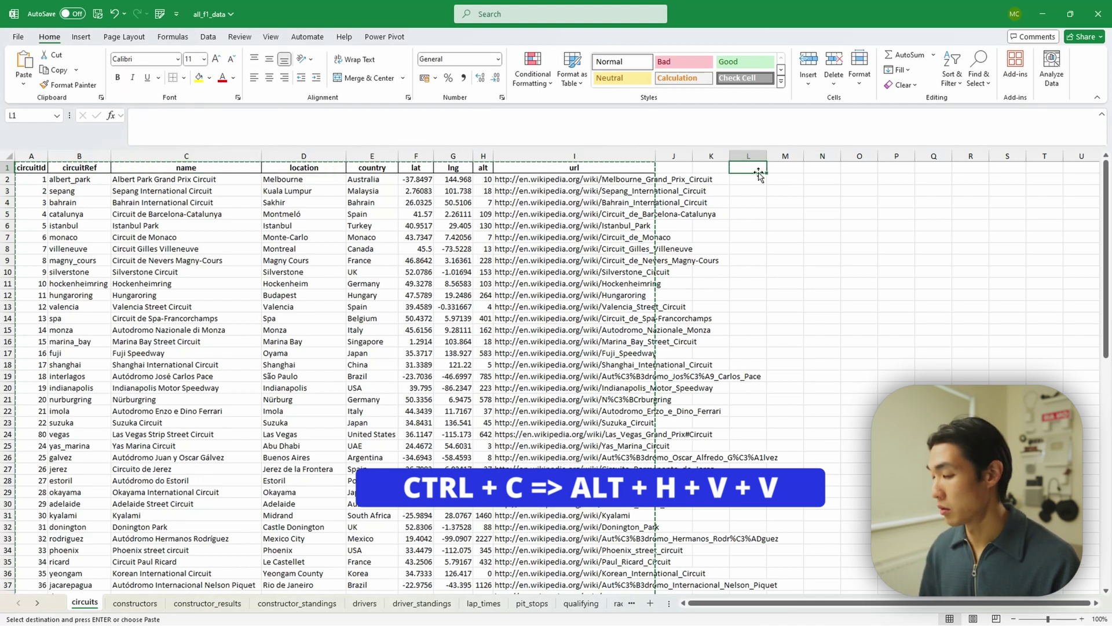
{"action": "key", "text": "alt"}
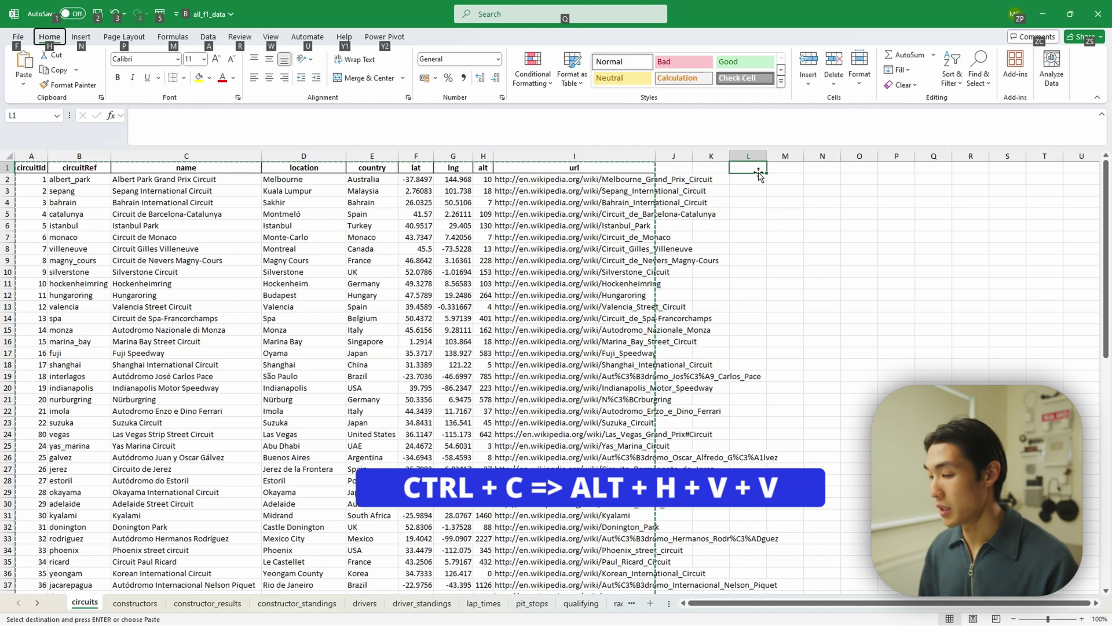
{"action": "key", "text": "h"}
{"action": "key", "text": "v"}
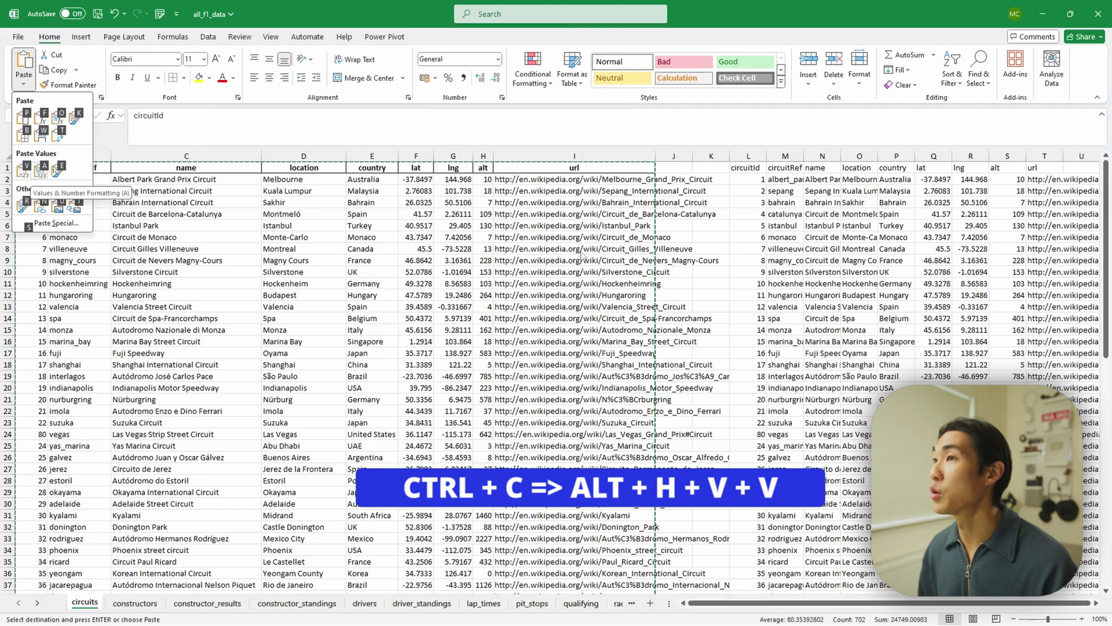
{"action": "key", "text": "v"}
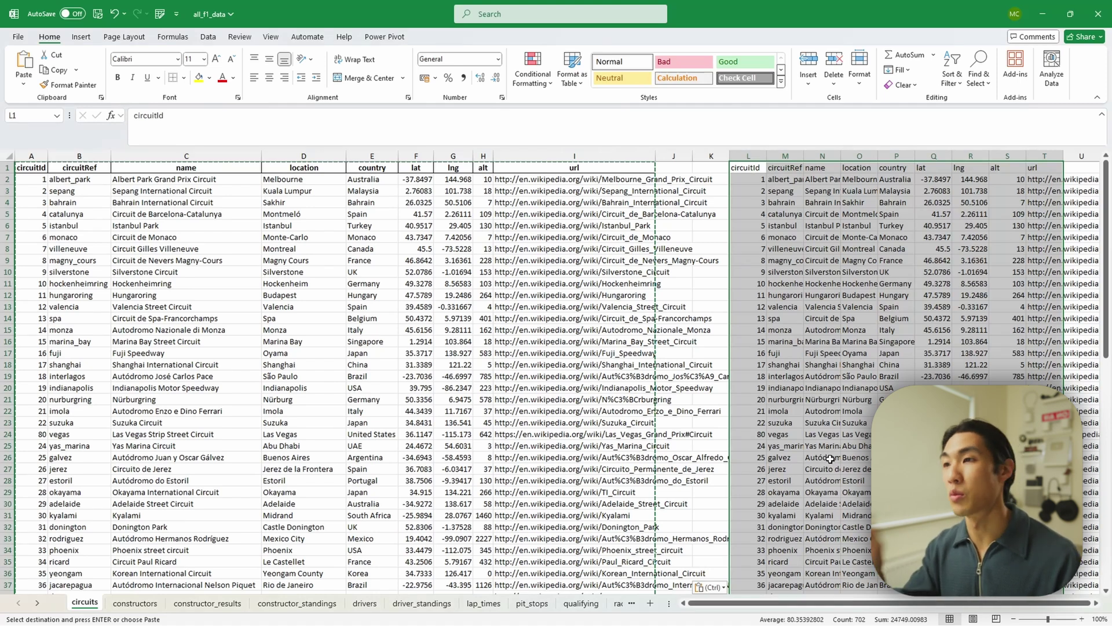
- Undo the duplicate paste and cancel the copy marquee
{"action": "left_click", "coordinate": [821, 424]}
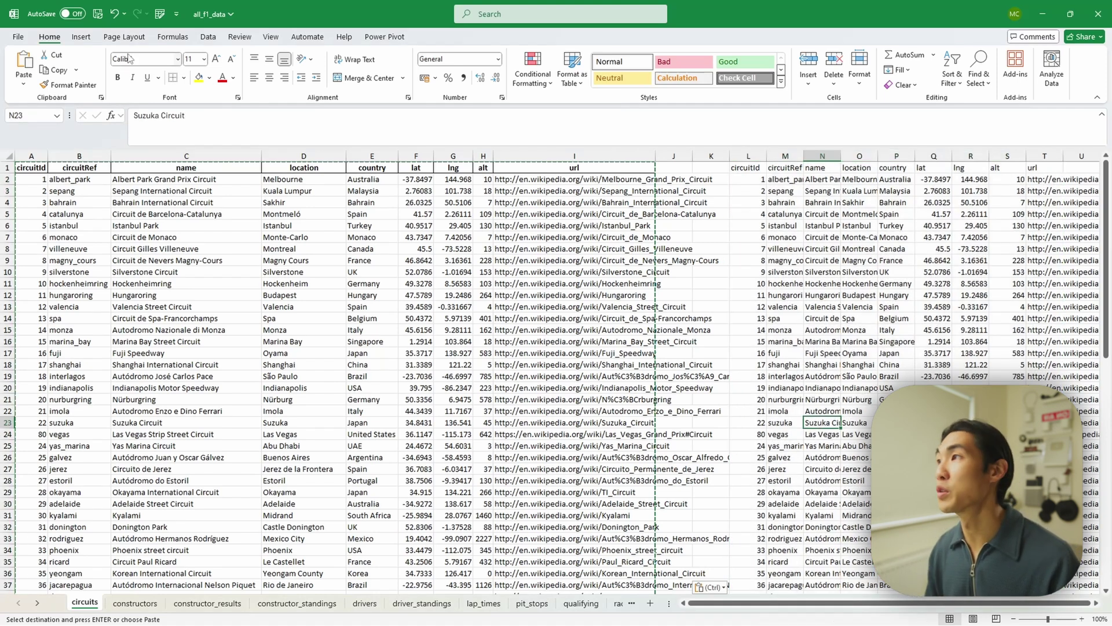
{"action": "left_click", "coordinate": [114, 14]}
{"action": "left_click", "coordinate": [679, 242]}
{"action": "key", "text": "Escape"}
{"action": "left_click", "coordinate": [339, 378]}
- Apply the € Euro accounting format to lat and lng values in F2:G78
{"action": "left_click", "coordinate": [418, 181]}
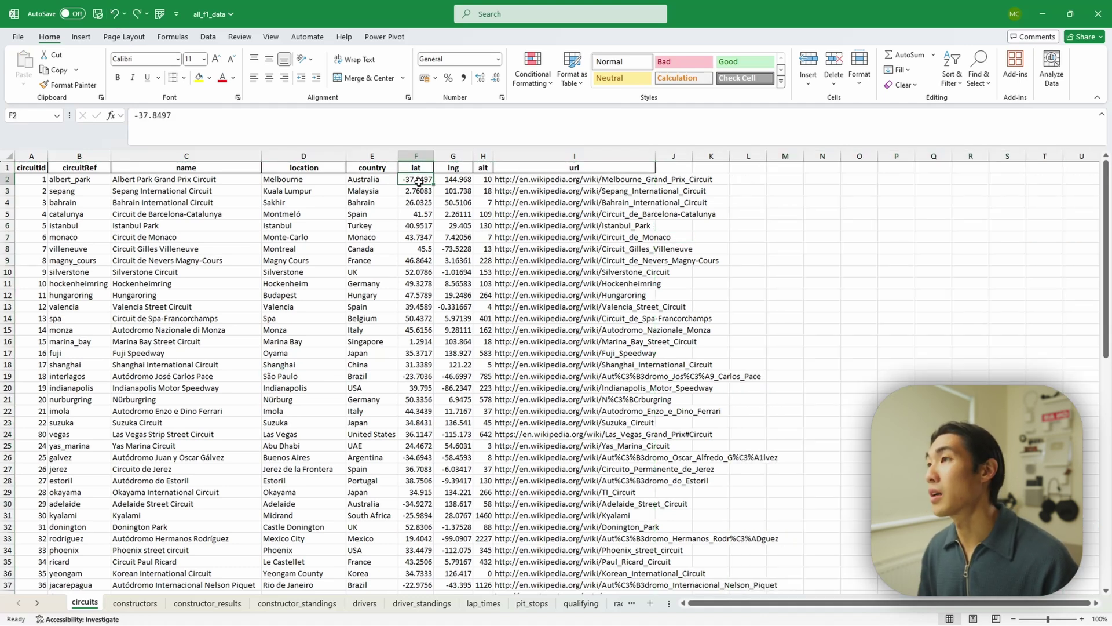
{"action": "key", "text": "shift+Right"}
{"action": "key", "text": "ctrl+shift+Down"}
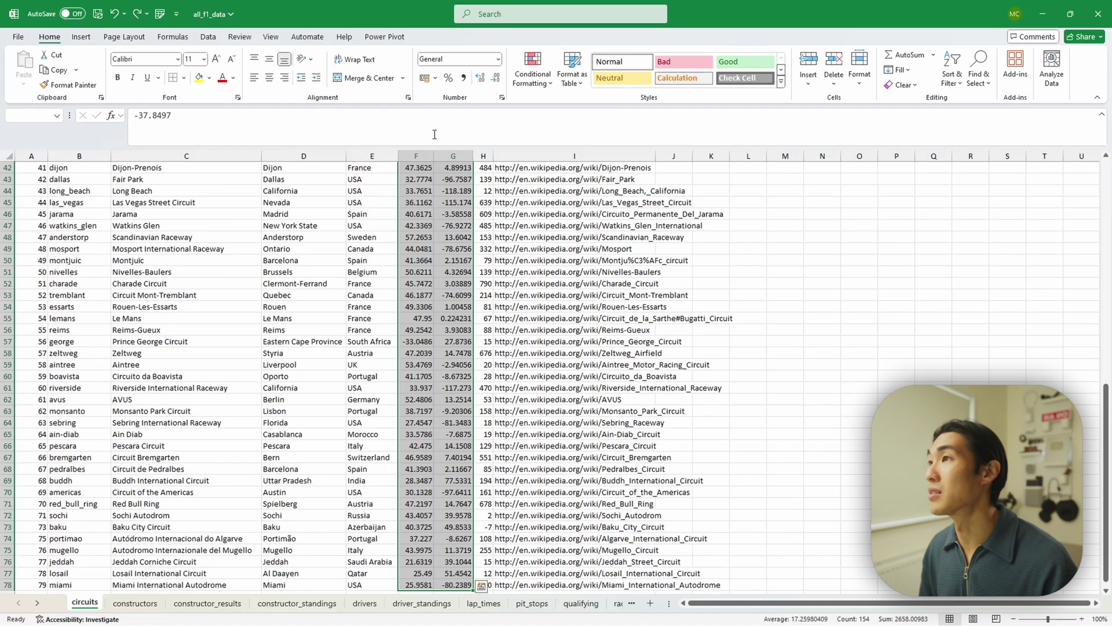
{"action": "left_click", "coordinate": [463, 80]}
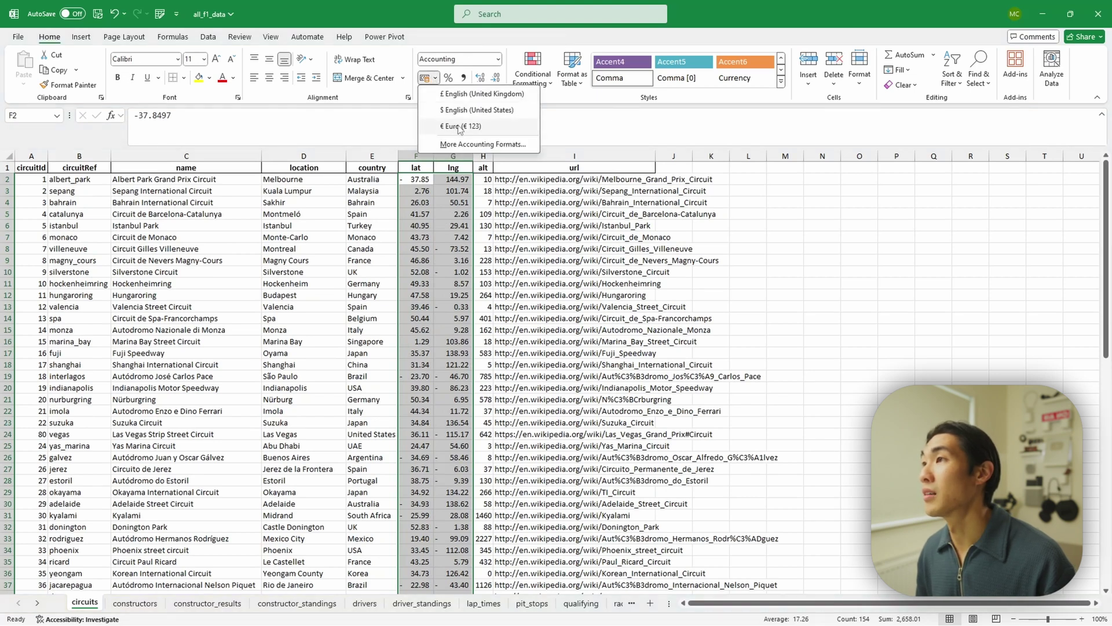
{"action": "left_click", "coordinate": [460, 126]}
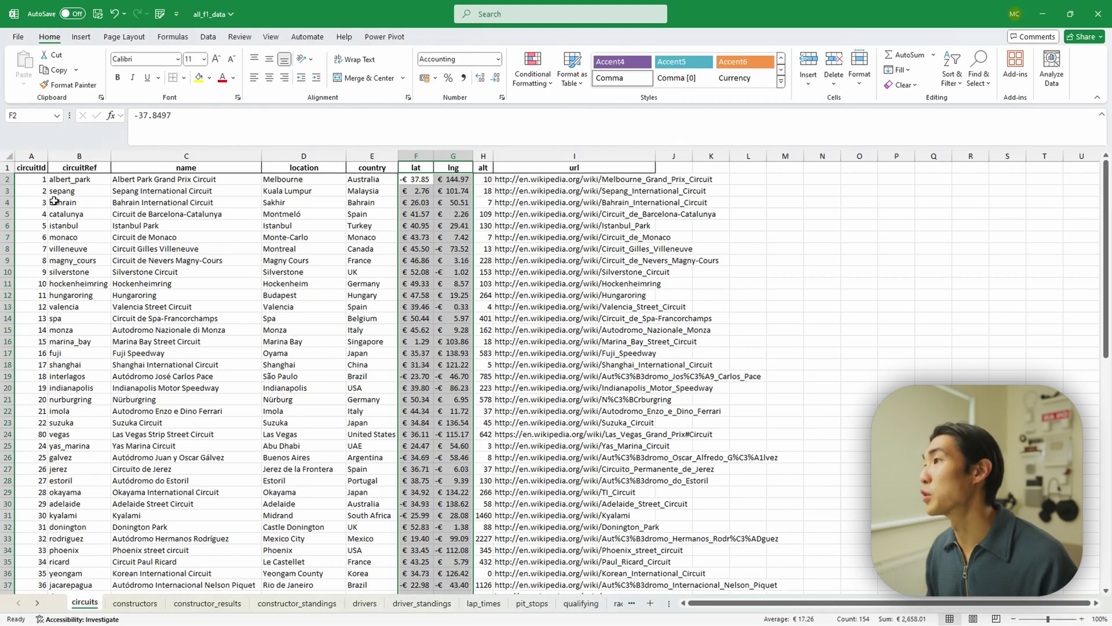
{"action": "left_click", "coordinate": [36, 181]}
{"action": "key", "text": "Right"}
{"action": "key", "text": "Right"}
- Select the circuitRef values B2:B78
{"action": "key", "text": "Left"}
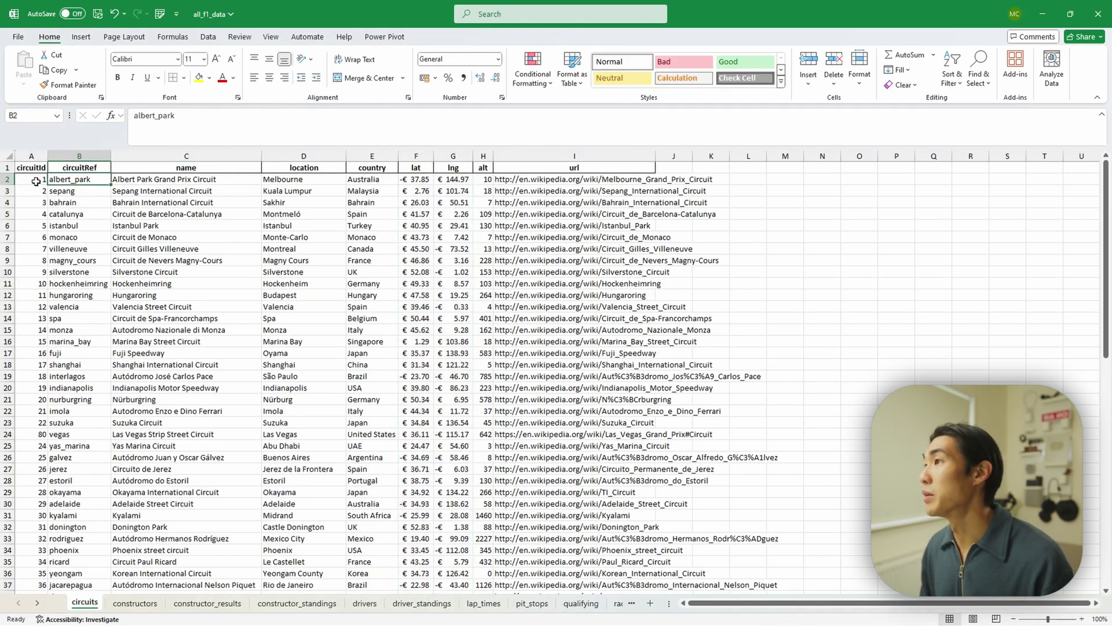
{"action": "key", "text": "Right"}
{"action": "key", "text": "ctrl+shift+Down"}
{"action": "scroll", "coordinate": [223, 268], "scroll_direction": "up", "scroll_amount": 14}
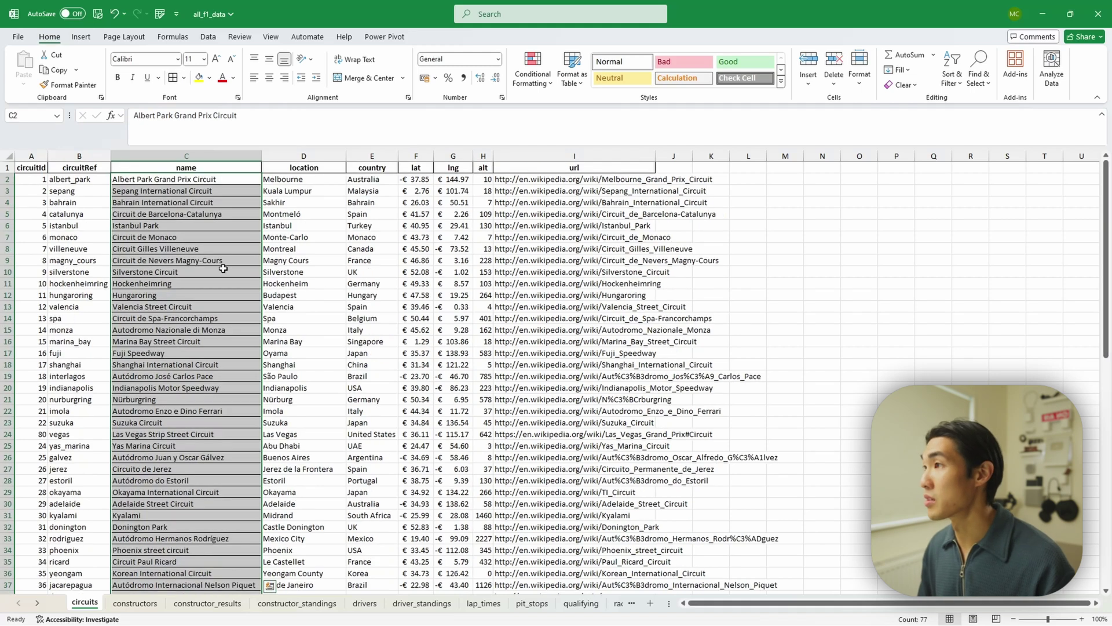
{"action": "left_click", "coordinate": [36, 182]}
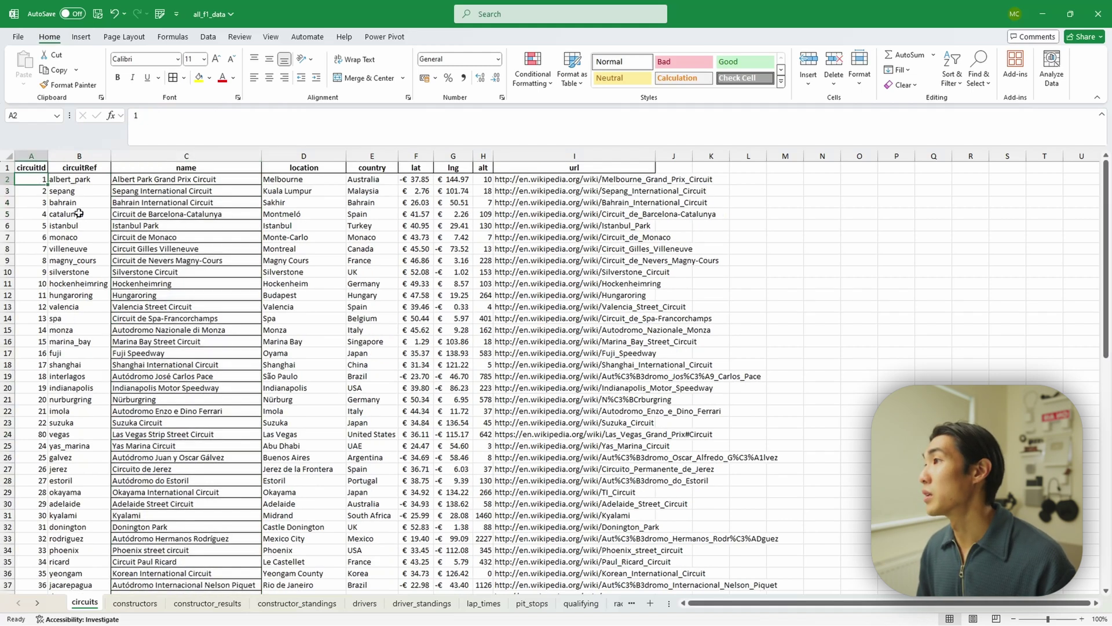
{"action": "left_click", "coordinate": [72, 183]}
{"action": "key", "text": "Right"}
{"action": "key", "text": "Left"}
{"action": "key", "text": "Left"}
{"action": "left_click", "coordinate": [72, 183]}
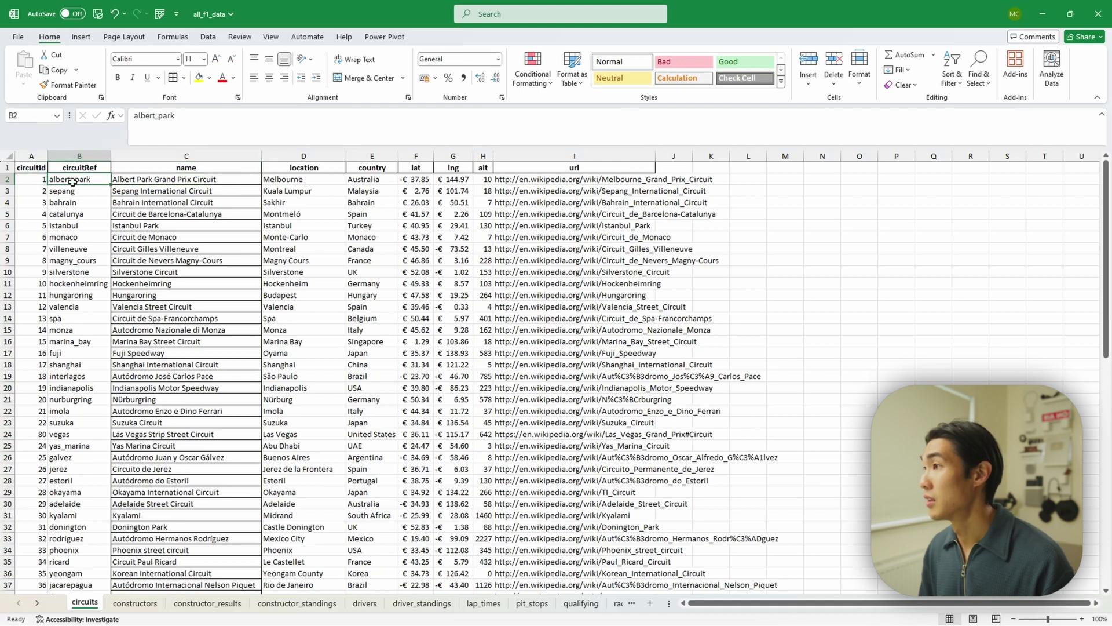
{"action": "key", "text": "ctrl+shift+Down"}
{"action": "key", "text": "ctrl+BackSpace"}
- Make the circuitRef values bold with a yellow fill in Format Cells
{"action": "key", "text": "ctrl+1"}
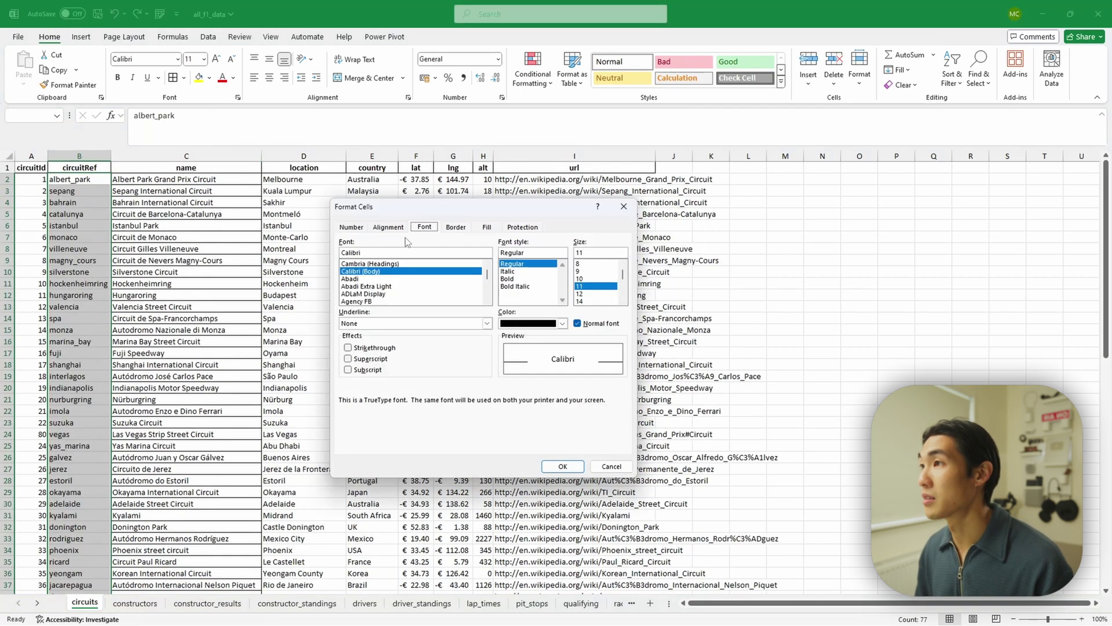
{"action": "key", "text": "ctrl+b"}
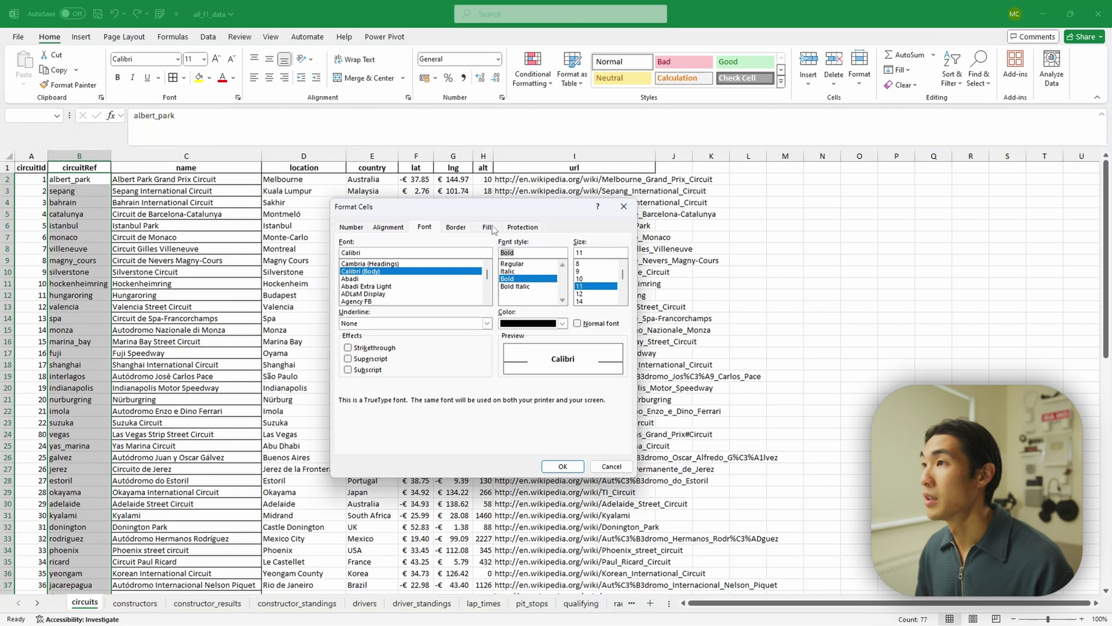
{"action": "left_click", "coordinate": [487, 227]}
{"action": "left_click", "coordinate": [381, 341]}
{"action": "left_click", "coordinate": [563, 466]}
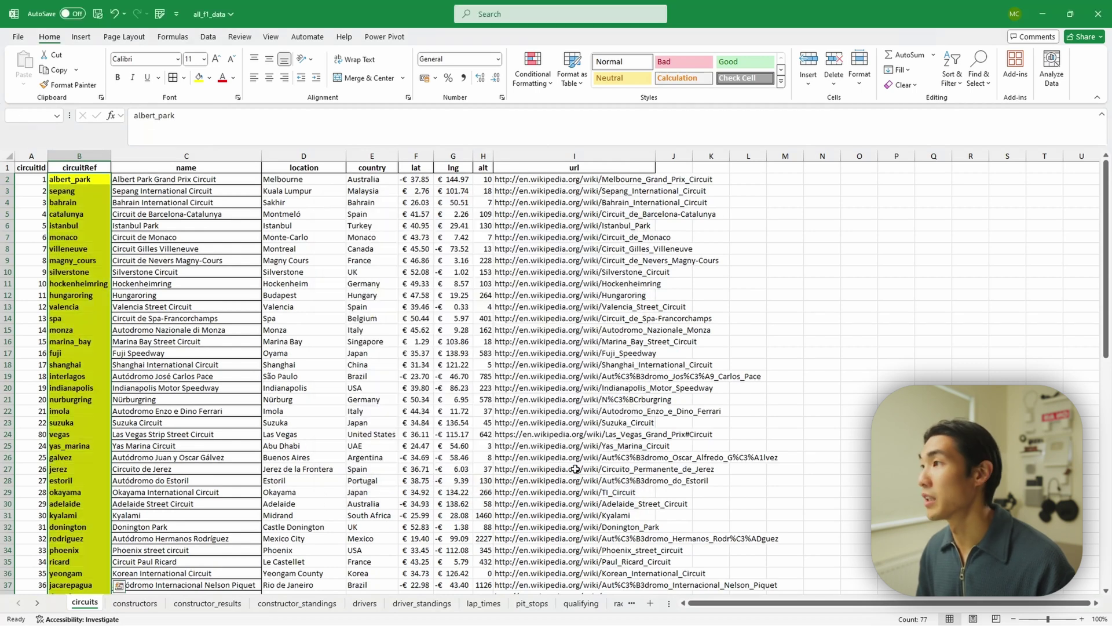
- Select the whole circuits table A1:I78 and copy it
{"action": "left_click", "coordinate": [125, 235]}
{"action": "left_click", "coordinate": [453, 295]}
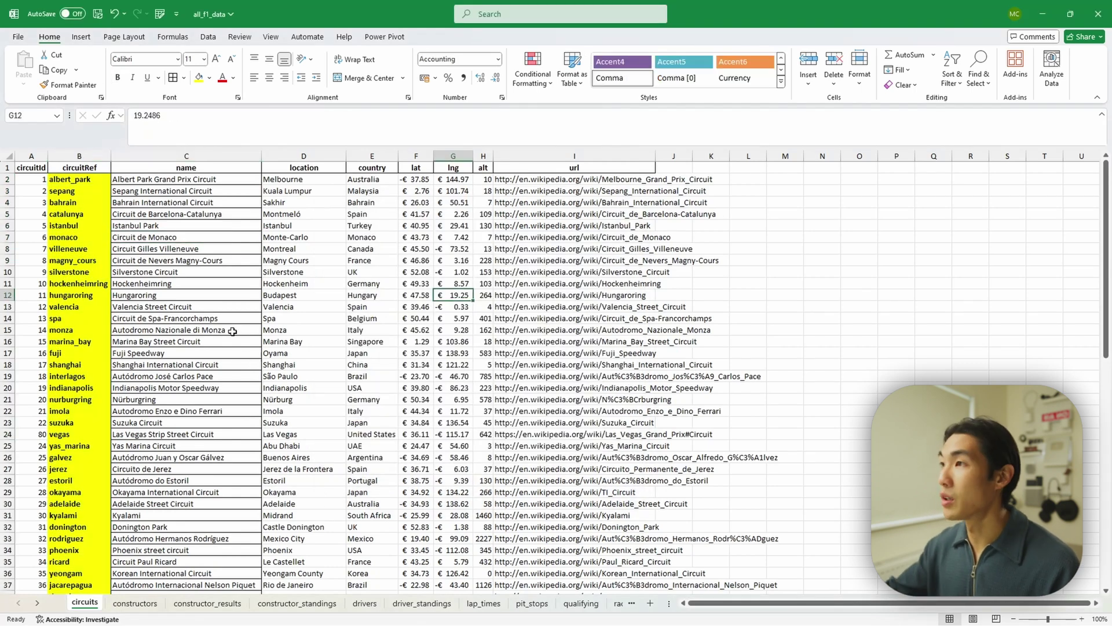
{"action": "left_click", "coordinate": [35, 170]}
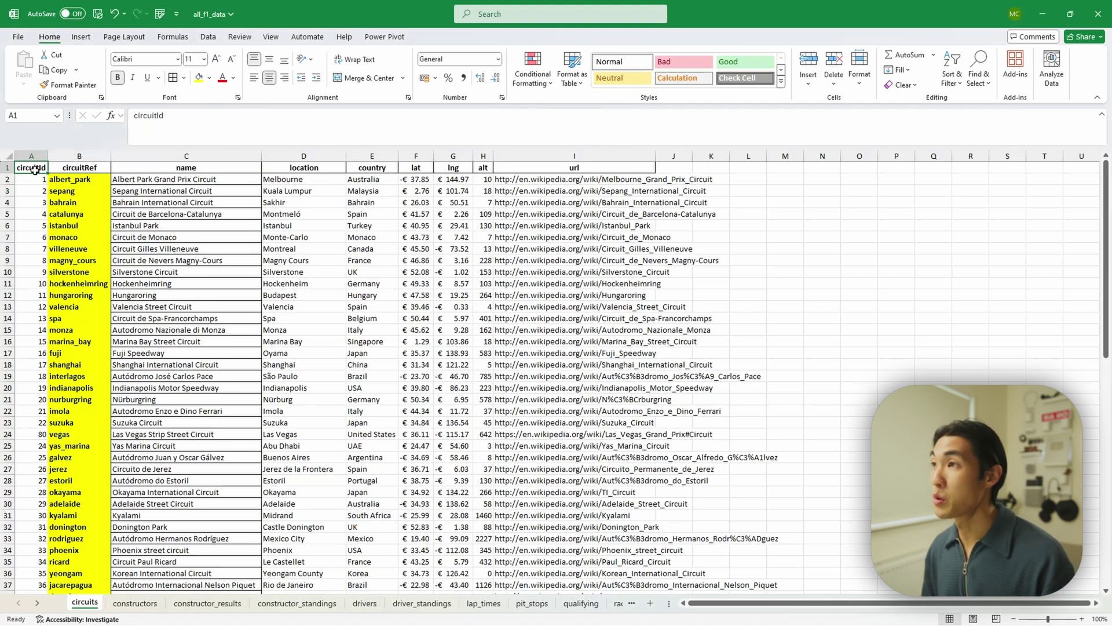
{"action": "key", "text": "ctrl+shift+Right"}
{"action": "key", "text": "ctrl+shift+Down"}
{"action": "key", "text": "ctrl+c"}
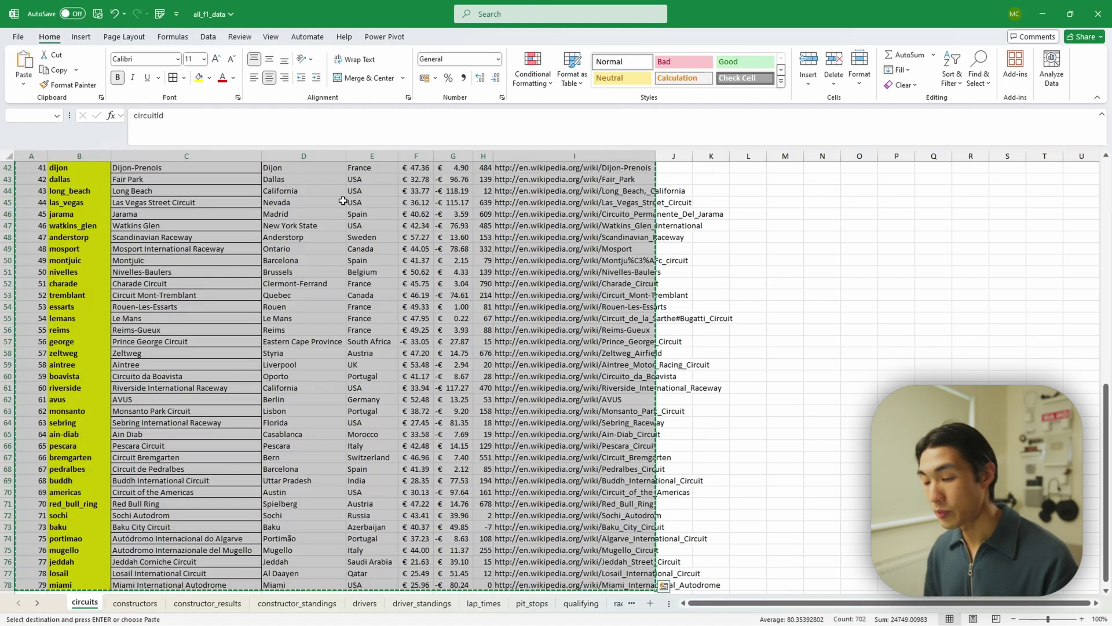
- Paste the copied circuits table as plain values at L1 using Alt, H, V, V
{"action": "key", "text": "ctrl+Home"}
{"action": "key", "text": "Right"}
{"action": "key", "text": "Right"}
{"action": "key", "text": "Right"}
{"action": "key", "text": "Right"}
{"action": "key", "text": "Right"}
{"action": "key", "text": "Right"}
{"action": "key", "text": "Right"}
{"action": "key", "text": "Right"}
{"action": "key", "text": "Right"}
{"action": "key", "text": "Right"}
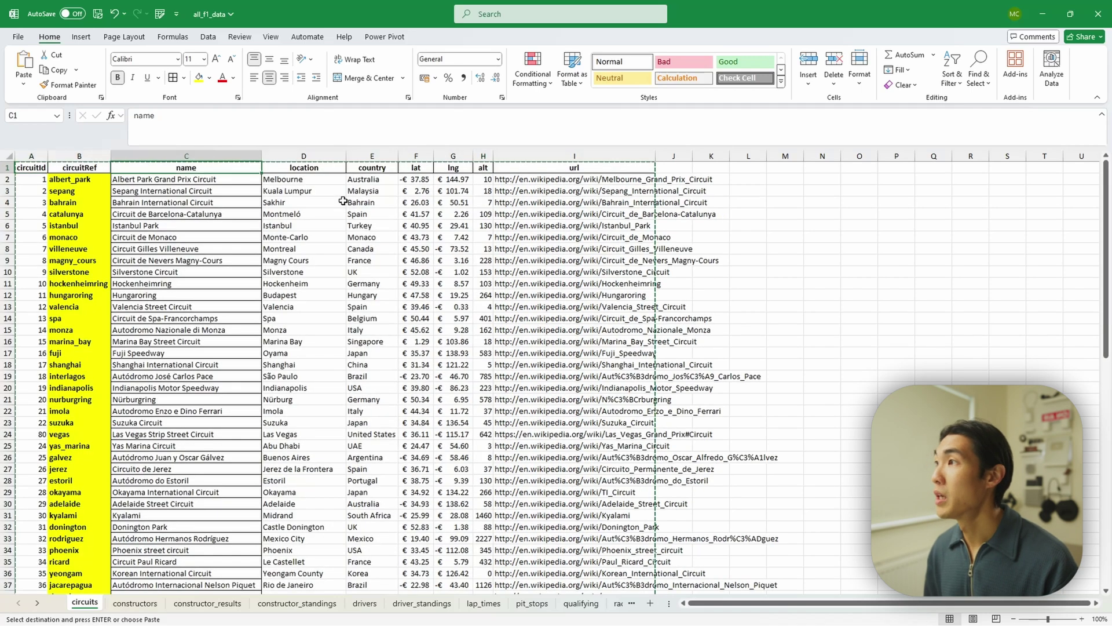
{"action": "key", "text": "Right"}
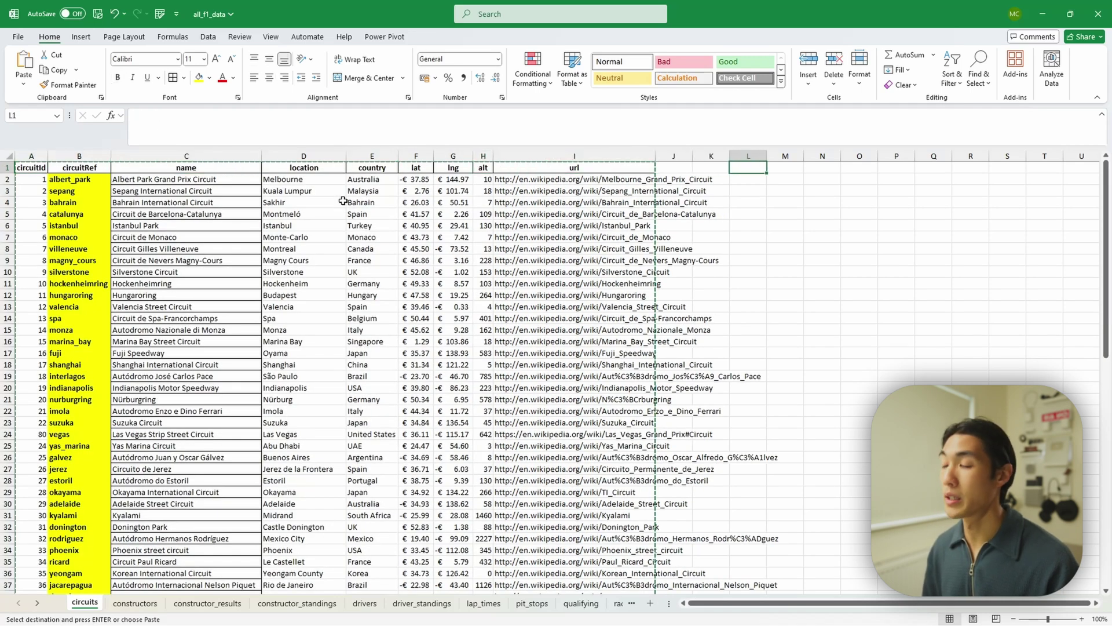
{"action": "key", "text": "alt"}
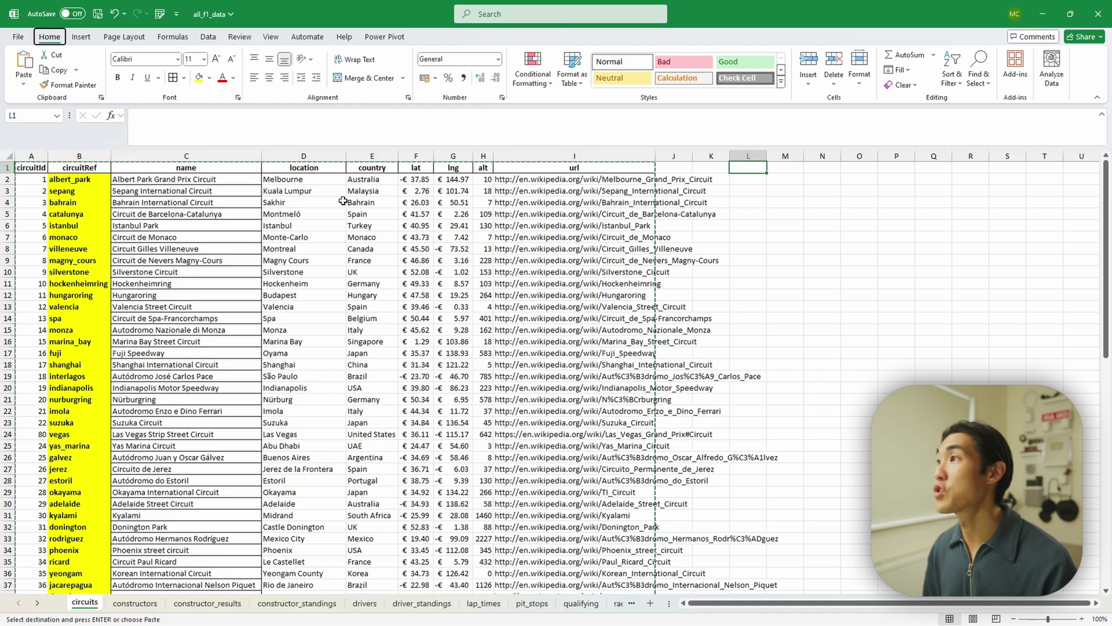
{"action": "key", "text": "h"}
{"action": "key", "text": "v"}
{"action": "key", "text": "v"}
- Drag-select parts of the pasted block from L1, then deselect it
{"action": "left_click", "coordinate": [941, 256]}
{"action": "left_click_drag", "start_coordinate": [747, 172], "coordinate": [1048, 515]}
{"action": "left_click", "coordinate": [747, 167]}
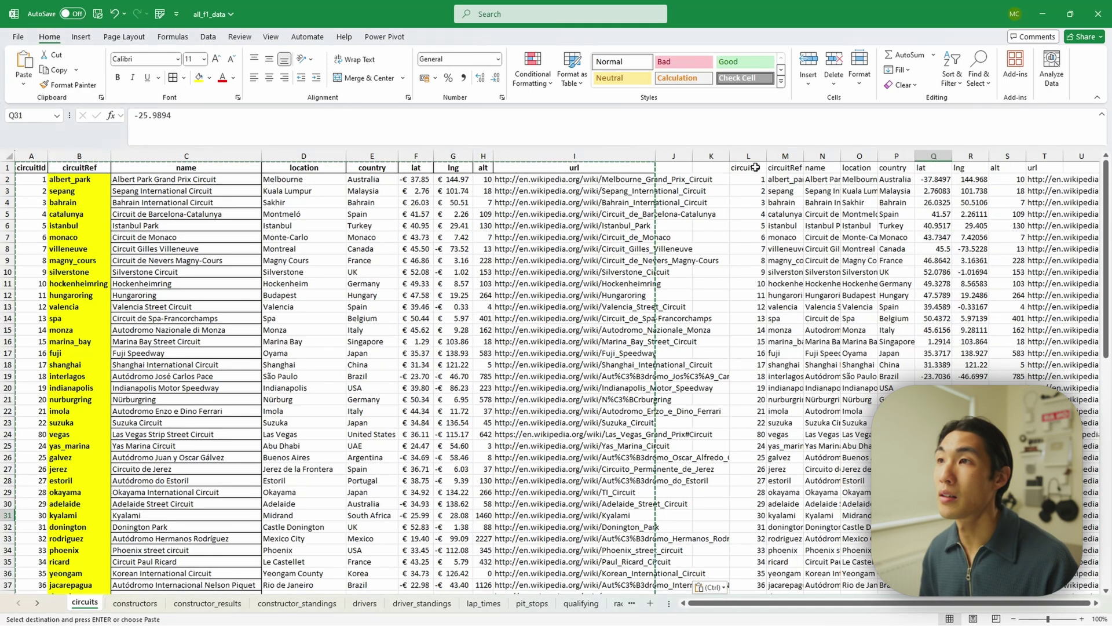
{"action": "left_click_drag", "start_coordinate": [747, 168], "coordinate": [1043, 447]}
{"action": "left_click", "coordinate": [934, 526]}
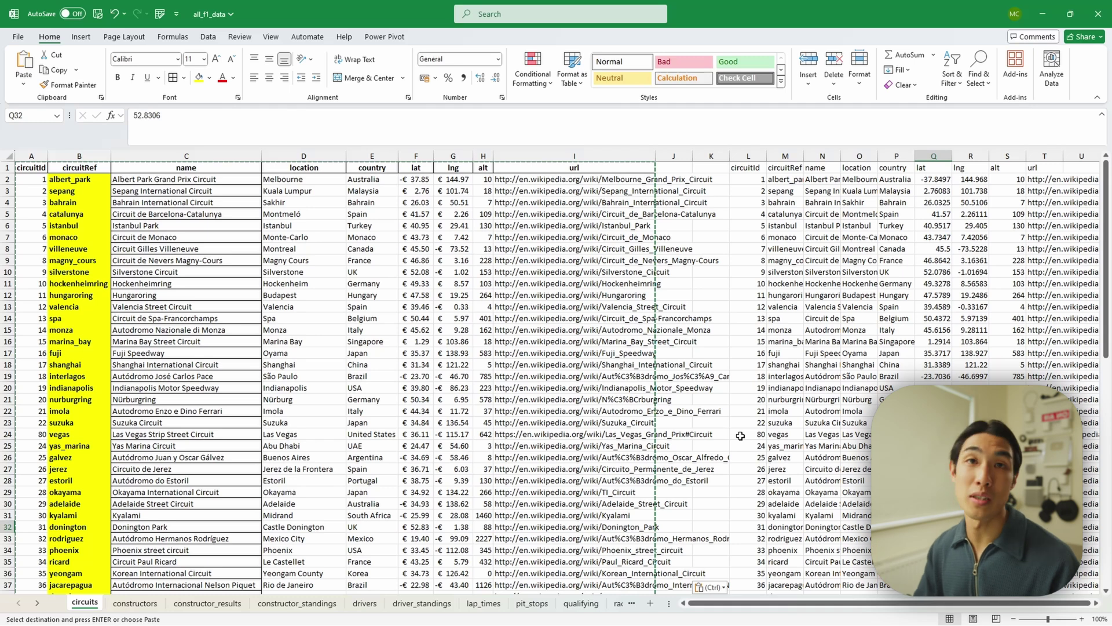
- Cancel the copy, switch to the constructors sheet and select B2 (mclaren)
{"action": "key", "text": "Escape"}
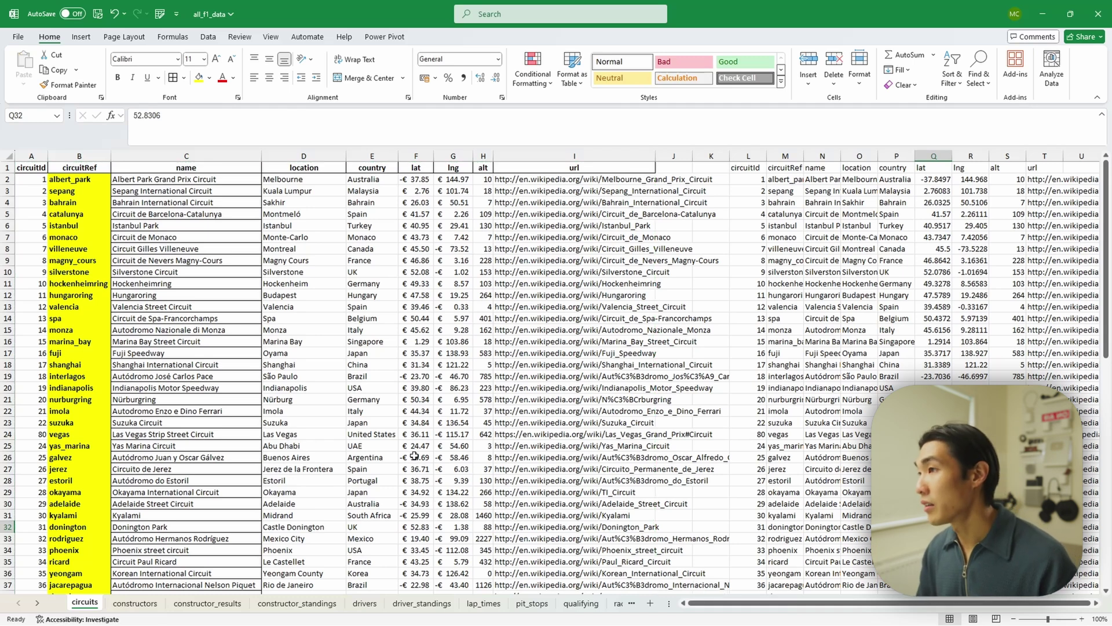
{"action": "left_click", "coordinate": [150, 606]}
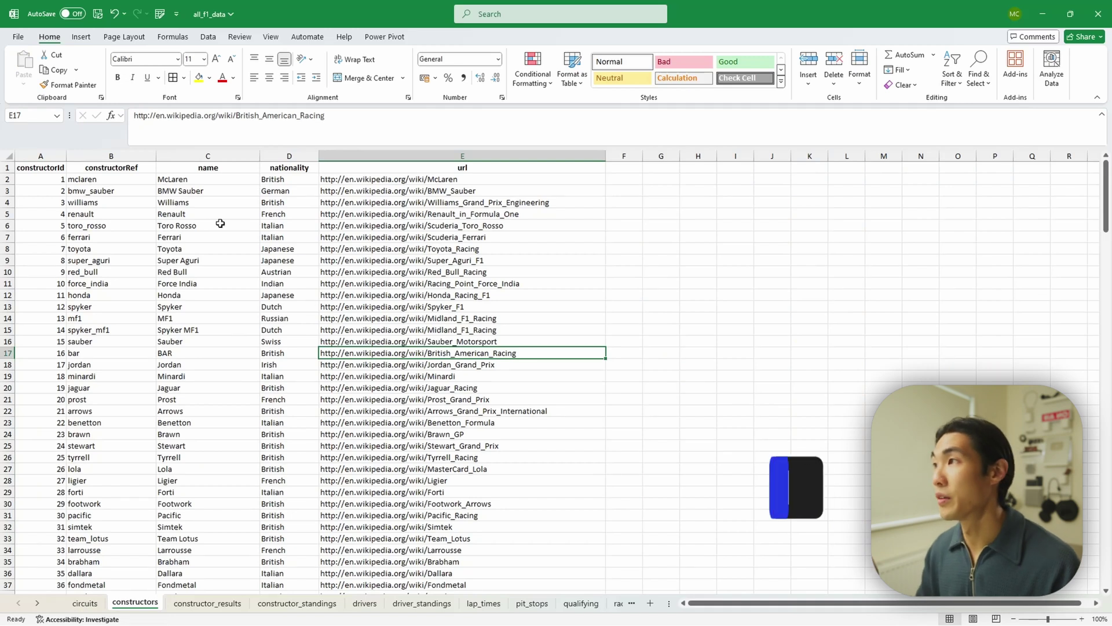
{"action": "left_click", "coordinate": [133, 178]}
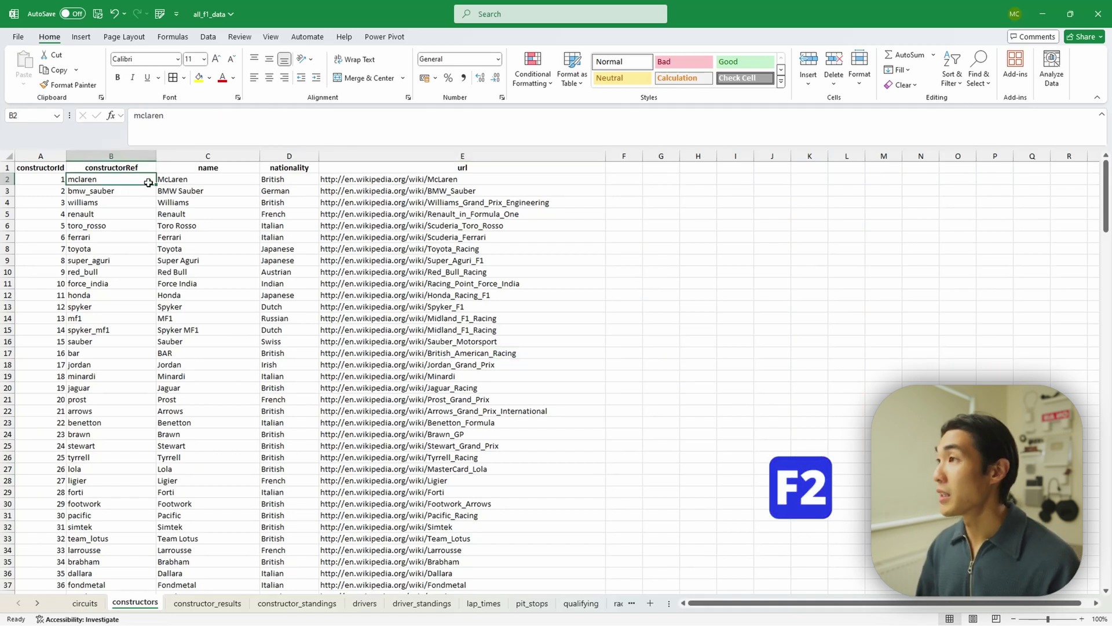
- Trial-edit B2 with test text, then remove it so B2 still reads mclaren
{"action": "key", "text": "F2"}
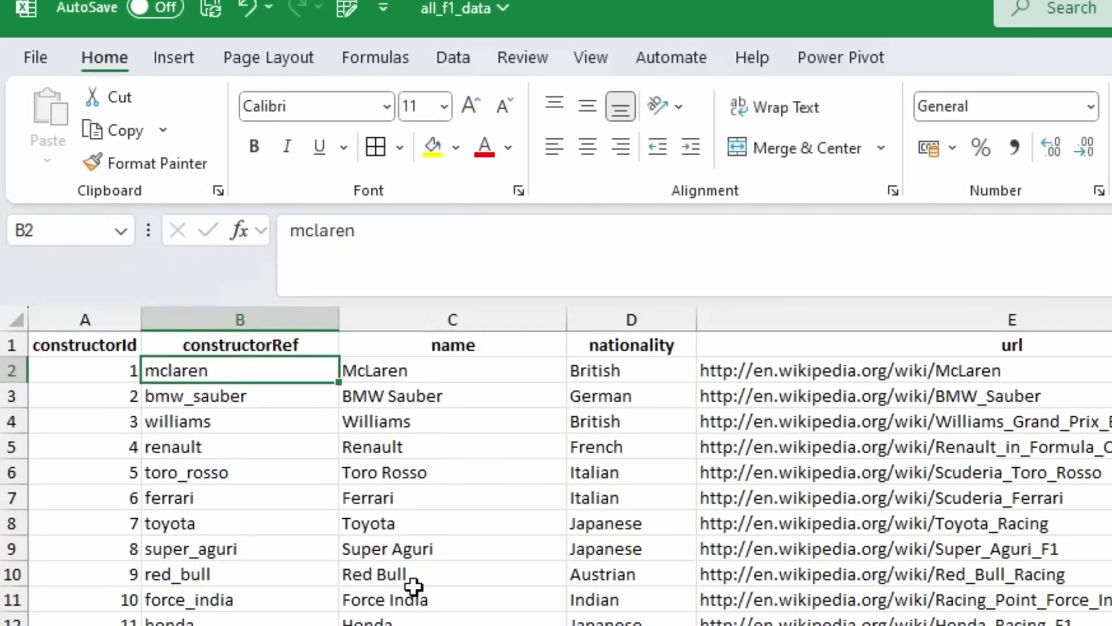
{"action": "scroll", "coordinate": [414, 587], "scroll_direction": "up", "scroll_amount": 3}
{"action": "scroll", "coordinate": [414, 587], "scroll_direction": "up", "scroll_amount": 1}
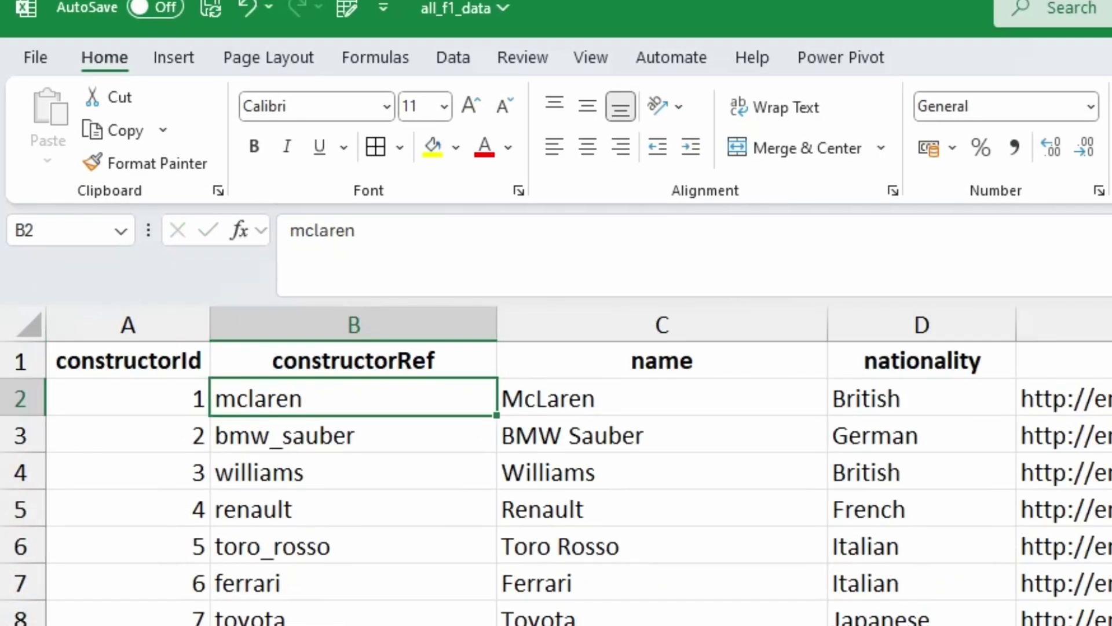
{"action": "key", "text": "F2"}
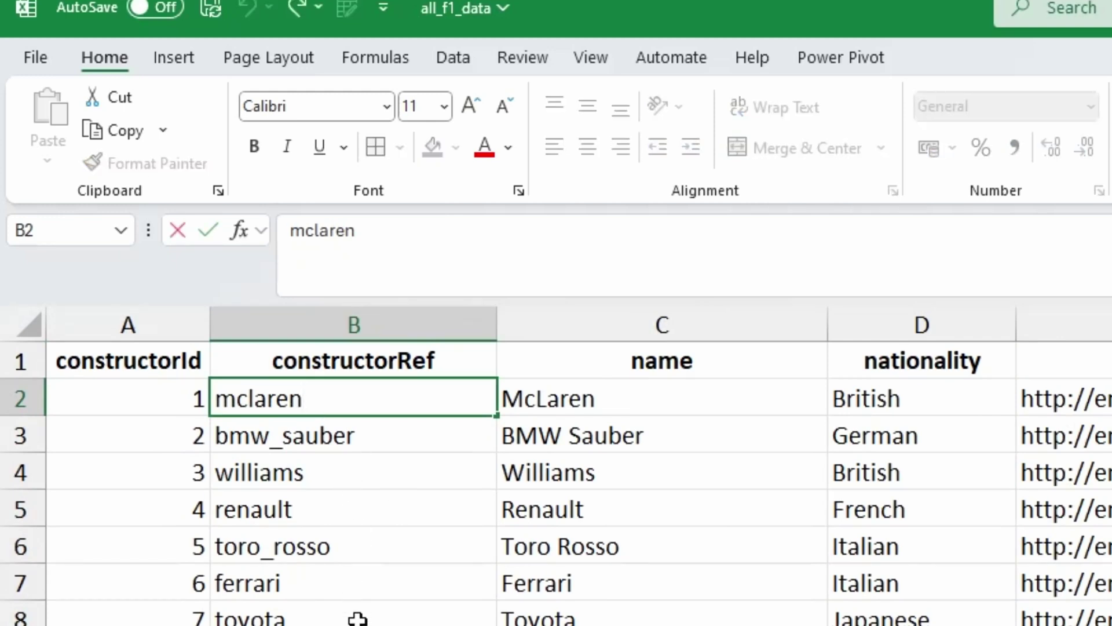
{"action": "key", "text": "Escape"}
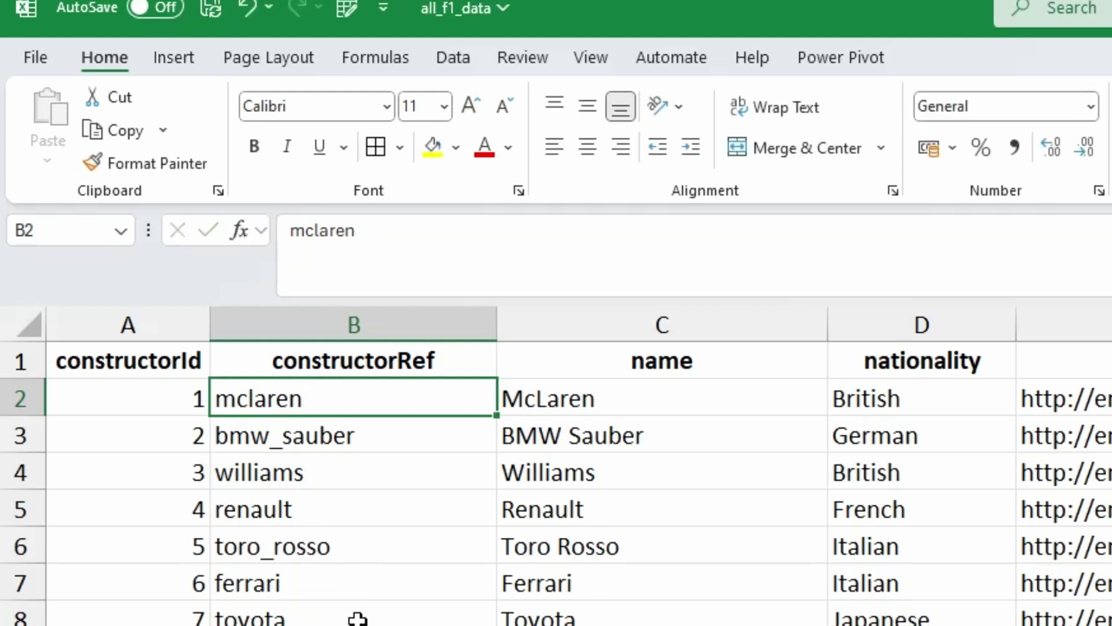
{"action": "key", "text": "F2"}
{"action": "type", "text": "fdsafdsaffdsaf"}
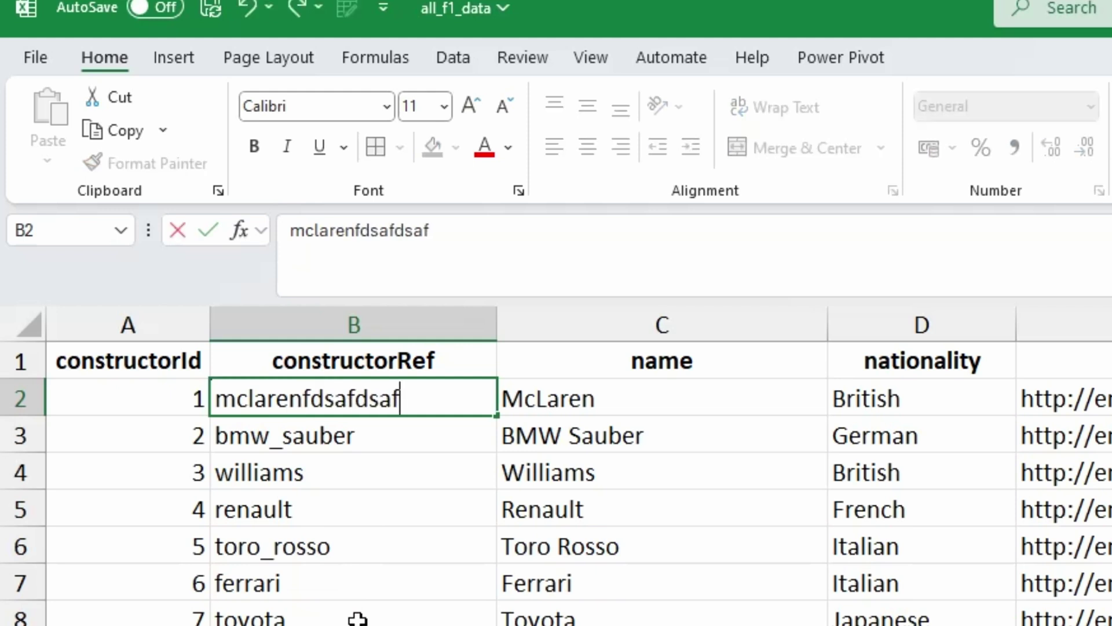
{"action": "key", "text": "BackSpace"}
{"action": "key", "text": "BackSpace"}
{"action": "key", "text": "BackSpace"}
{"action": "key", "text": "BackSpace"}
{"action": "key", "text": "BackSpace"}
{"action": "key", "text": "BackSpace"}
{"action": "key", "text": "BackSpace"}
{"action": "key", "text": "BackSpace"}
{"action": "key", "text": "BackSpace"}
{"action": "key", "text": "BackSpace"}
{"action": "key", "text": "BackSpace"}
{"action": "key", "text": "BackSpace"}
{"action": "key", "text": "BackSpace"}
{"action": "key", "text": "BackSpace"}
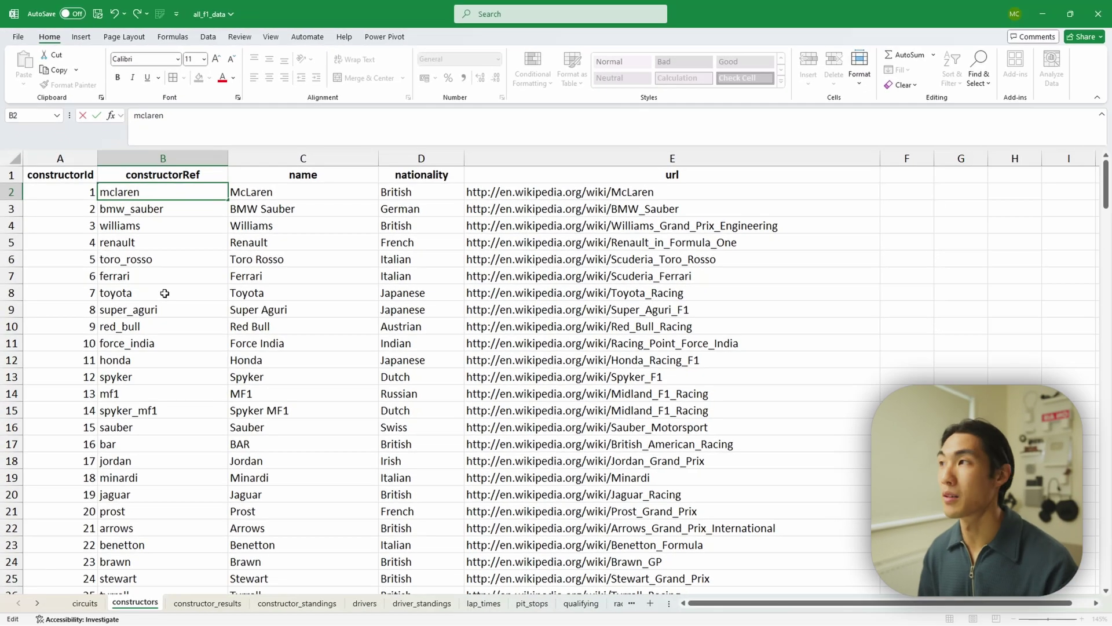
- Enter =B2&C2&D2 in F2 to join constructorRef, name and nationality, and autofit column F
{"action": "key", "text": "Escape"}
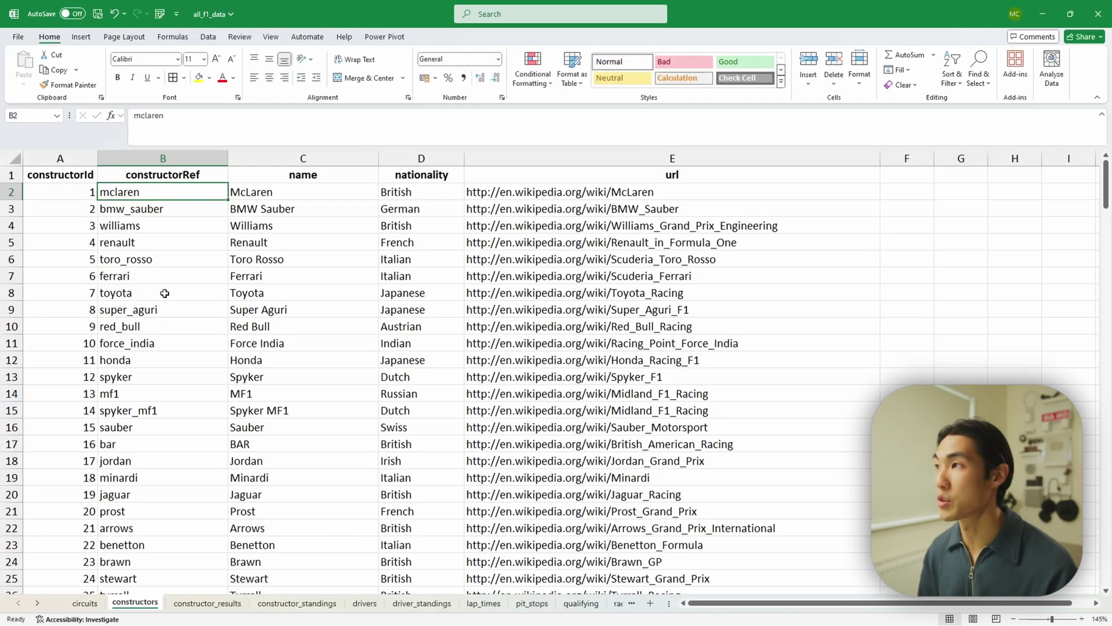
{"action": "left_click", "coordinate": [891, 196]}
{"action": "type", "text": "="}
{"action": "key", "text": "Left"}
{"action": "key", "text": "Left"}
{"action": "key", "text": "Left"}
{"action": "key", "text": "Left"}
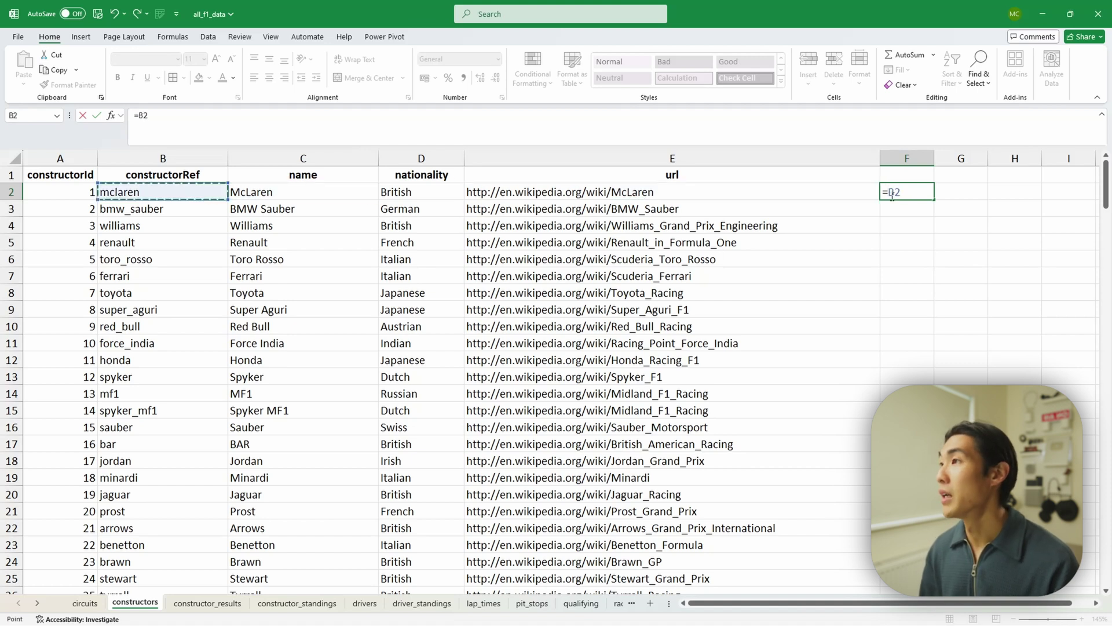
{"action": "type", "text": "&"}
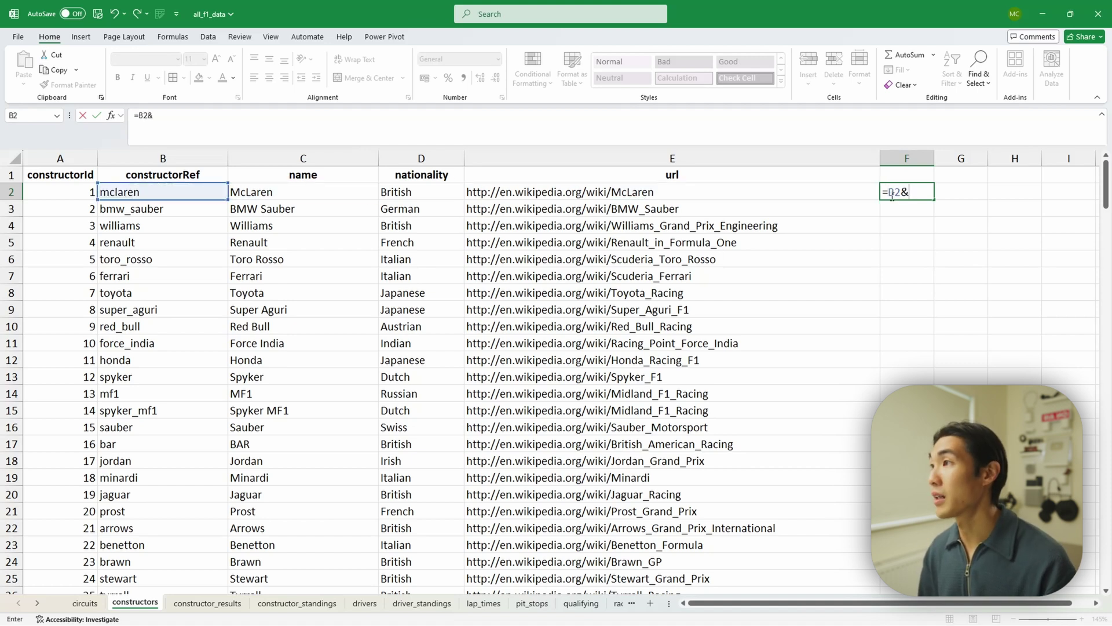
{"action": "key", "text": "Left"}
{"action": "key", "text": "Left"}
{"action": "key", "text": "Left"}
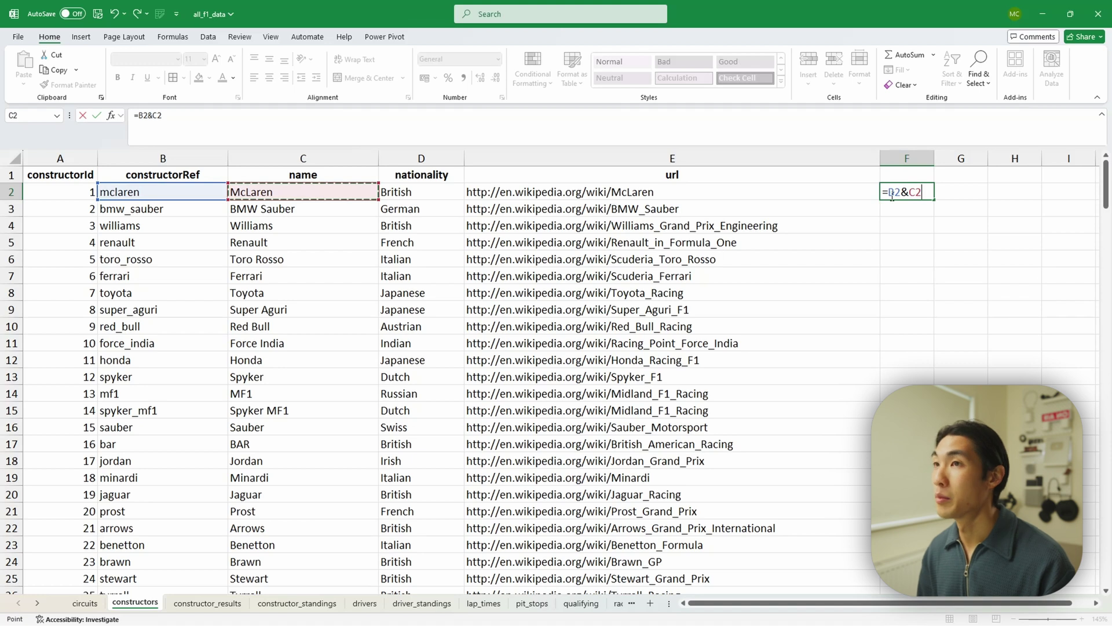
{"action": "type", "text": "&"}
{"action": "key", "text": "Left"}
{"action": "key", "text": "Left"}
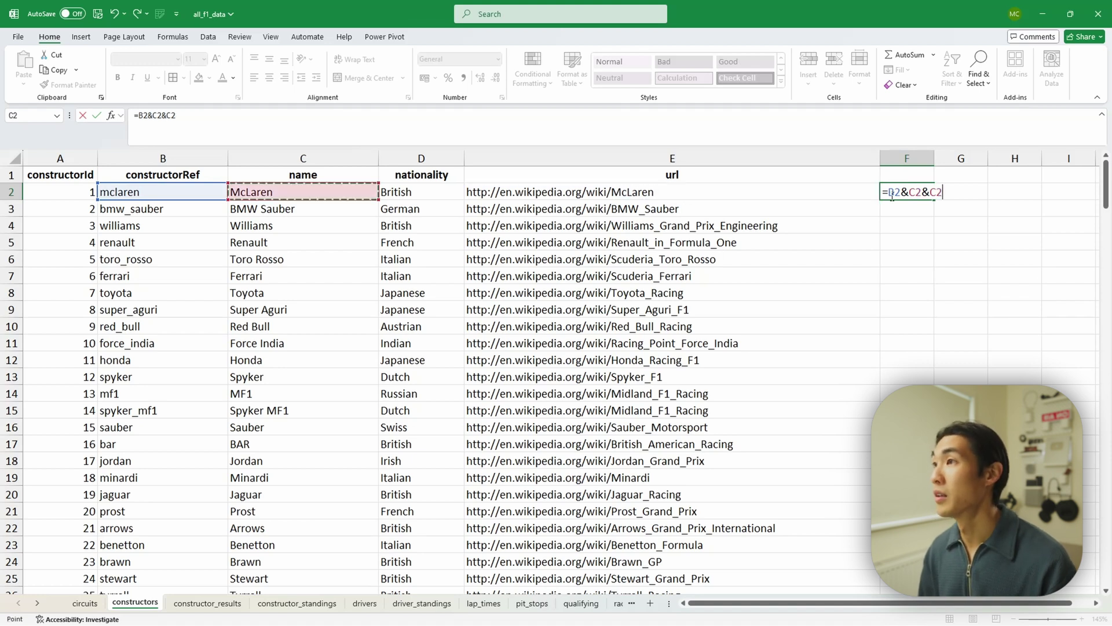
{"action": "key", "text": "Return"}
{"action": "key", "text": "Up"}
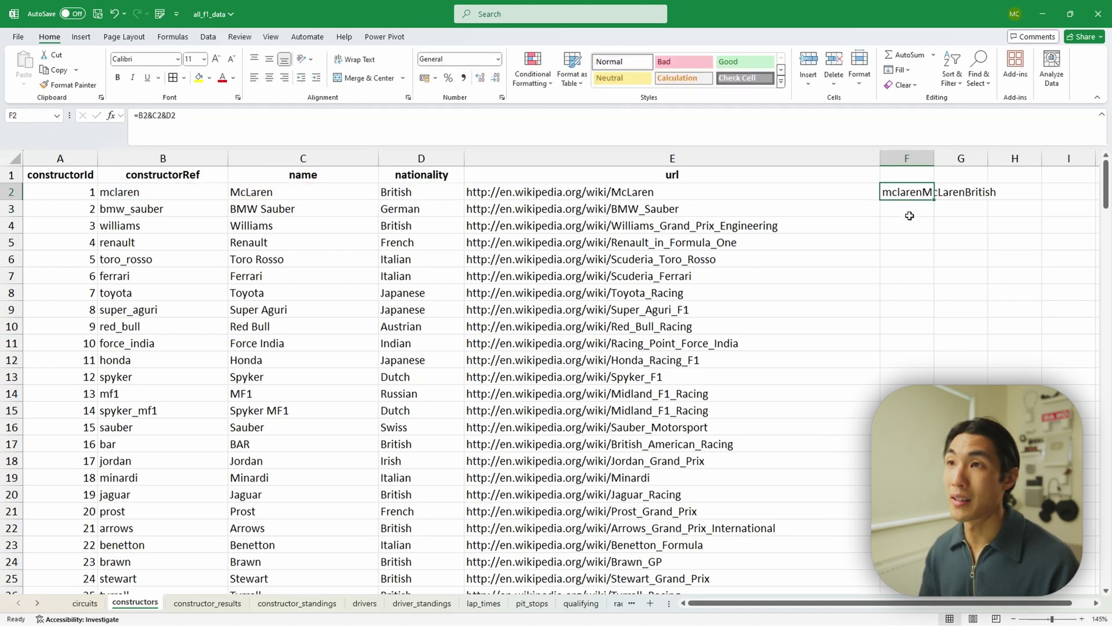
{"action": "double_click", "coordinate": [934, 162]}
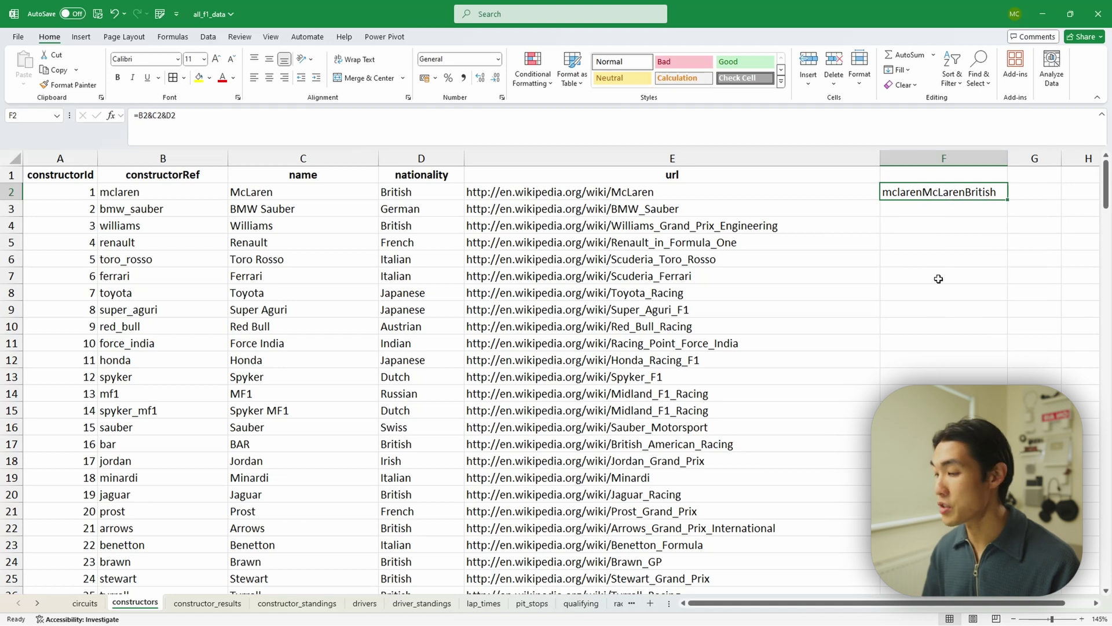
- Review the F2 formula in the formula bar without changing it
{"action": "left_click", "coordinate": [203, 120]}
{"action": "double_click", "coordinate": [169, 116]}
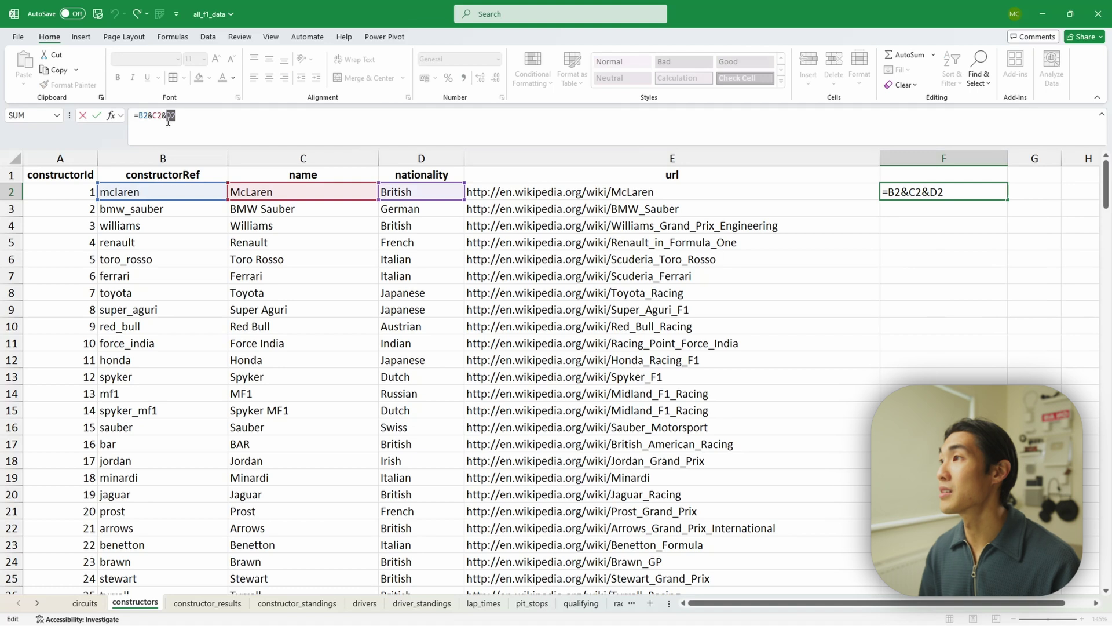
{"action": "key", "text": "Escape"}
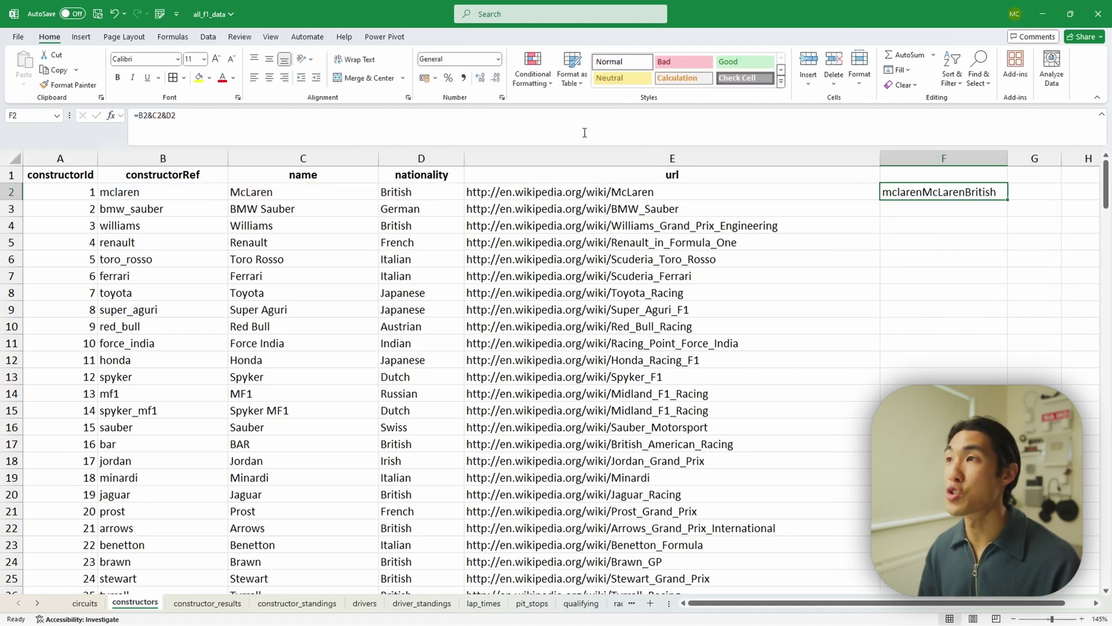
{"action": "left_click", "coordinate": [907, 274]}
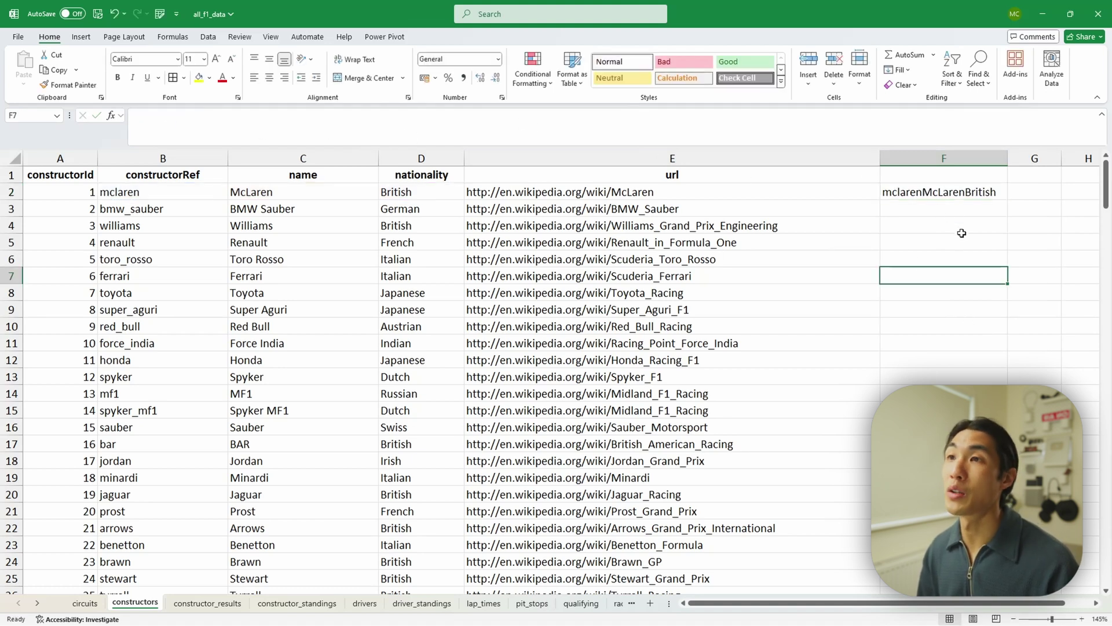
{"action": "left_click", "coordinate": [951, 197]}
{"action": "left_click", "coordinate": [228, 131]}
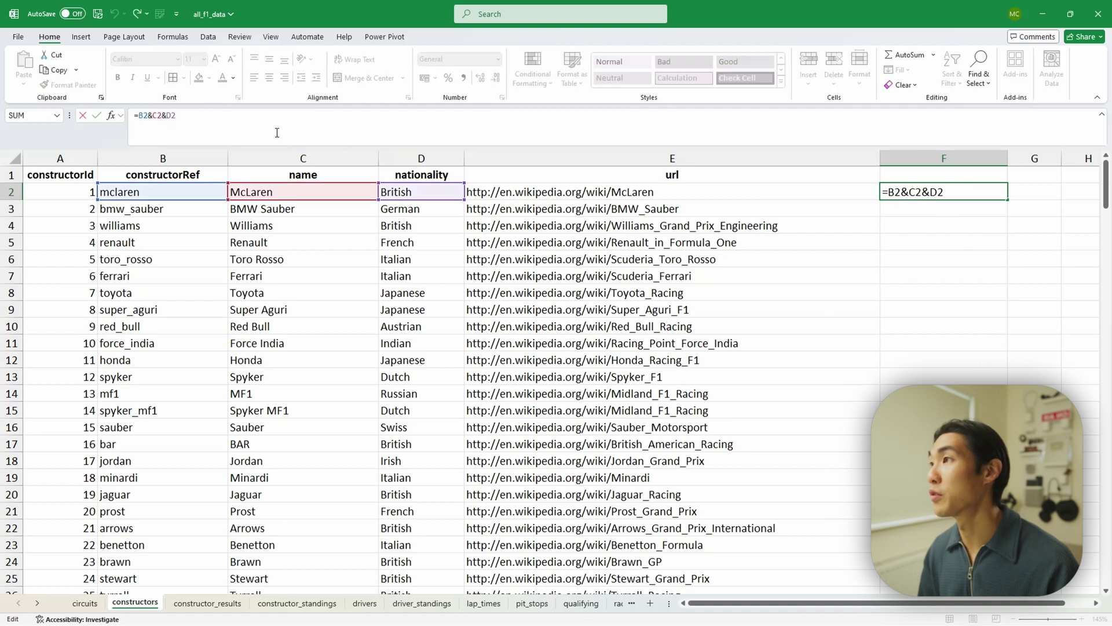
{"action": "left_click", "coordinate": [905, 280]}
{"action": "key", "text": "Up"}
{"action": "key", "text": "Up"}
{"action": "key", "text": "Up"}
{"action": "key", "text": "Up"}
{"action": "key", "text": "Up"}
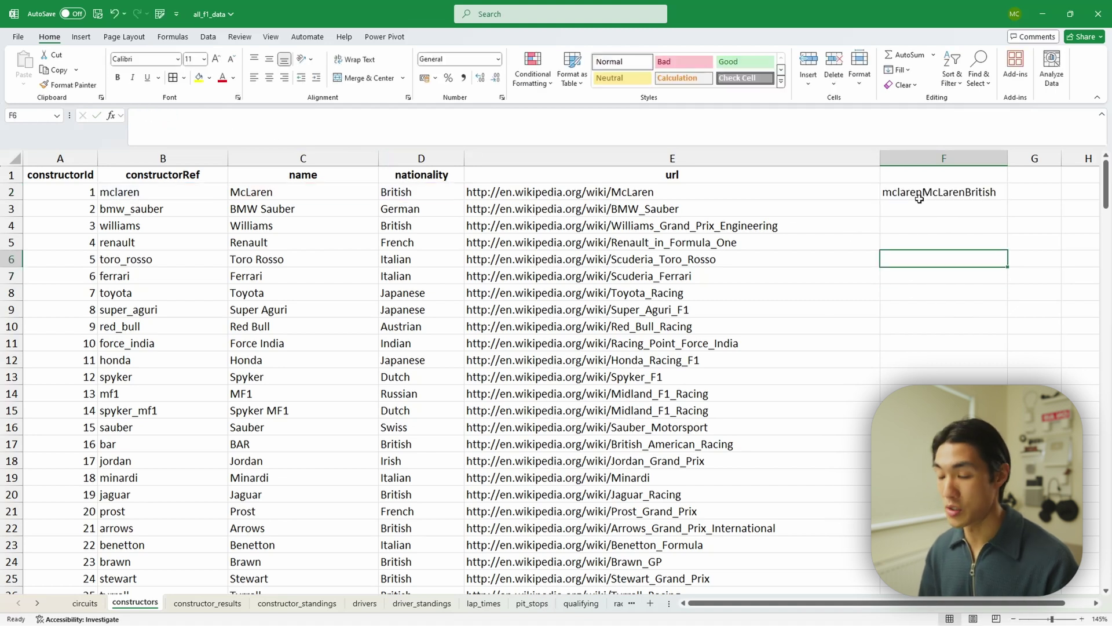
- Extend the F2 formula to =B2&C2&D2&E2 to append the url, then go to constructor_standings
{"action": "key", "text": "F2"}
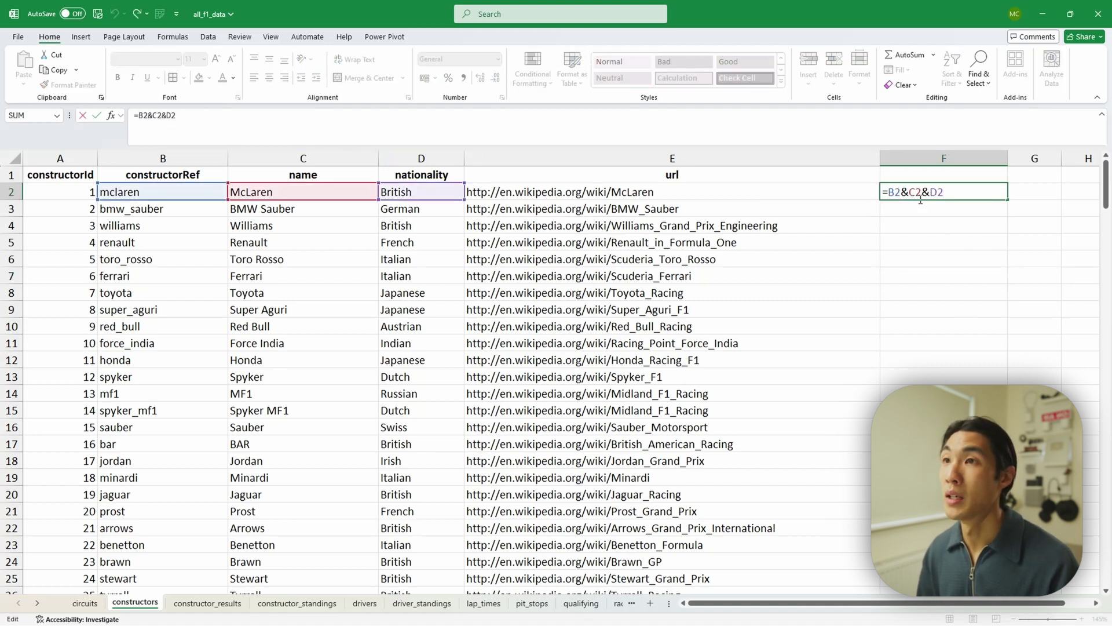
{"action": "type", "text": "&"}
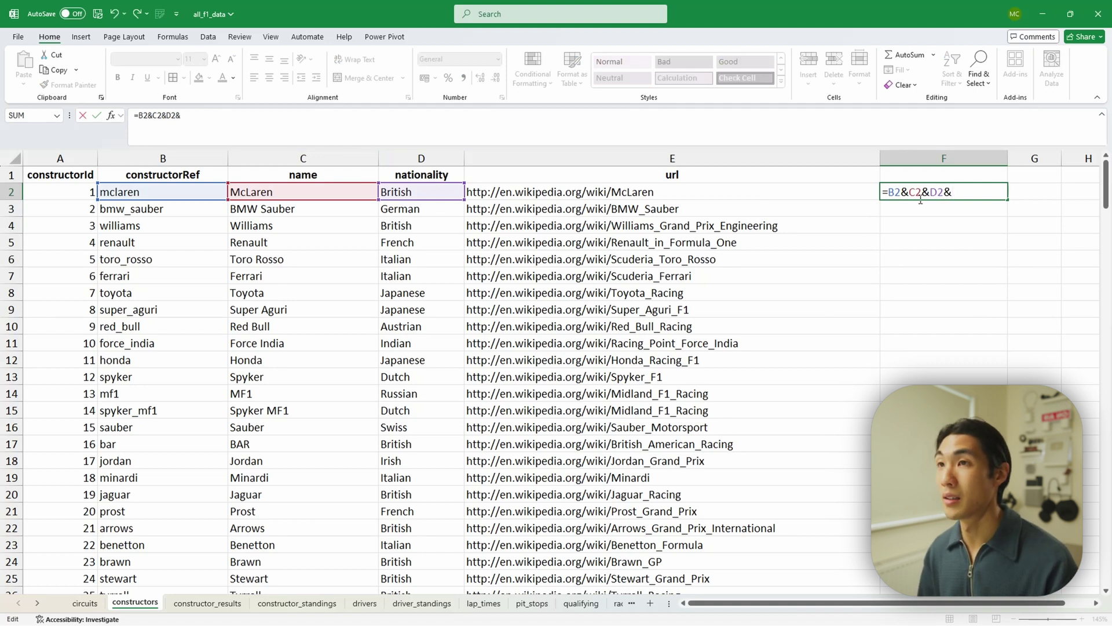
{"action": "key", "text": "Left"}
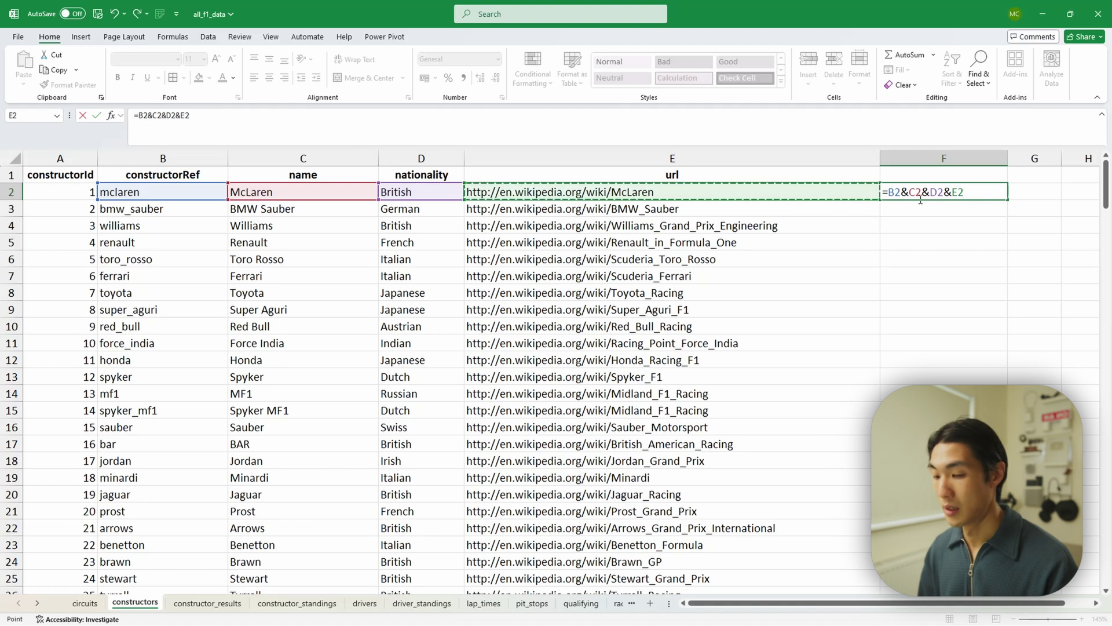
{"action": "key", "text": "Return"}
{"action": "left_click", "coordinate": [920, 199]}
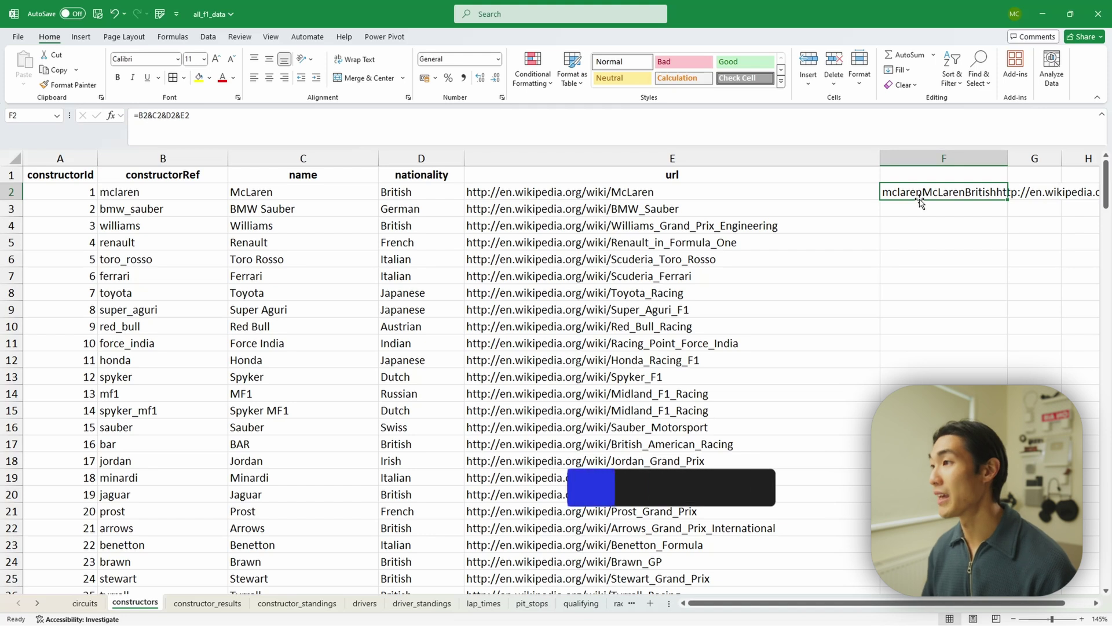
{"action": "left_click", "coordinate": [294, 605]}
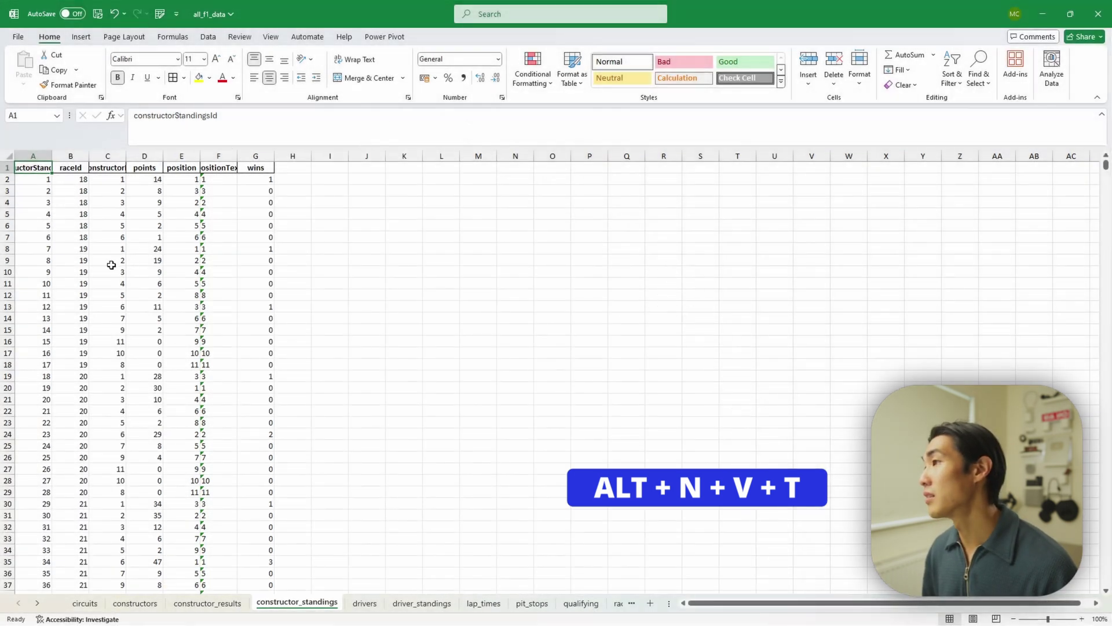
- Insert an empty PivotTable of the constructor_standings data on new Sheet6 via Alt+N+V+T, then go to drivers
{"action": "left_click", "coordinate": [94, 259]}
{"action": "left_click", "coordinate": [54, 227]}
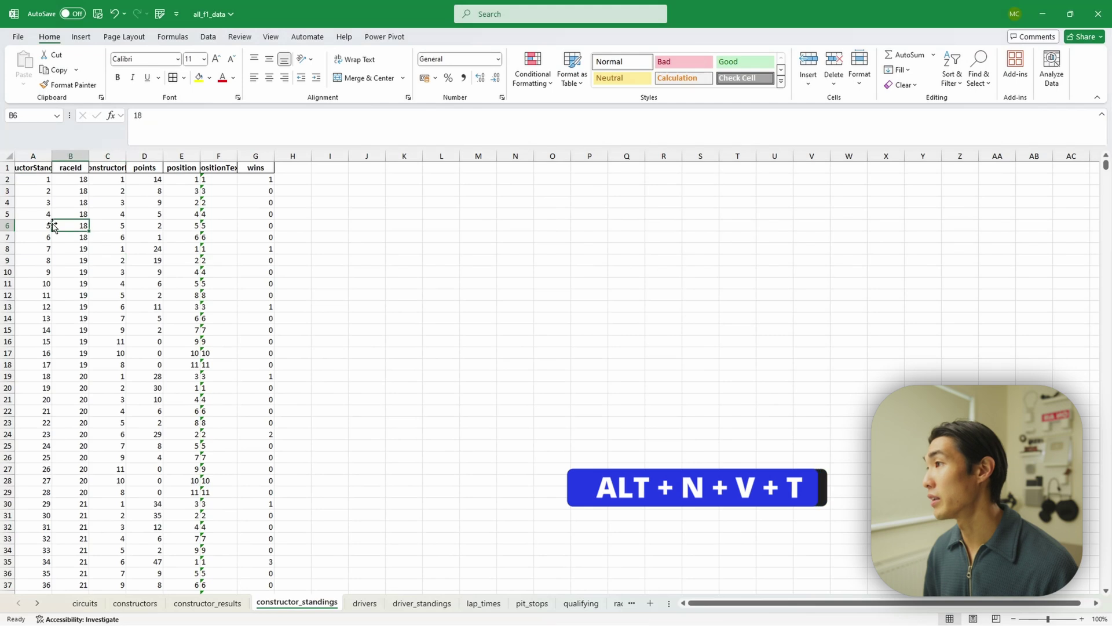
{"action": "key", "text": "alt+n"}
{"action": "key", "text": "v"}
{"action": "key", "text": "t"}
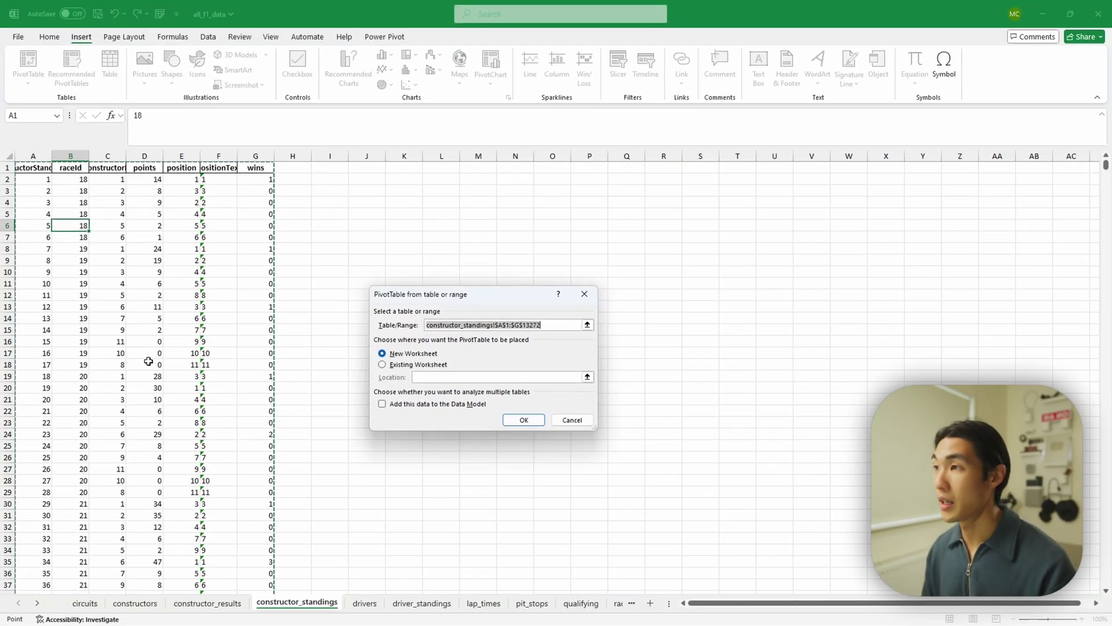
{"action": "key", "text": "Return"}
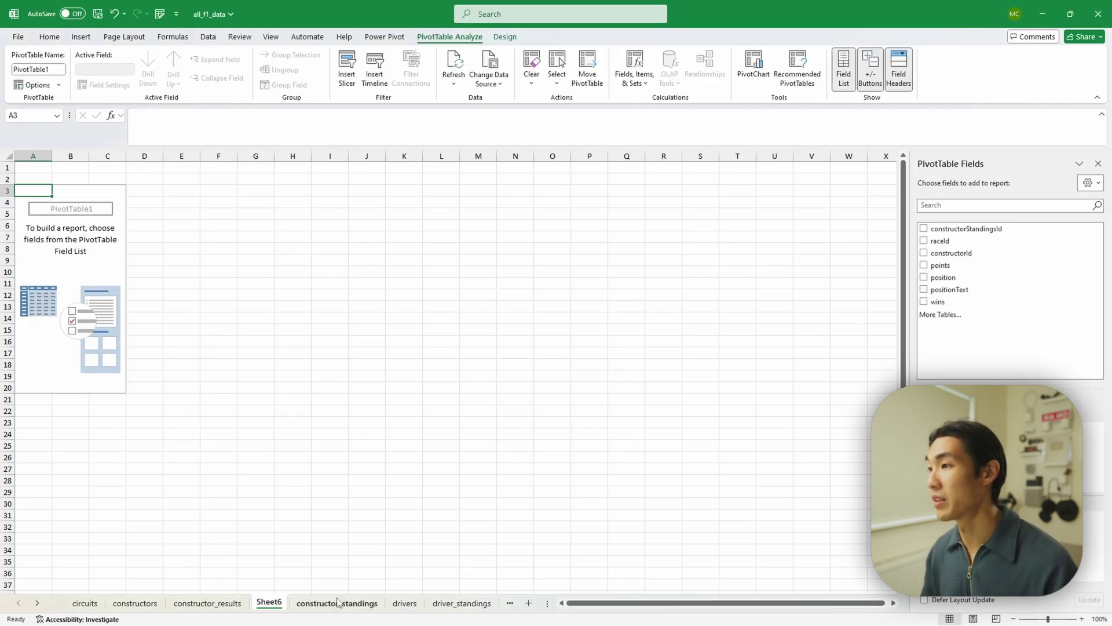
{"action": "left_click", "coordinate": [377, 606]}
{"action": "left_click", "coordinate": [404, 603]}
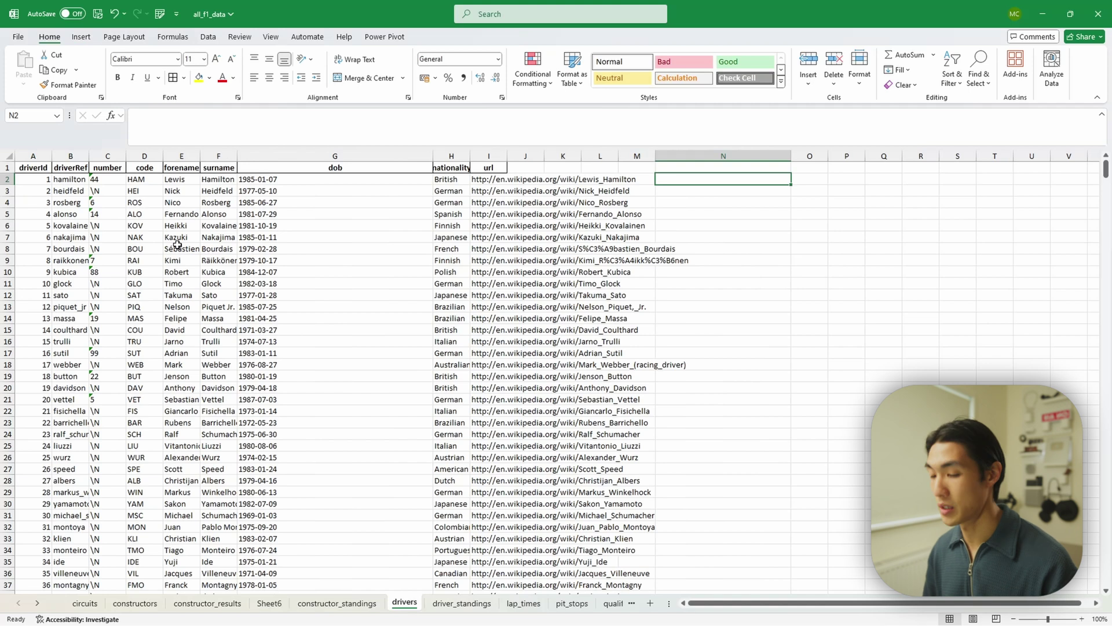
- From cell H2, insert a PivotTable of the drivers data on a new Sheet7
{"action": "key", "text": "Left"}
{"action": "key", "text": "Left"}
{"action": "key", "text": "Left"}
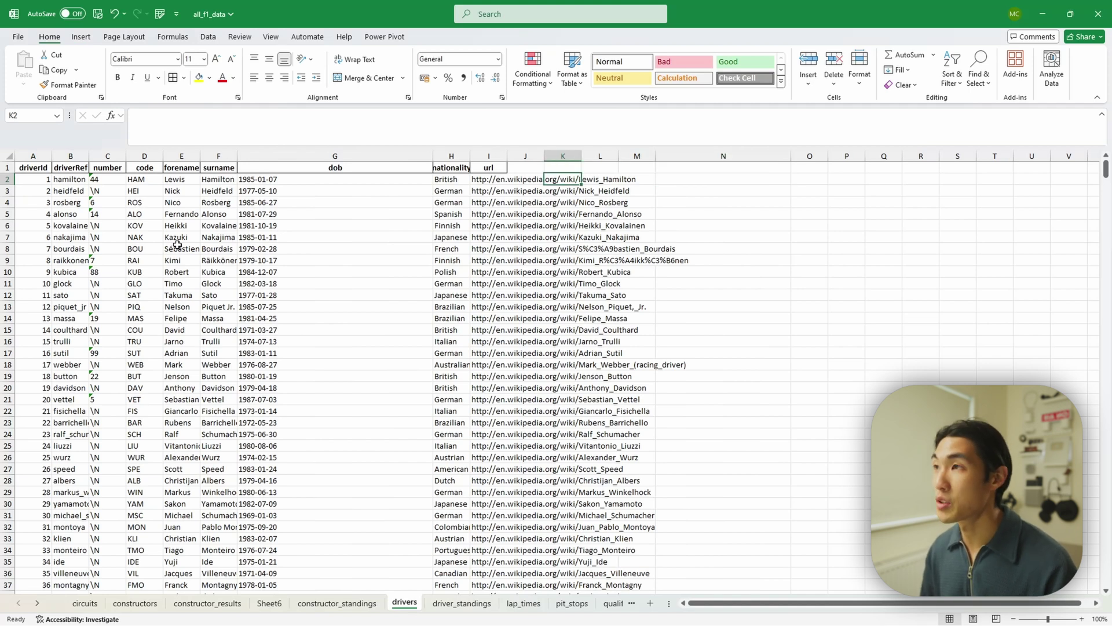
{"action": "key", "text": "Left"}
{"action": "key", "text": "Left"}
{"action": "key", "text": "Left"}
{"action": "key", "text": "alt"}
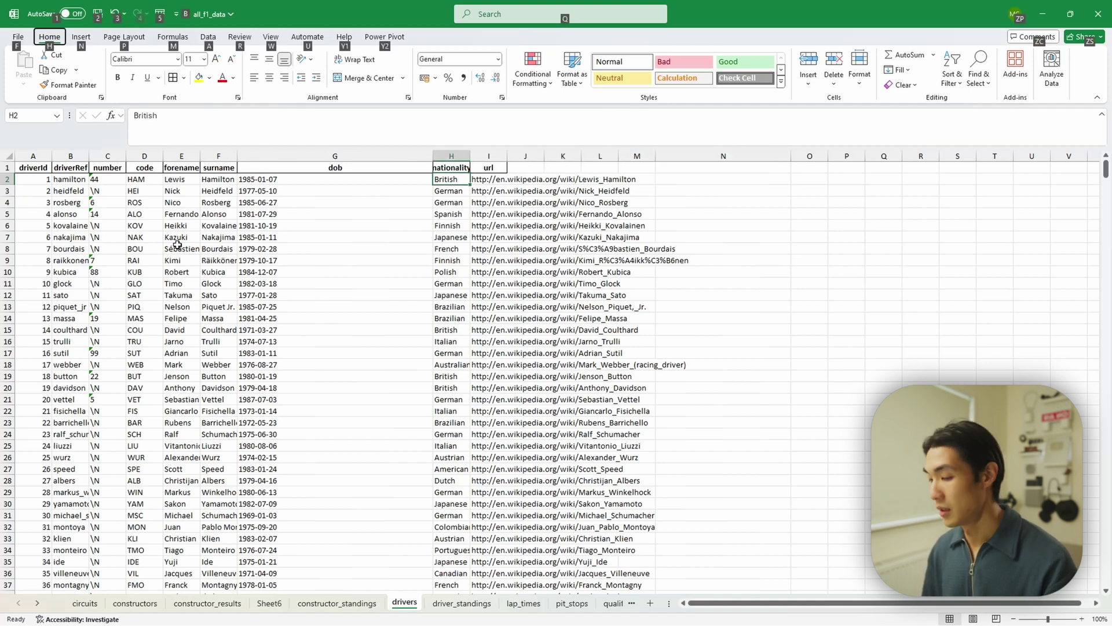
{"action": "key", "text": "n"}
{"action": "key", "text": "v"}
{"action": "key", "text": "t"}
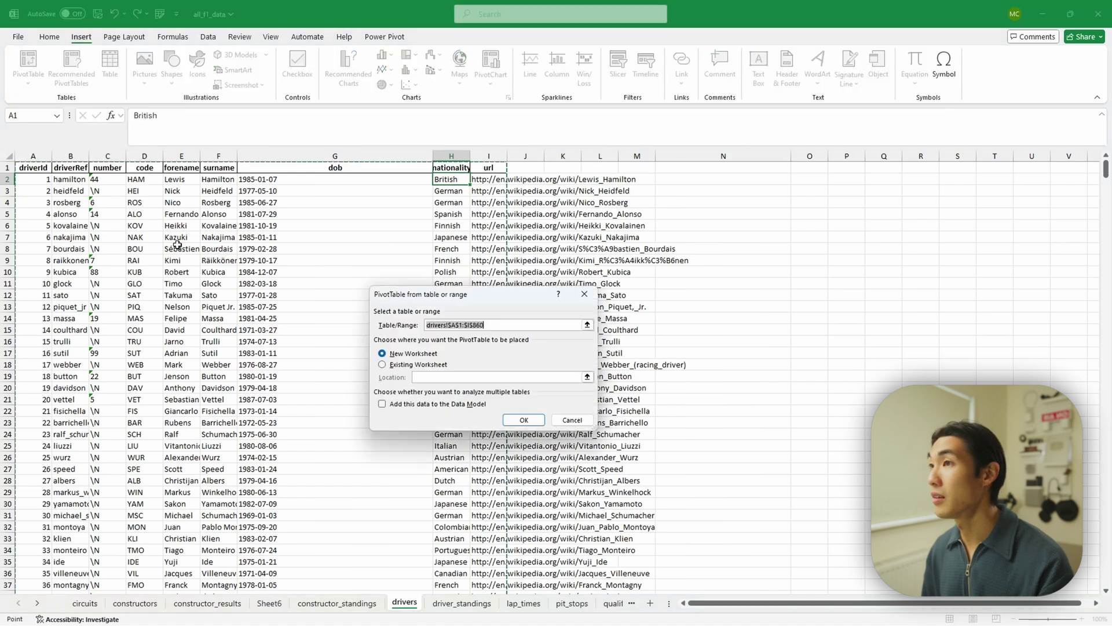
{"action": "key", "text": "Return"}
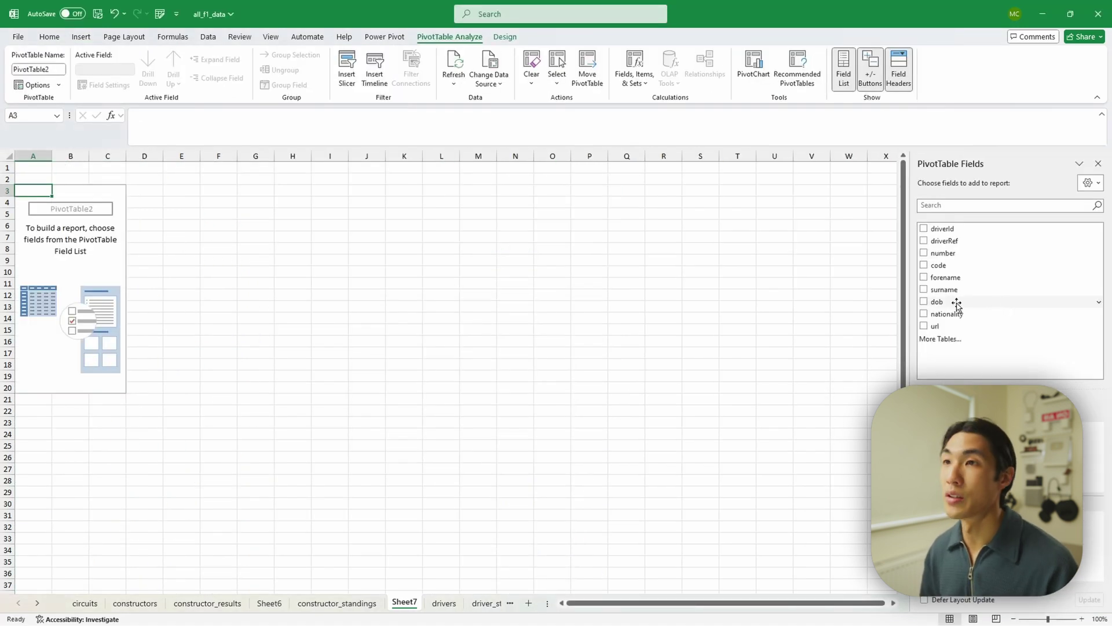
- Add driverId and driverRef to the PivotTable rows and scroll through the resulting list
{"action": "left_click", "coordinate": [926, 229]}
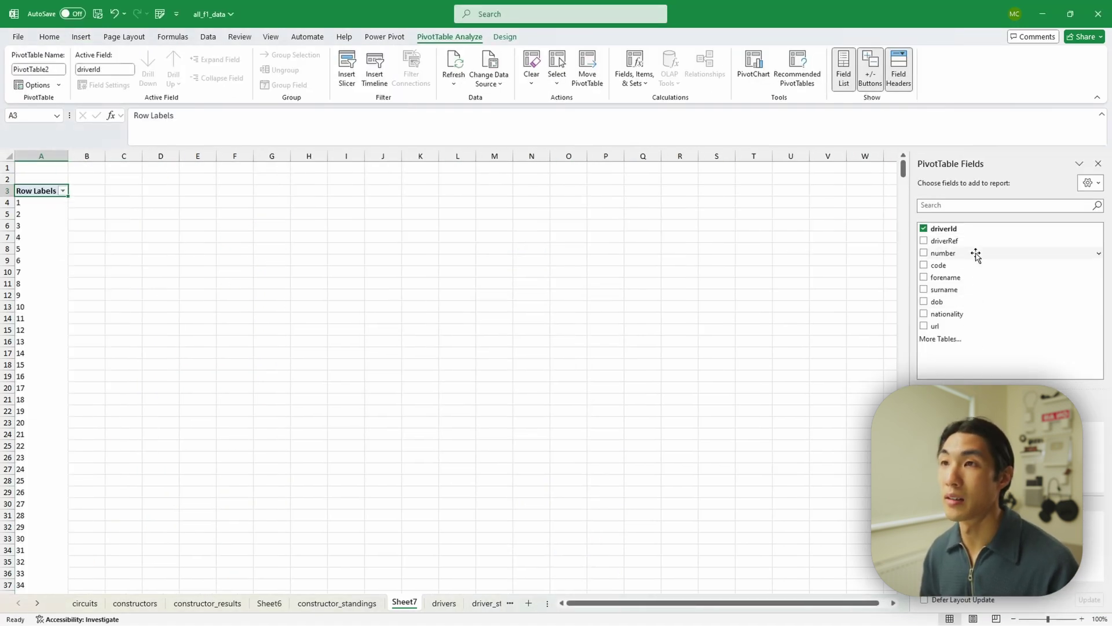
{"action": "left_click", "coordinate": [924, 240]}
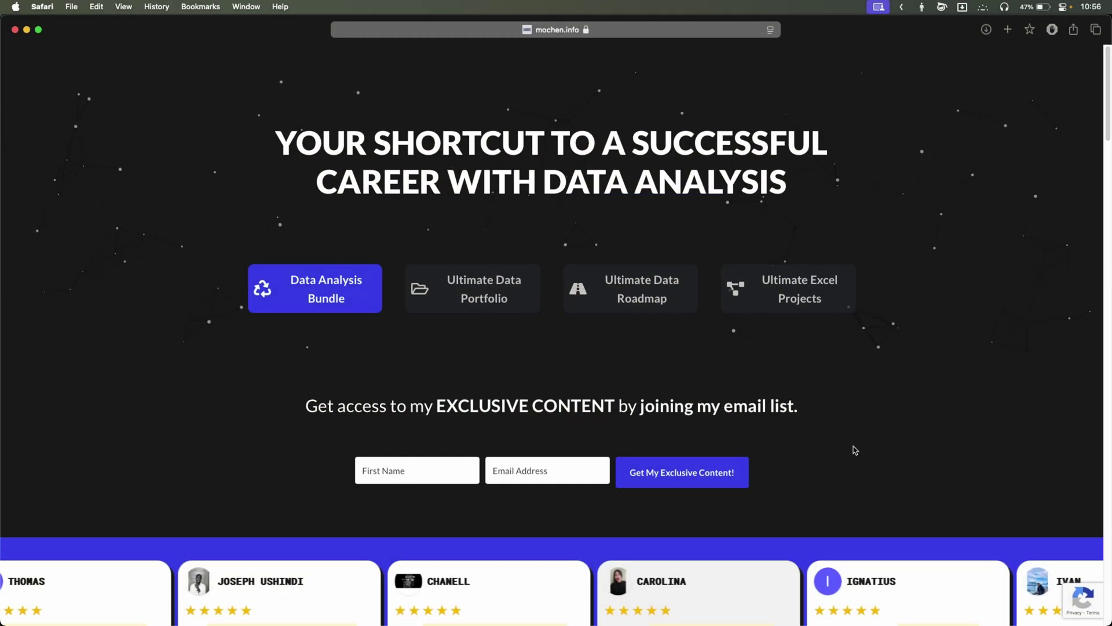
{"action": "scroll", "coordinate": [854, 450], "scroll_direction": "down", "scroll_amount": 3}
{"action": "scroll", "coordinate": [854, 451], "scroll_direction": "down", "scroll_amount": 4}
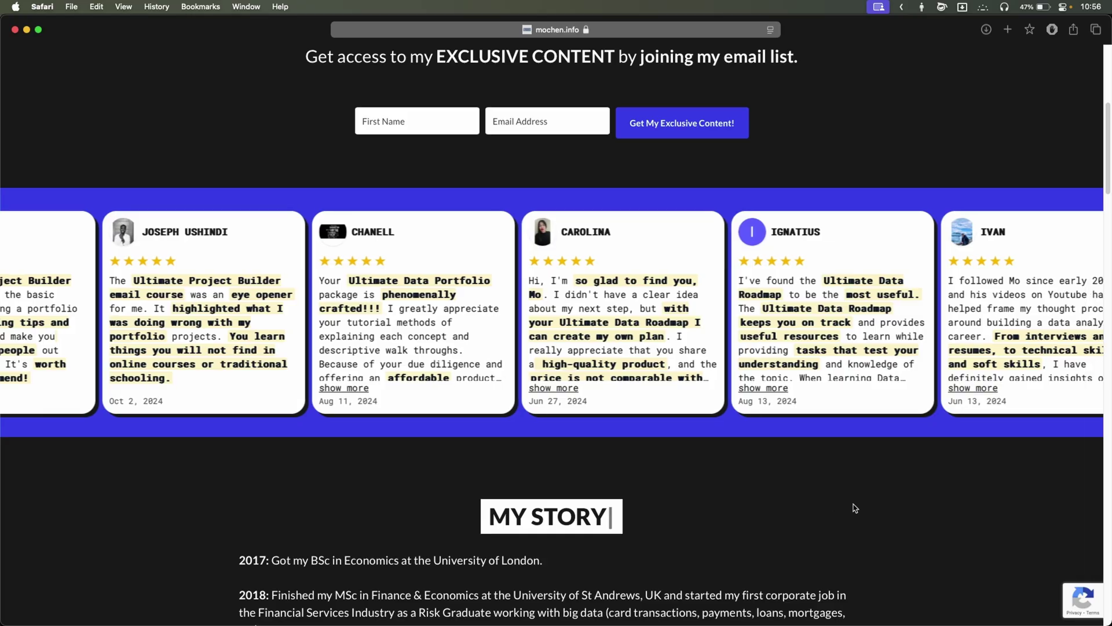
{"action": "scroll", "coordinate": [853, 508], "scroll_direction": "down", "scroll_amount": 5}
{"action": "scroll", "coordinate": [853, 506], "scroll_direction": "down", "scroll_amount": 15}
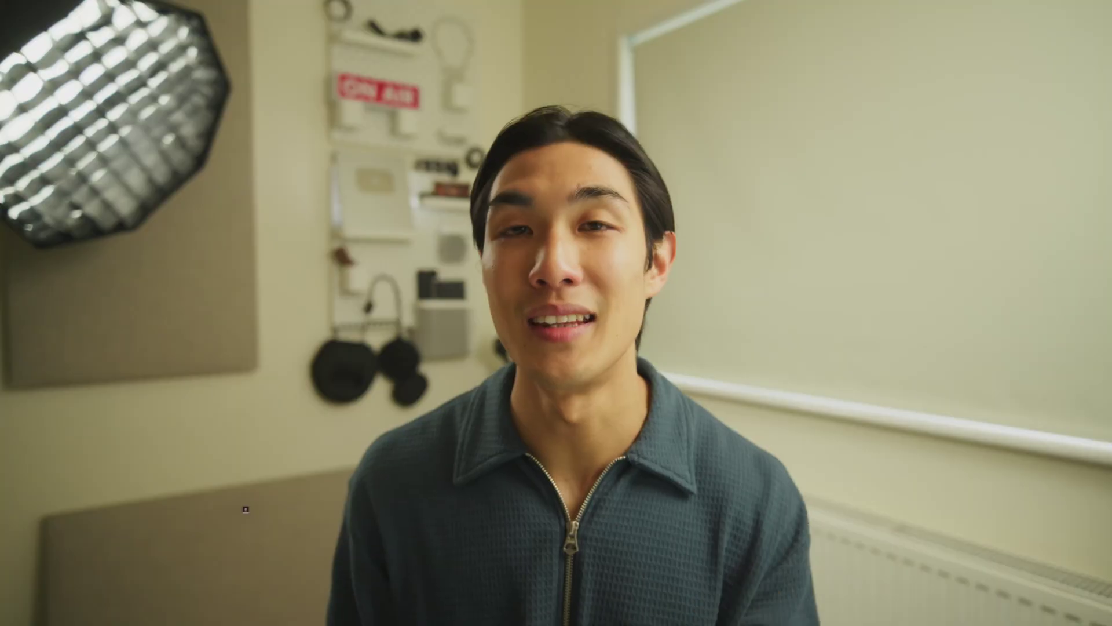